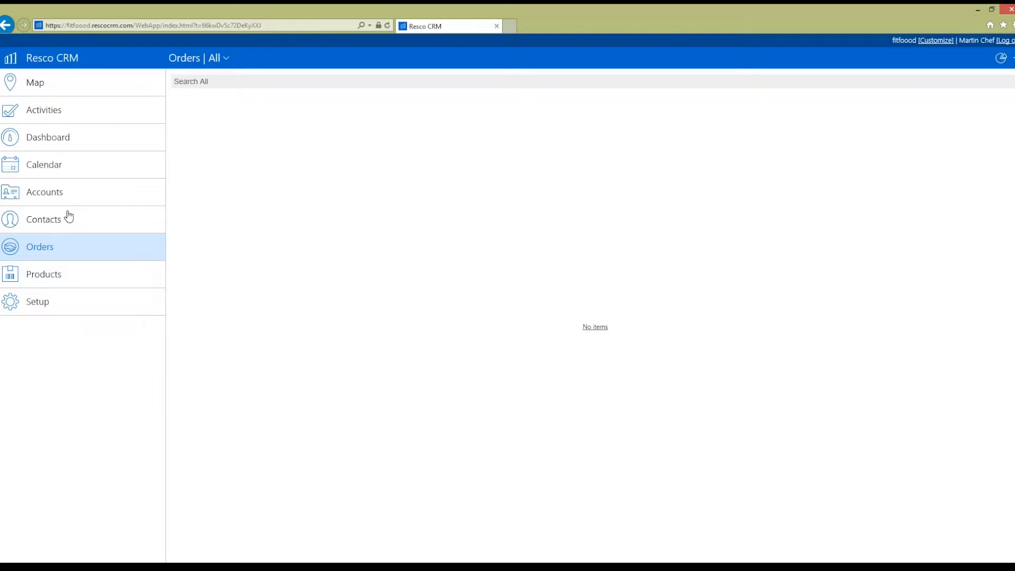
# Step: Go to the Product entity's data in the Default project's customization and start a file import
pyautogui.click(64, 280)
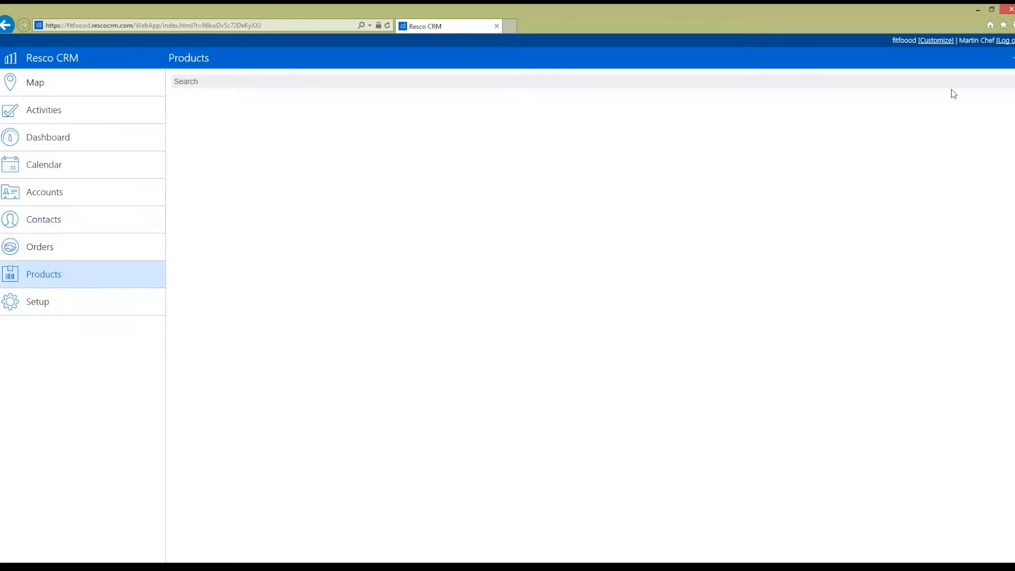
pyautogui.click(938, 42)
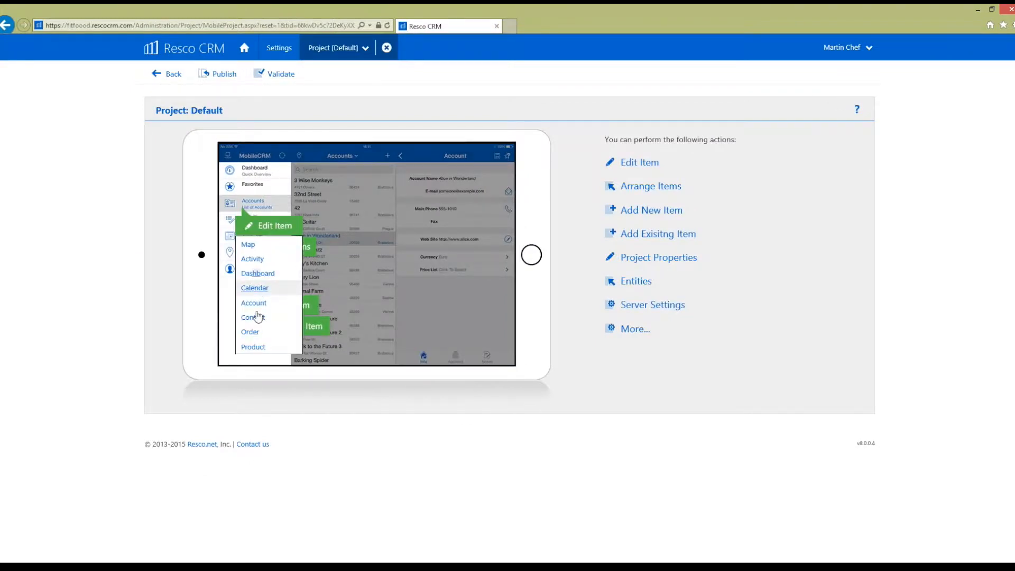
pyautogui.click(253, 347)
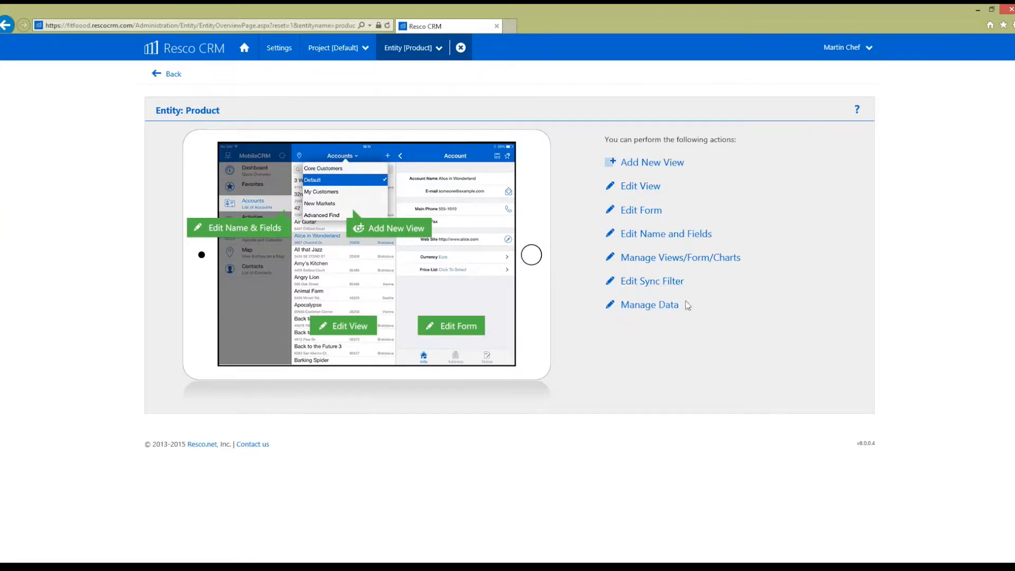
pyautogui.click(663, 309)
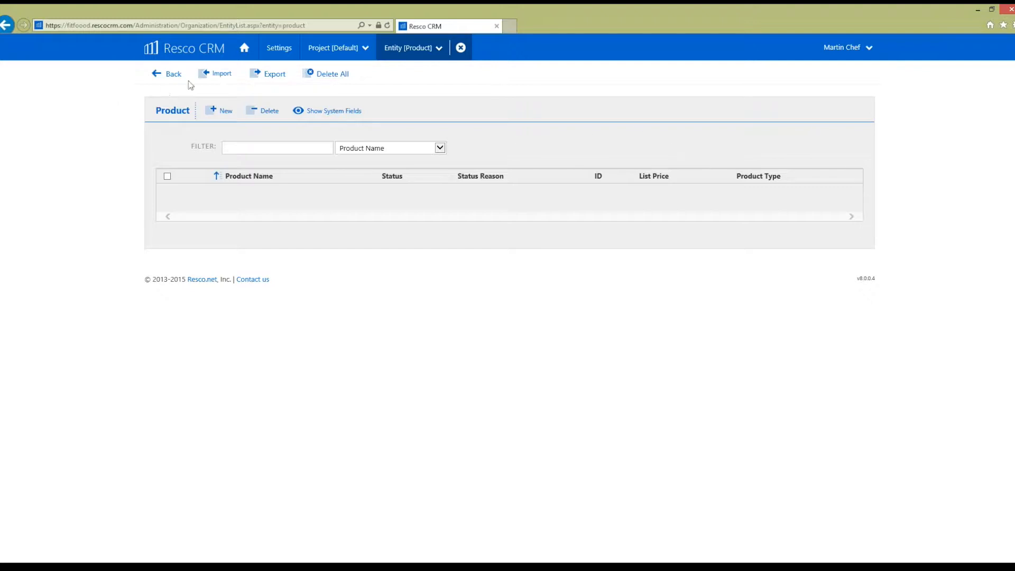
pyautogui.click(218, 79)
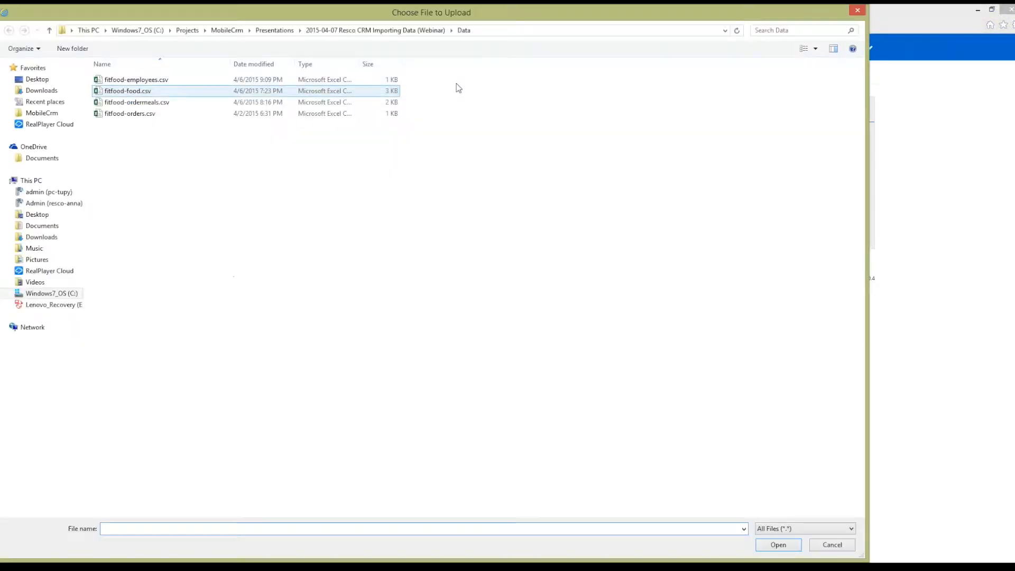
pyautogui.moveTo(520, 19); pyautogui.dragTo(609, 27)
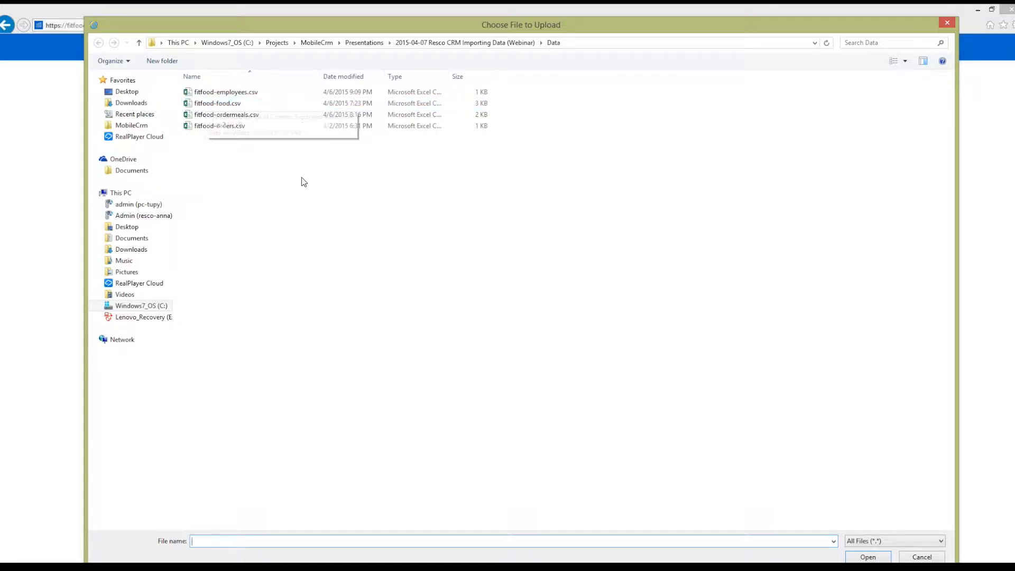
# Step: Switch to Excel and review the Description, Price, Category and Short Description column headers in fitfood-food.csv
pyautogui.hotkey('alt', 'Tab')
pyautogui.hotkey('alt', 'Tab')
pyautogui.hotkey('alt', 'Tab')
pyautogui.hotkey('alt', 'Tab')
pyautogui.hotkey('alt', 'Tab')
pyautogui.hotkey('alt', 'Tab')
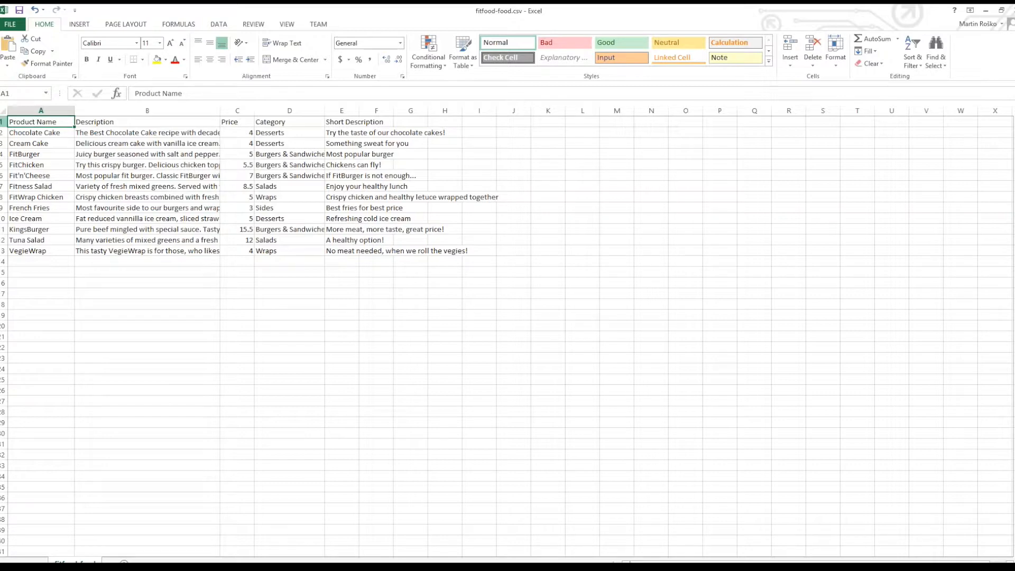
pyautogui.click(91, 121)
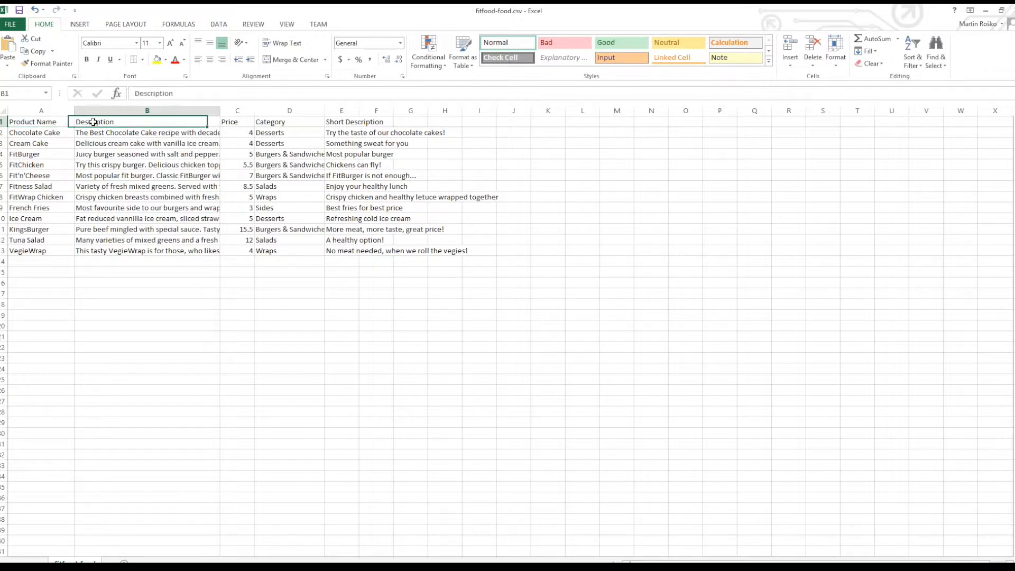
pyautogui.click(231, 121)
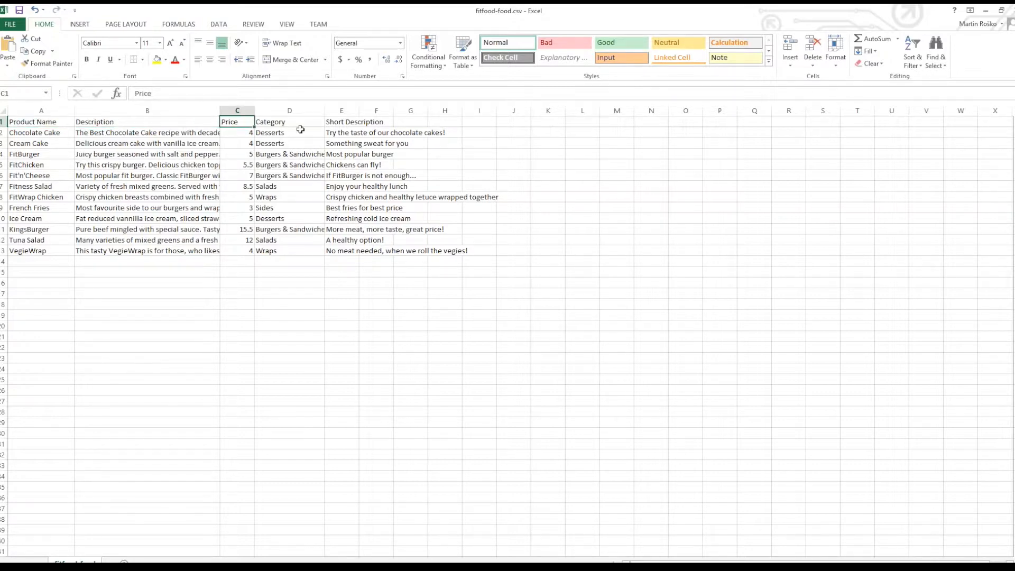
pyautogui.click(268, 120)
pyautogui.click(357, 122)
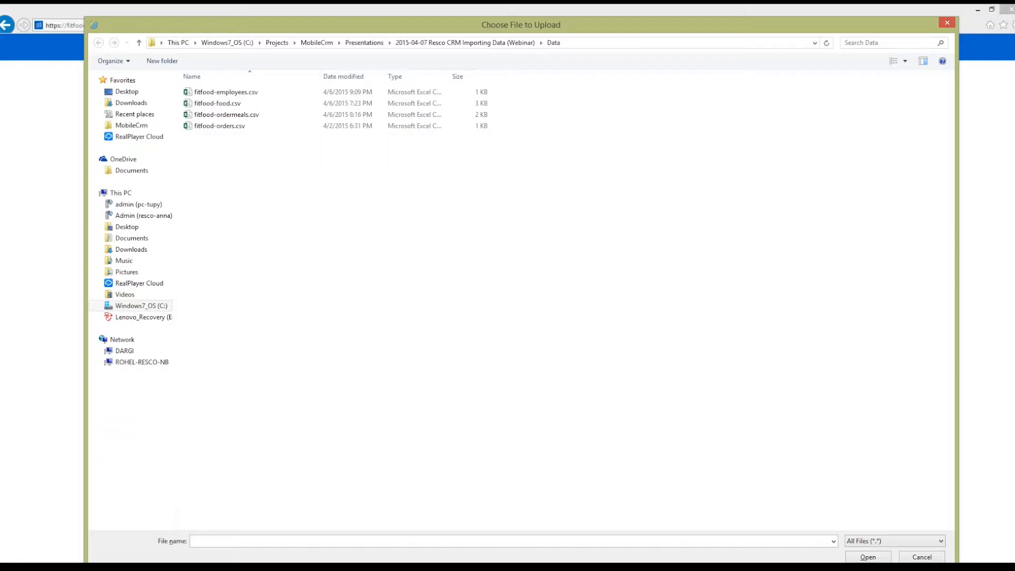
# Step: Choose fitfood-food.csv for the import and keep its Product Name column mapped to the Product Name field
pyautogui.doubleClick(216, 108)
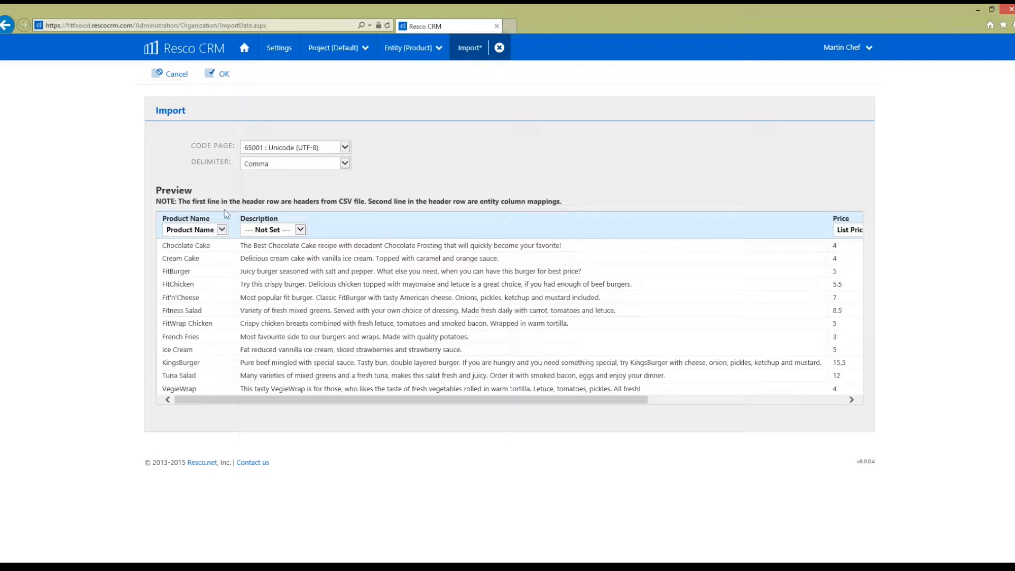
pyautogui.click(223, 231)
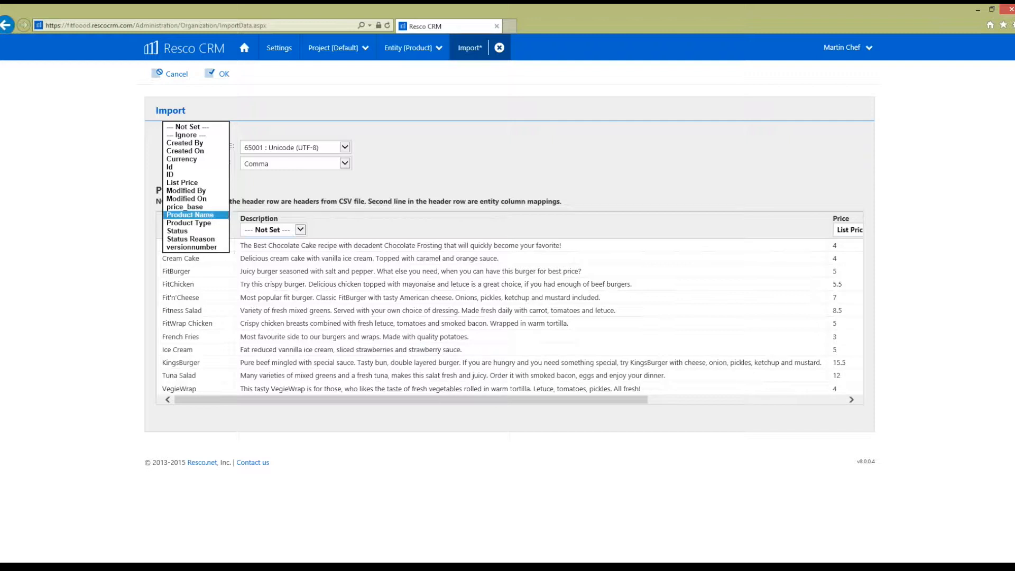
pyautogui.click(209, 215)
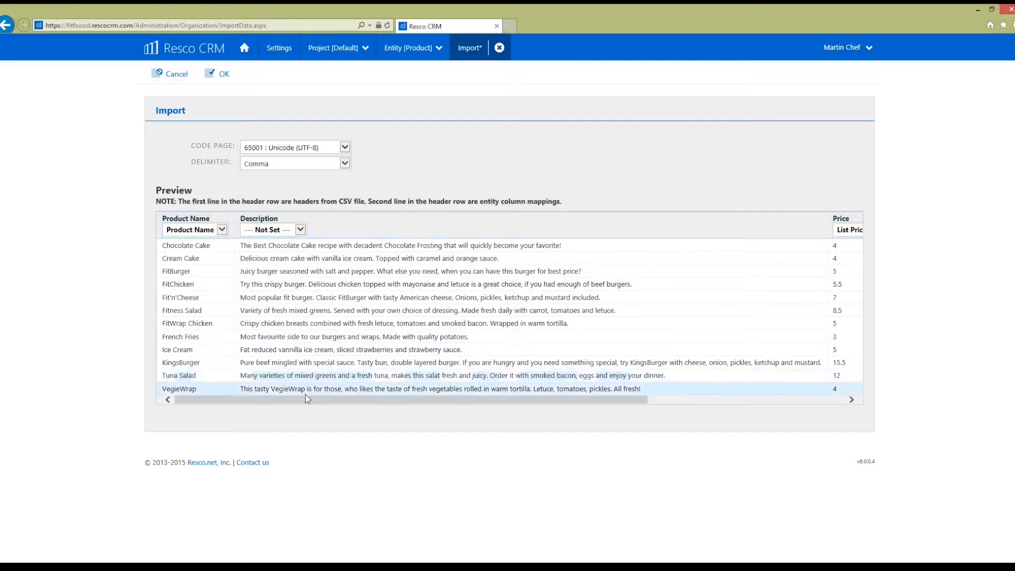
# Step: Map the import file's Category column to the Product Type field
pyautogui.moveTo(306, 402); pyautogui.dragTo(534, 400)
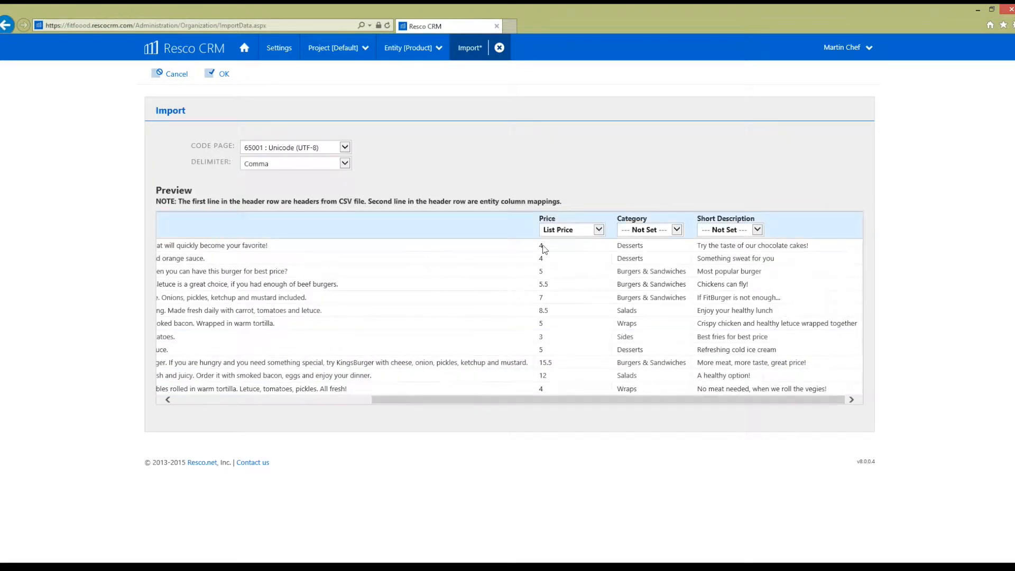
pyautogui.click(678, 230)
pyautogui.click(645, 321)
pyautogui.click(667, 144)
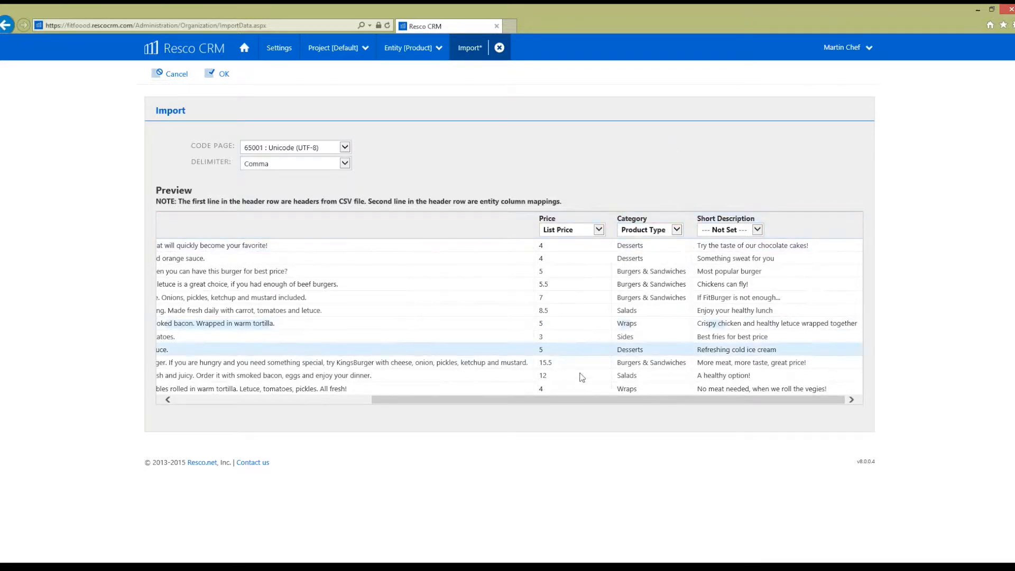
pyautogui.moveTo(556, 403); pyautogui.dragTo(312, 409)
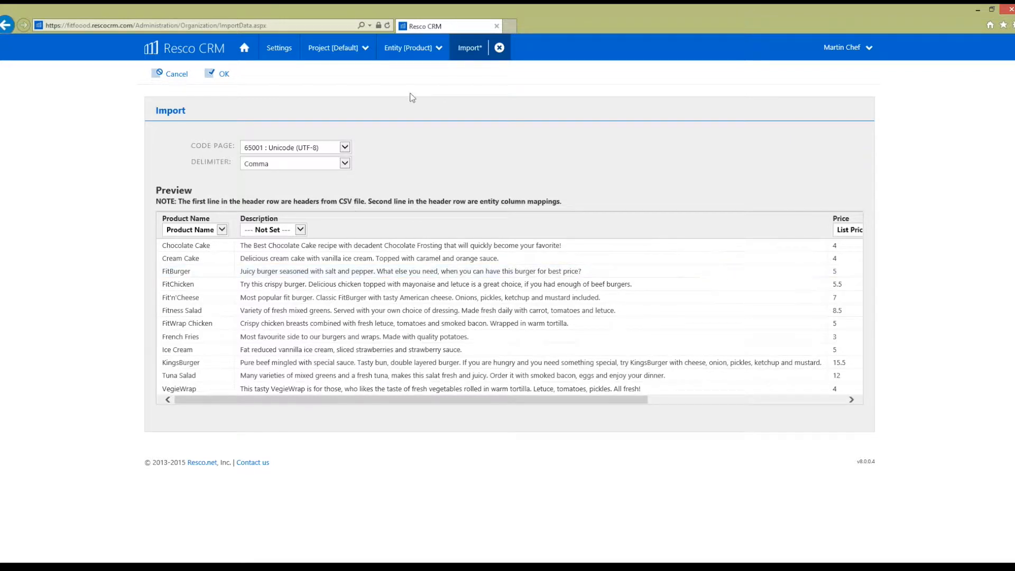
# Step: Try to import the products with all columns that have no mapping set to Ignore
pyautogui.click(225, 76)
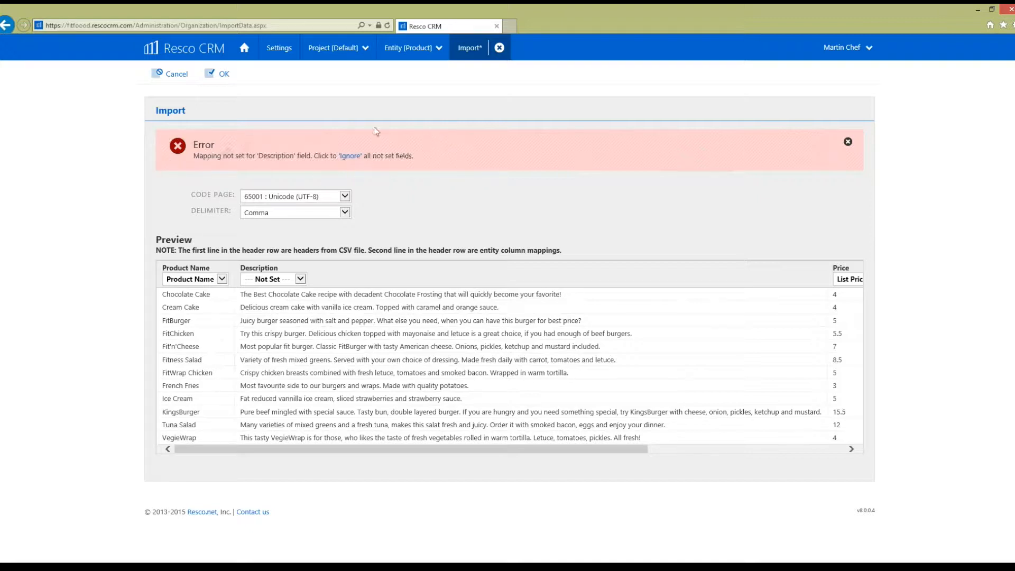
pyautogui.click(347, 156)
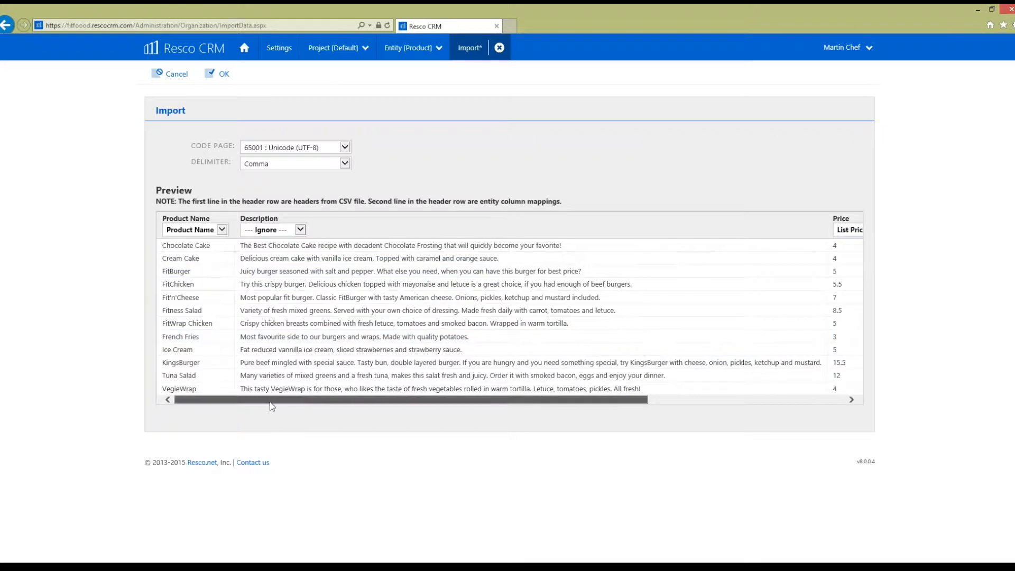
pyautogui.moveTo(333, 399); pyautogui.dragTo(530, 392)
pyautogui.moveTo(632, 400); pyautogui.dragTo(432, 407)
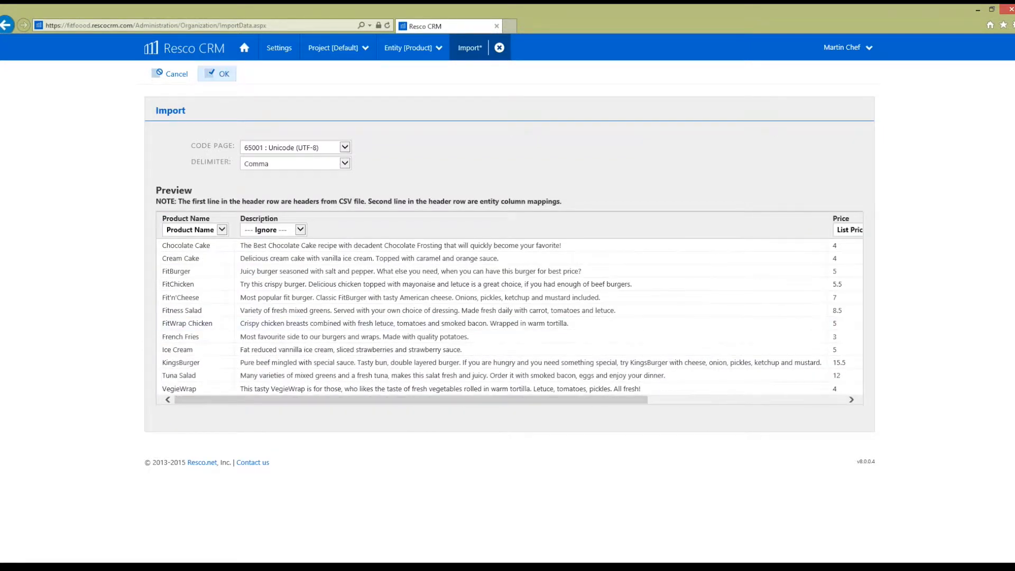
pyautogui.click(217, 74)
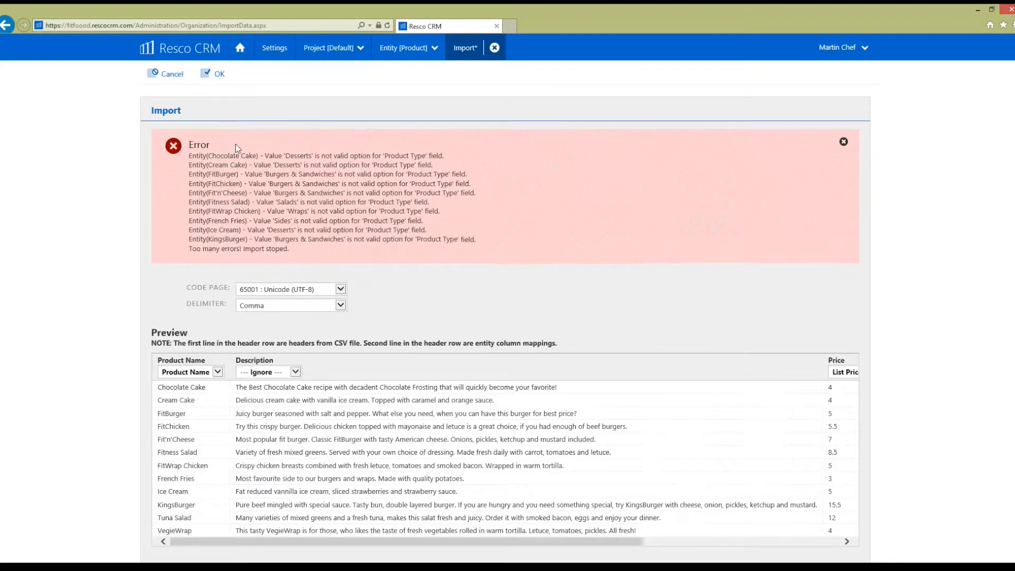
# Step: Check the rejected Product Type values in the import error list and discard the import
pyautogui.moveTo(286, 155)
pyautogui.mouseDown()
pyautogui.moveTo(313, 156)
pyautogui.moveTo(283, 165)
pyautogui.moveTo(300, 165)
pyautogui.mouseUp()
pyautogui.moveTo(265, 174); pyautogui.dragTo(337, 174)
pyautogui.hotkey('ctrl', 'c')
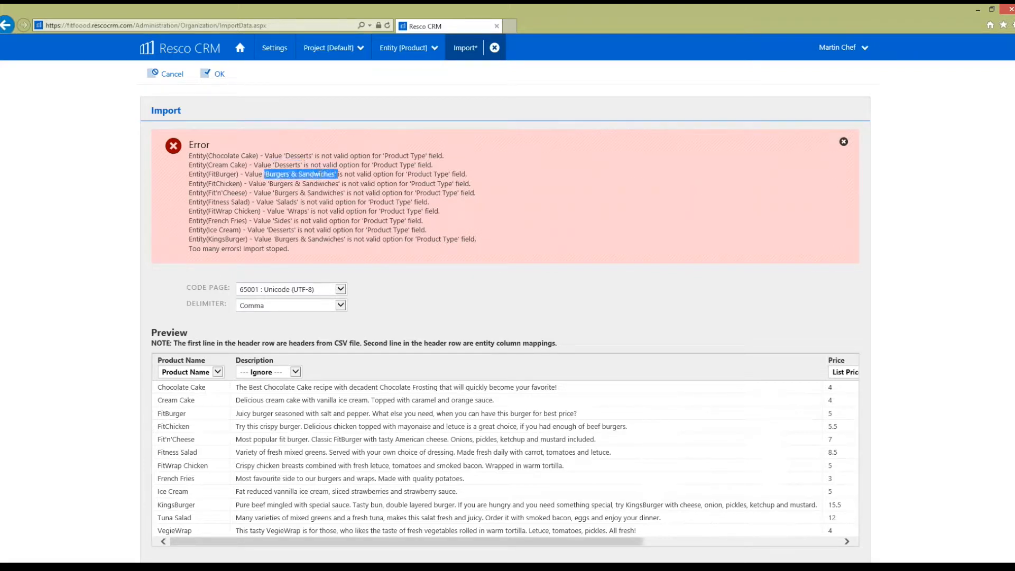
pyautogui.moveTo(276, 202); pyautogui.dragTo(299, 203)
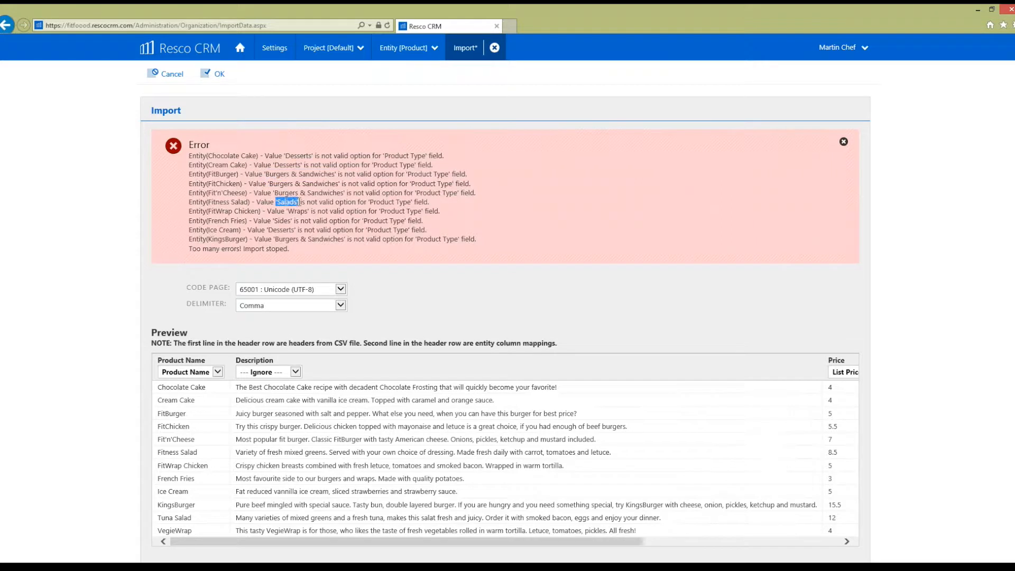
pyautogui.click(323, 155)
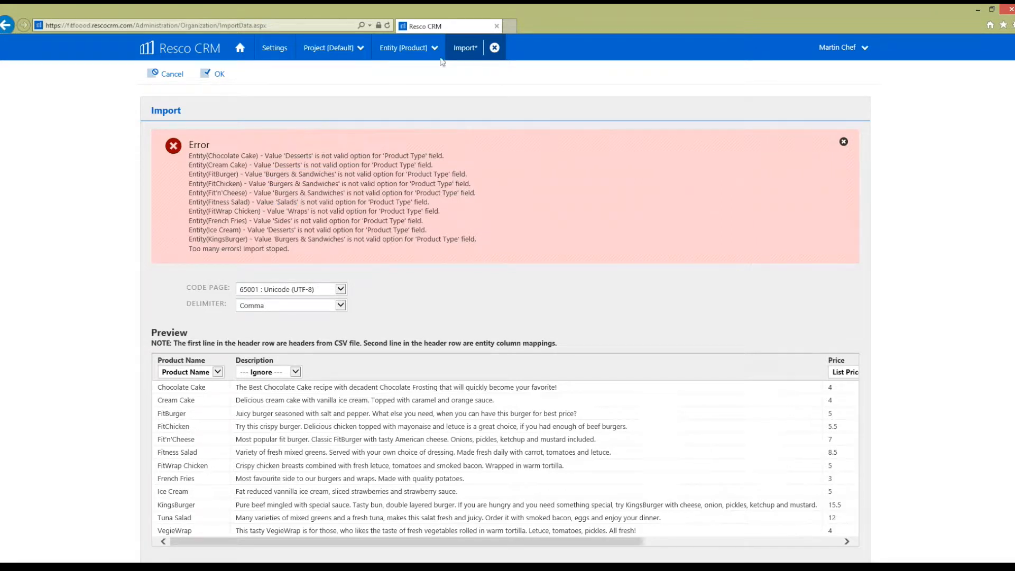
pyautogui.click(495, 49)
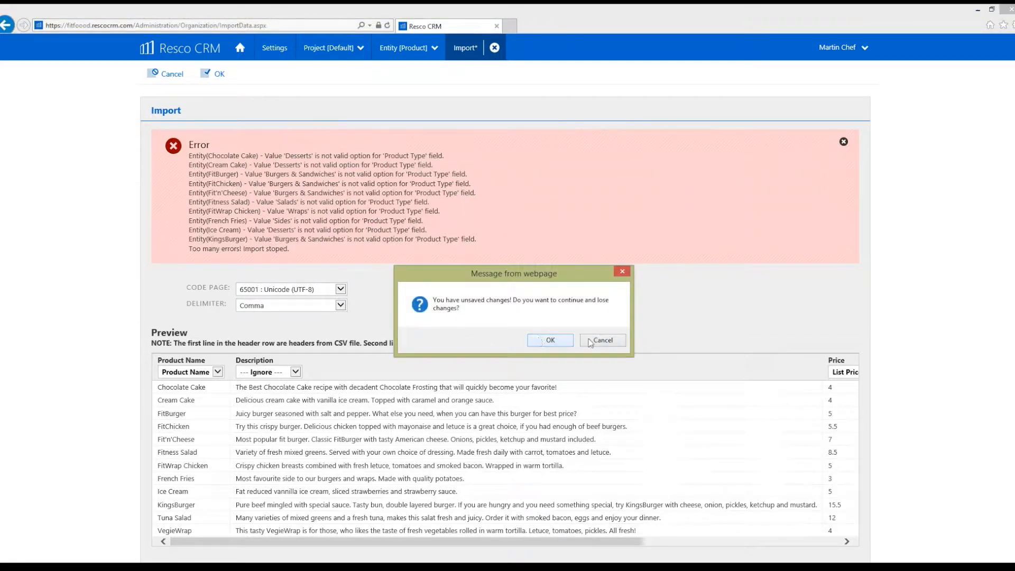
pyautogui.click(550, 341)
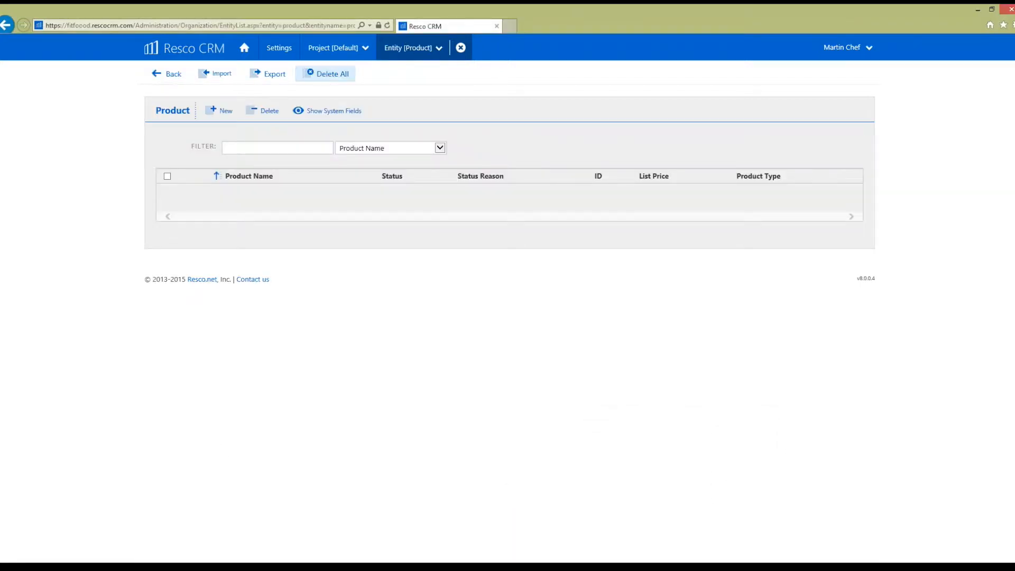
# Step: Change the Product entity's display name to Meal and its plural display name to Meals
pyautogui.click(167, 74)
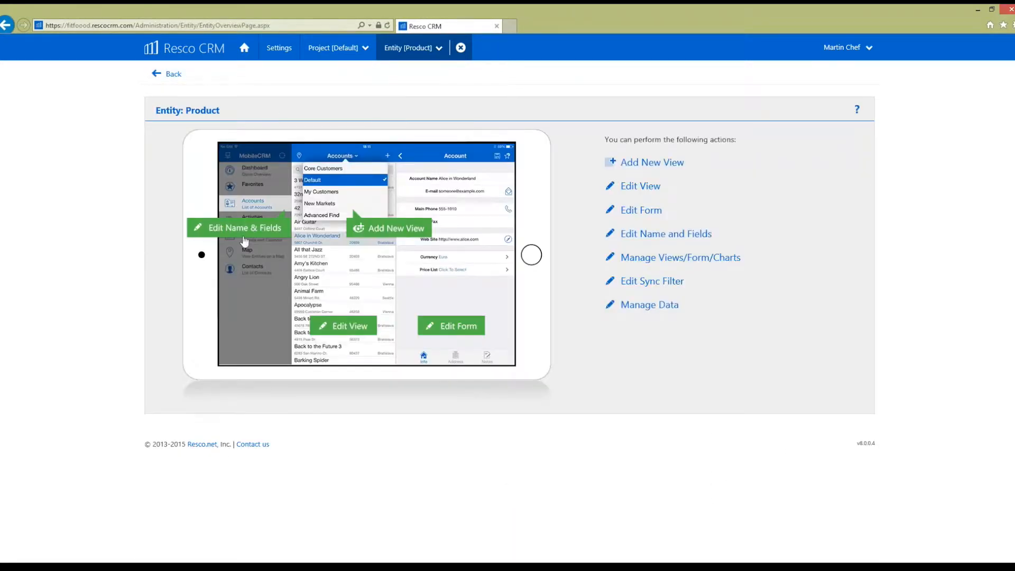
pyautogui.click(236, 232)
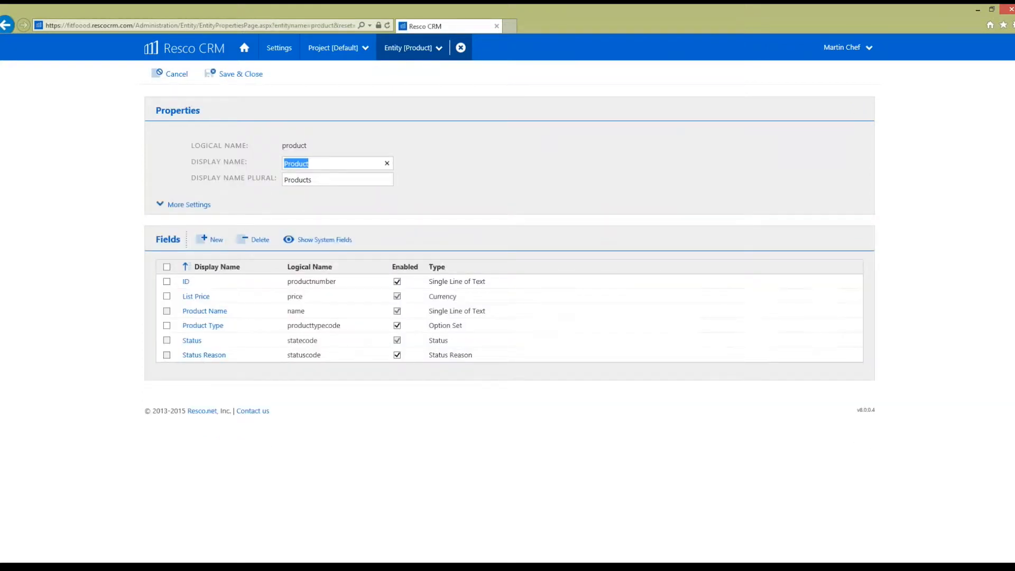
pyautogui.write('ME')
pyautogui.press('Tab')
pyautogui.write('M')
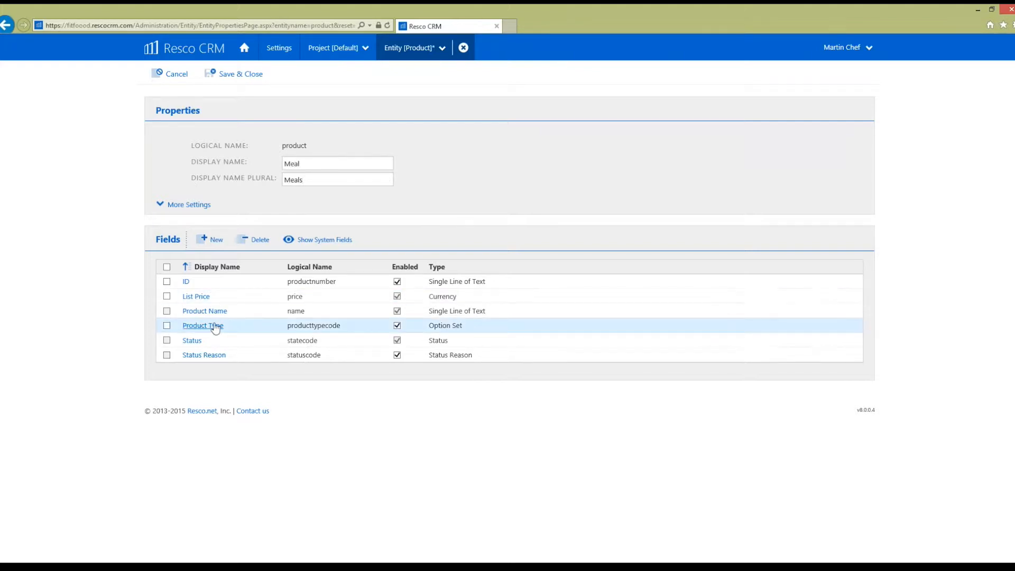
# Step: Open the Product Type field's properties and change its display name to Category
pyautogui.click(215, 326)
pyautogui.moveTo(356, 174); pyautogui.dragTo(145, 178)
pyautogui.write('Category')
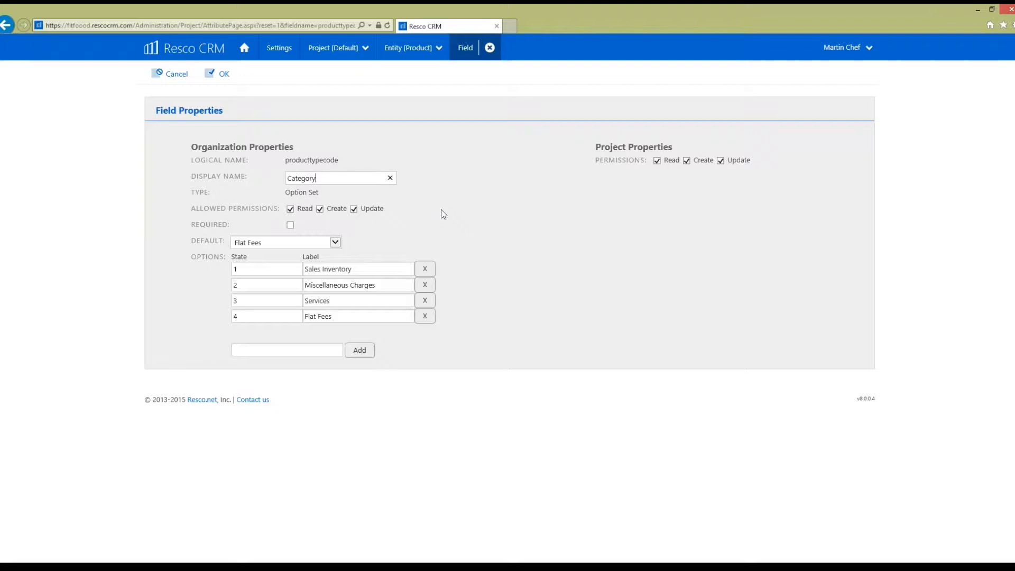
# Step: Replace the label of option 1 in the Category field with Desserts
pyautogui.click(378, 270)
pyautogui.hotkey('alt', 'Tab')
pyautogui.hotkey('alt', 'Tab')
pyautogui.hotkey('alt', 'Tab')
pyautogui.hotkey('alt', 'Tab')
pyautogui.hotkey('alt', 'Tab')
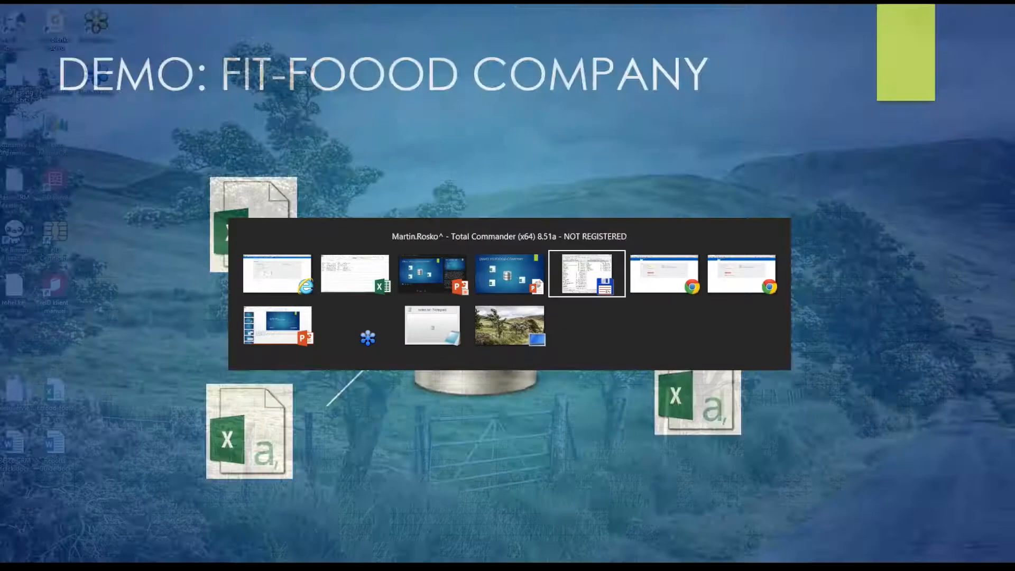
pyautogui.press('Escape')
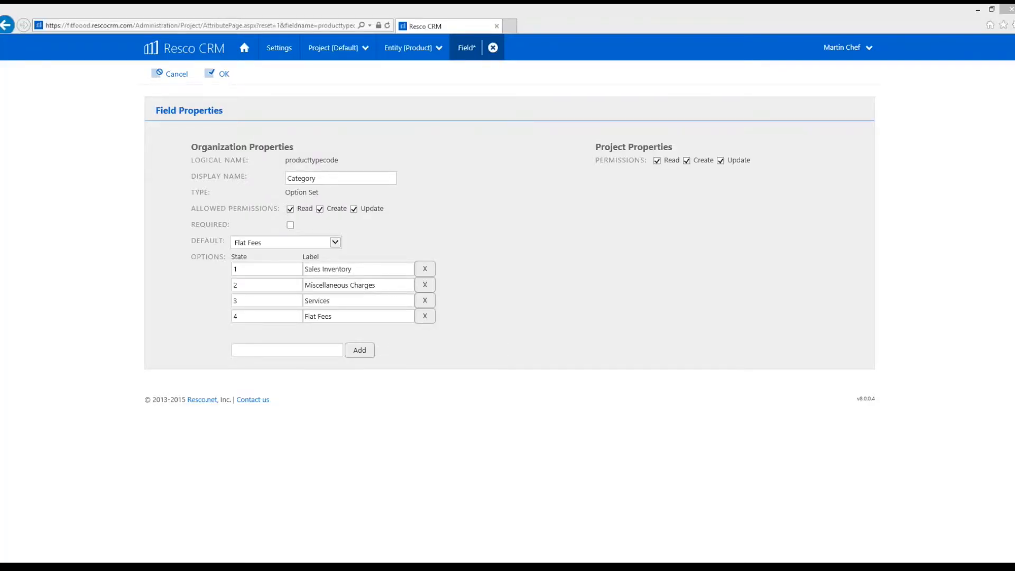
pyautogui.click(362, 271)
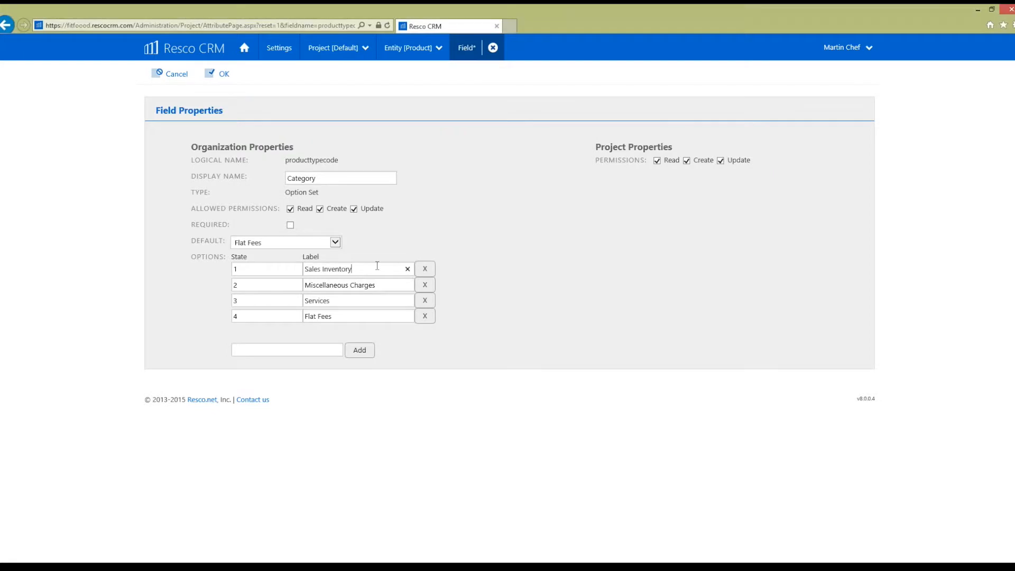
pyautogui.write('Desserts')
# Step: Replace the label of option 2 in the Category field with Salads
pyautogui.hotkey('alt', 'Tab')
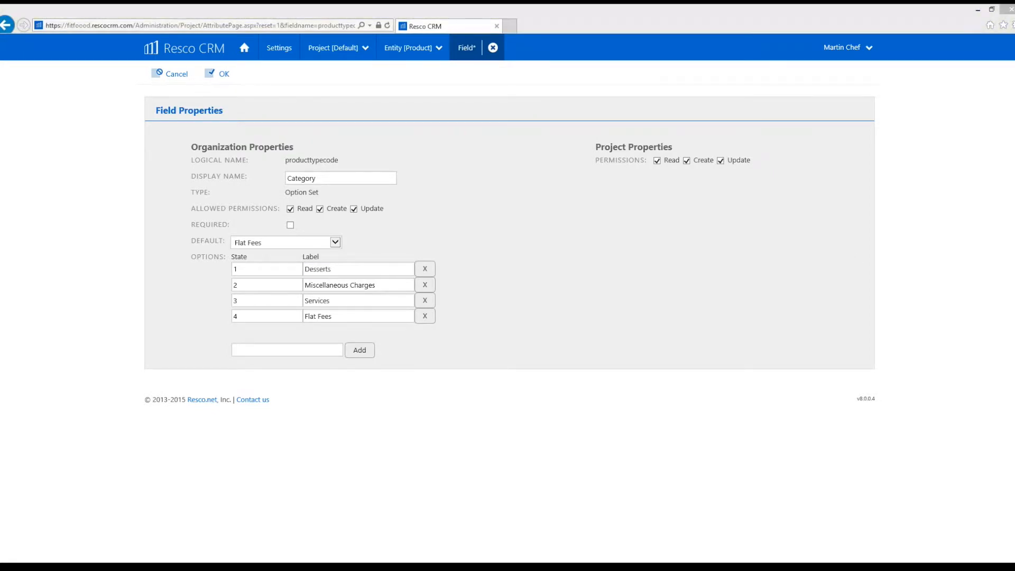
pyautogui.click(364, 286)
pyautogui.write('Salads,')
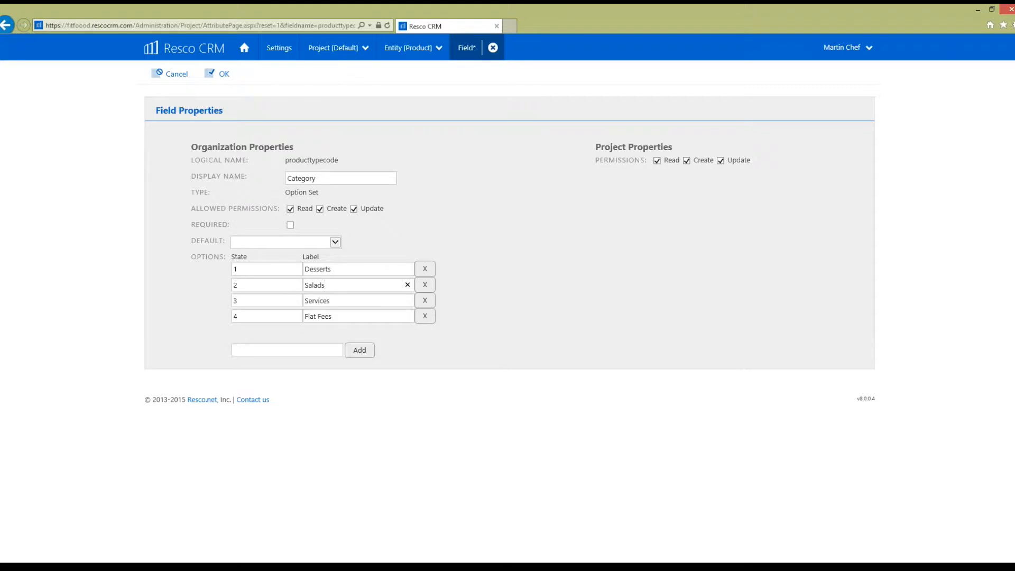
pyautogui.hotkey('alt', 'Tab')
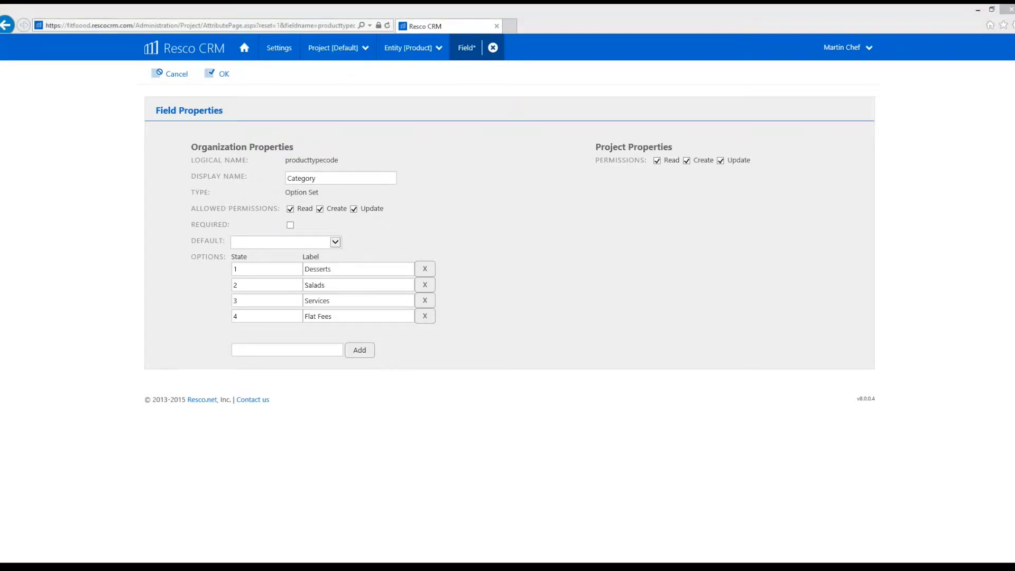
# Step: Replace the label of option 3 in the Category field with Wraps
pyautogui.click(353, 299)
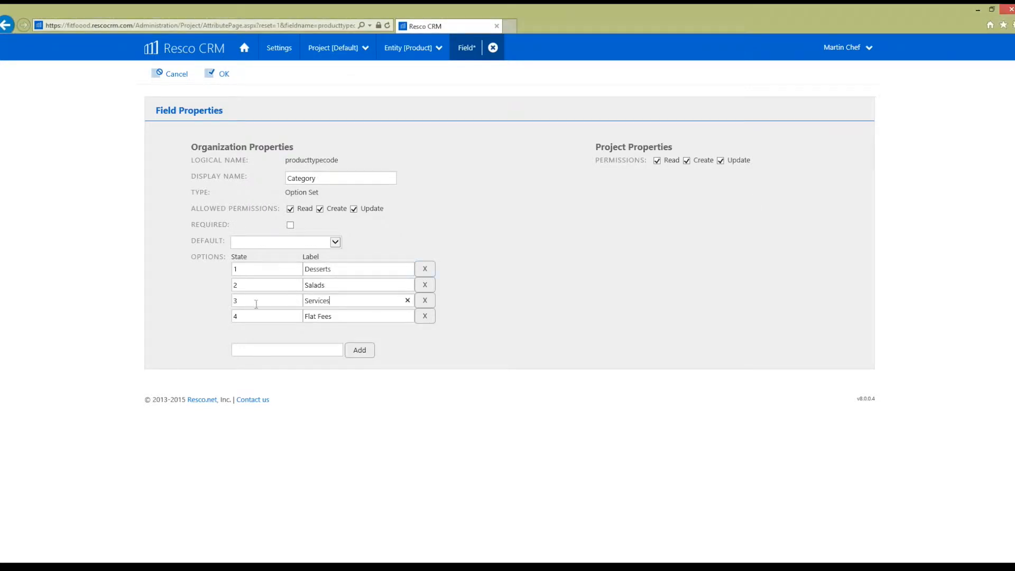
pyautogui.write('Wraps,')
pyautogui.press('BackSpace')
pyautogui.press('BackSpace')
pyautogui.hotkey('alt', 'Tab')
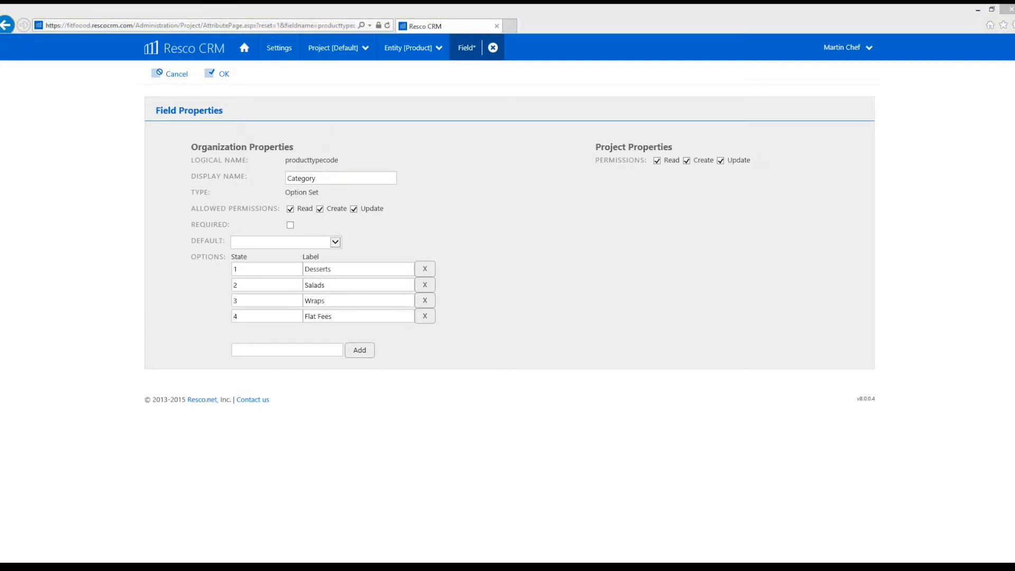
# Step: Replace the label of option 4 in the Category field with Sides
pyautogui.click(341, 317)
pyautogui.moveTo(346, 316); pyautogui.dragTo(305, 316)
pyautogui.write('Sides')
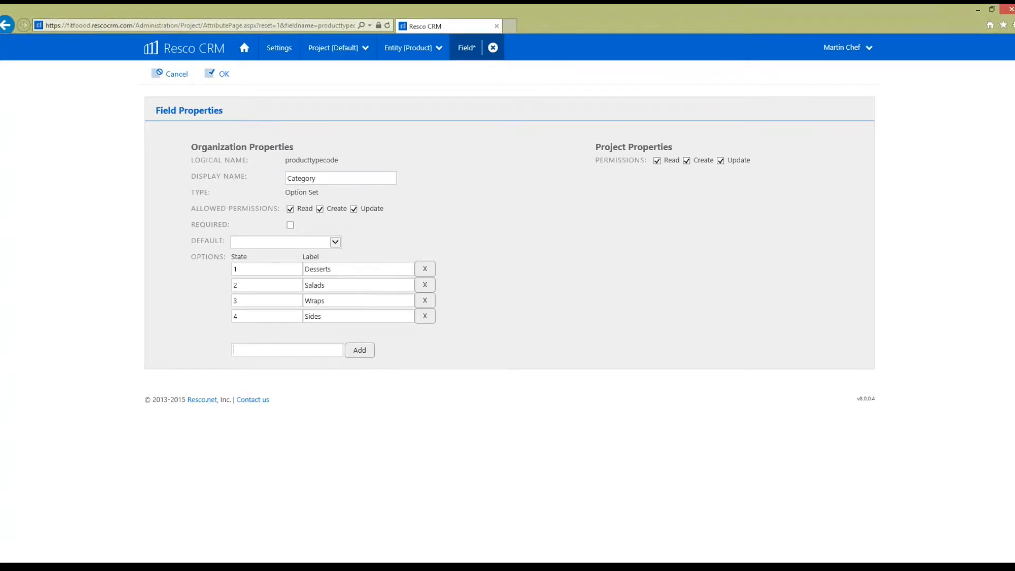
# Step: Add a Burgers & Sandwiches option with state 5 to the Category field and save the entity changes
pyautogui.hotkey('alt', 'Tab')
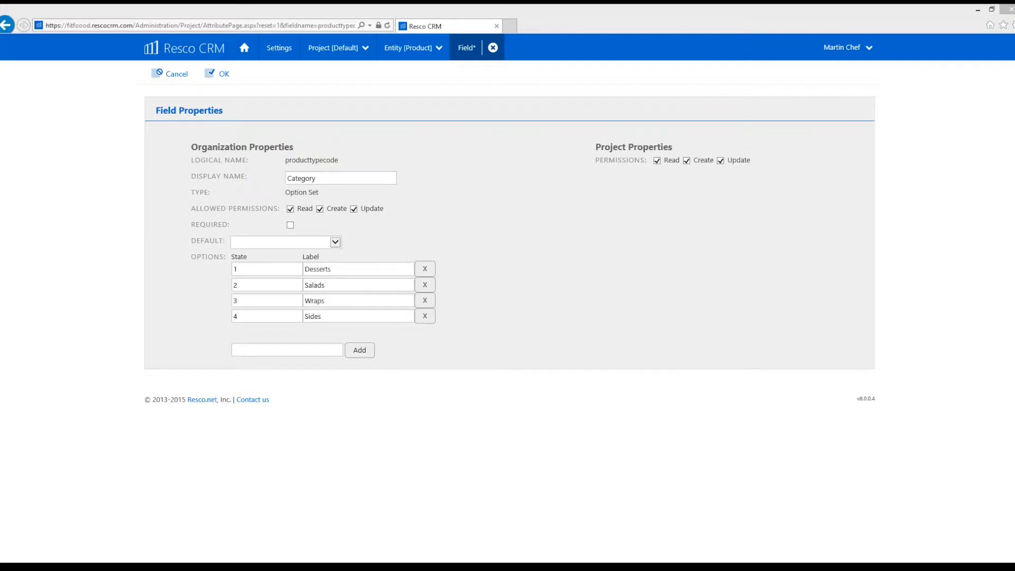
pyautogui.hotkey('alt', 'Tab')
pyautogui.hotkey('ctrl', 'v')
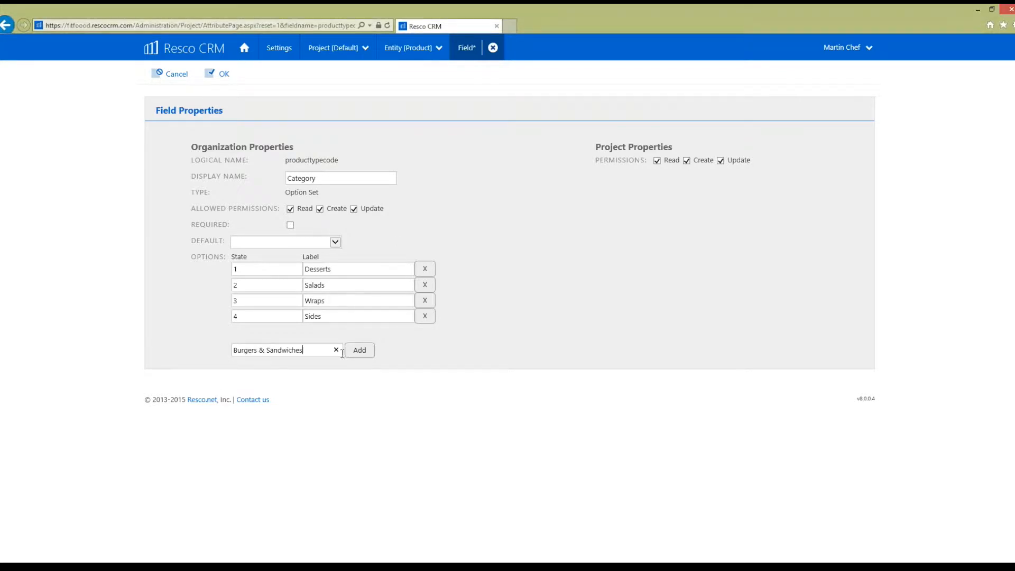
pyautogui.click(367, 356)
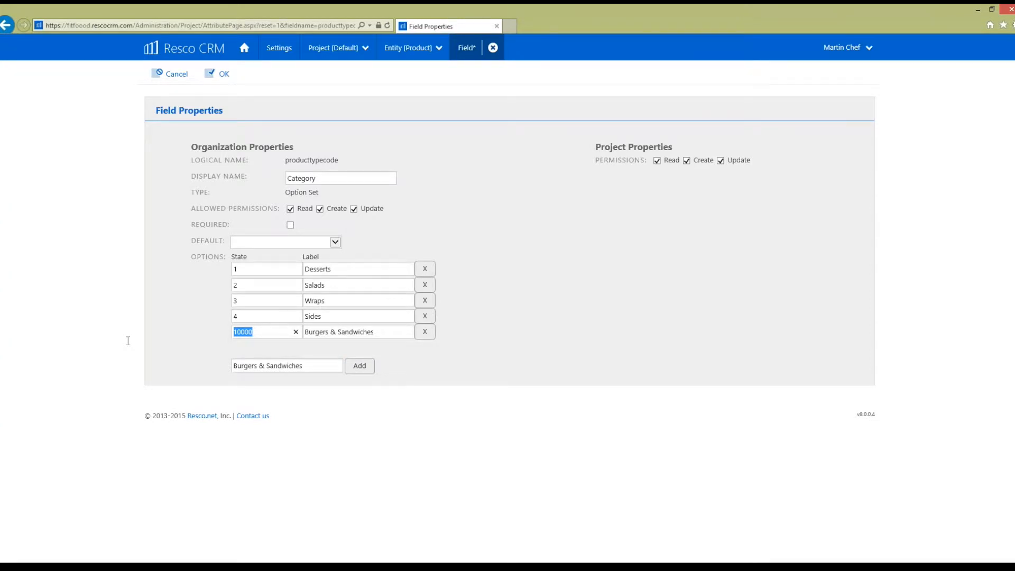
pyautogui.write('5')
pyautogui.click(224, 74)
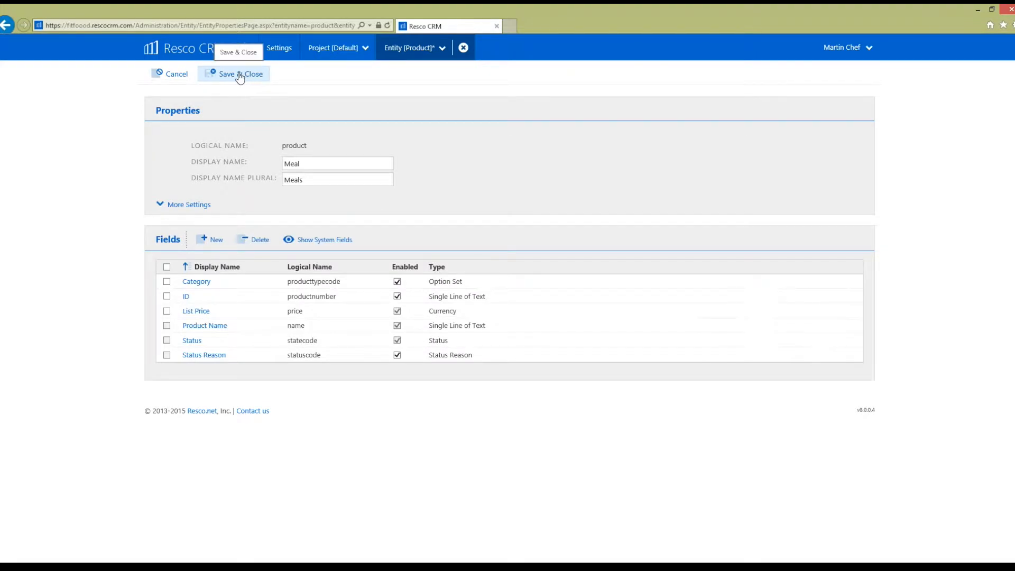
pyautogui.click(240, 77)
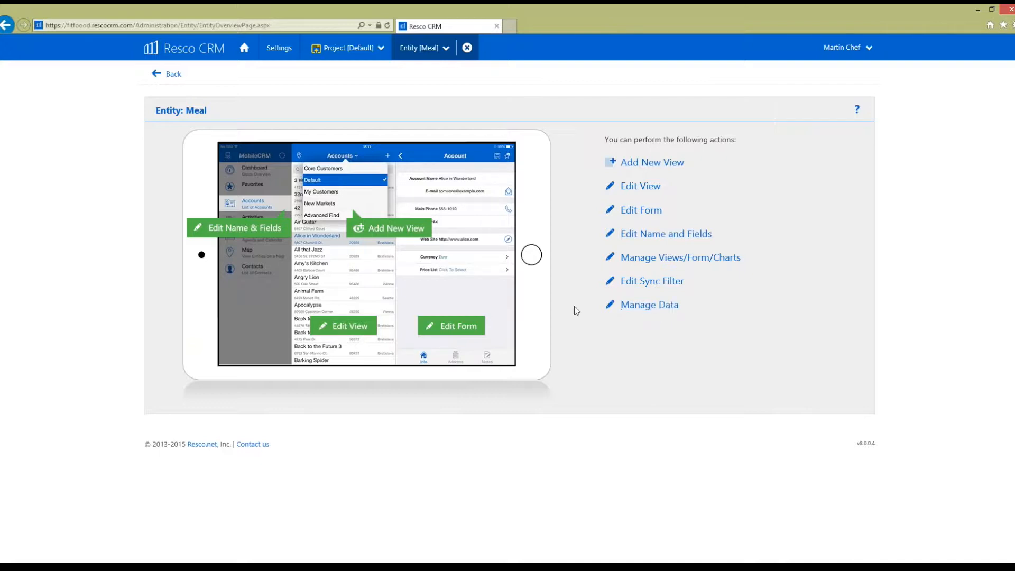
# Step: Open the Meal entity's data management and load the product CSV file for import
pyautogui.click(667, 305)
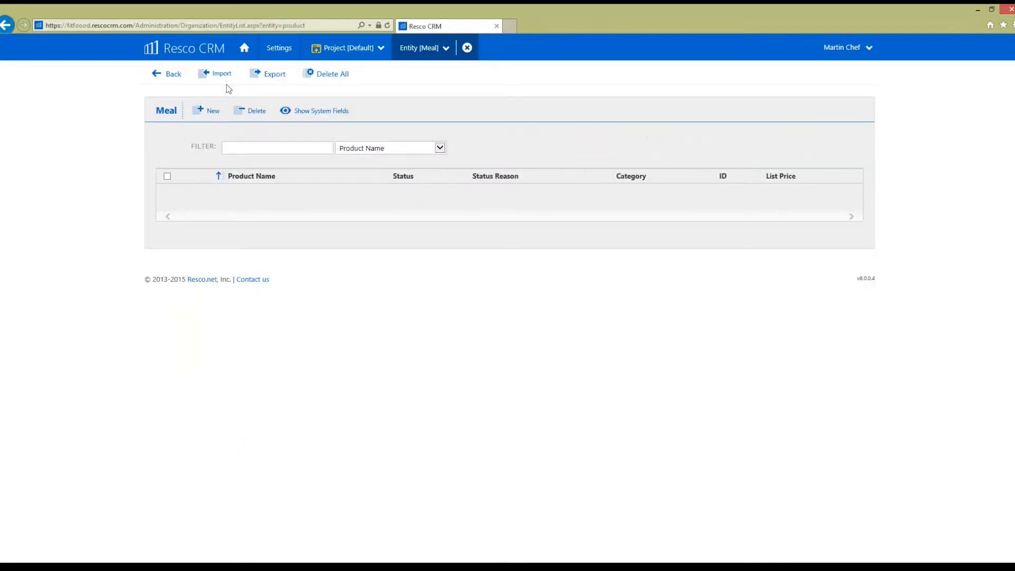
pyautogui.click(221, 75)
pyautogui.doubleClick(221, 104)
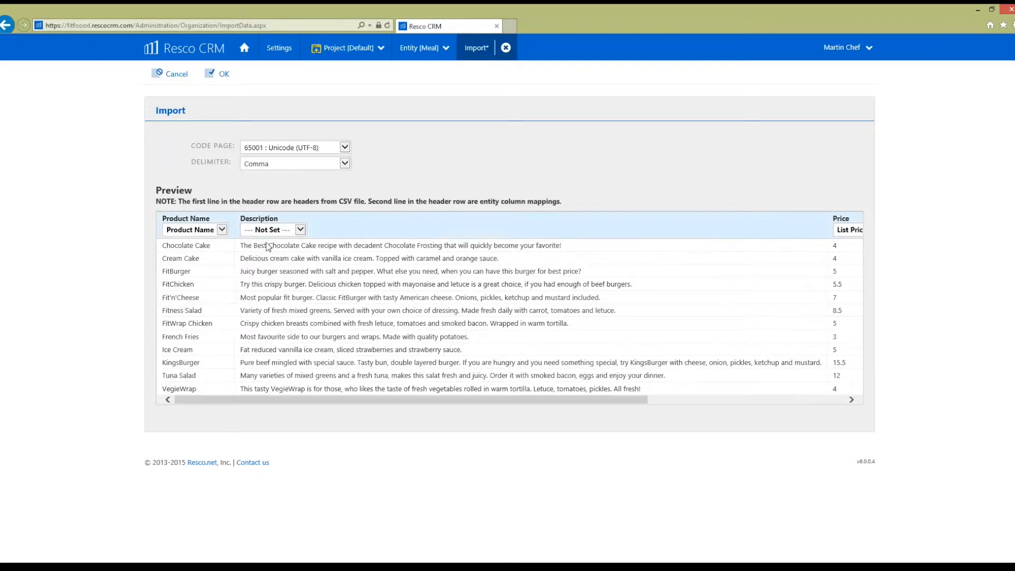
# Step: Import the meal records from the CSV file, ignoring all columns whose field mapping is not set
pyautogui.click(220, 74)
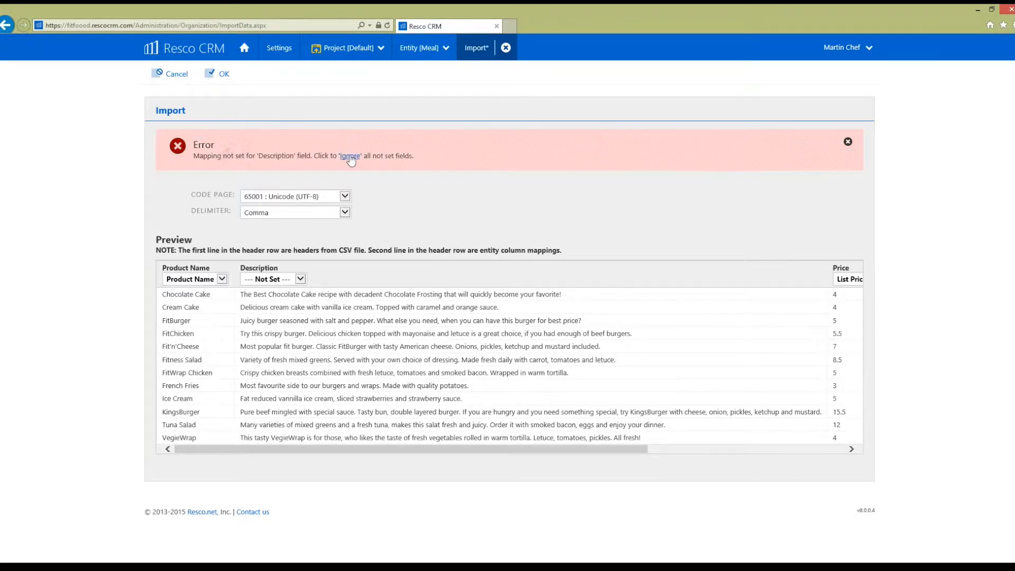
pyautogui.moveTo(370, 449); pyautogui.dragTo(716, 438)
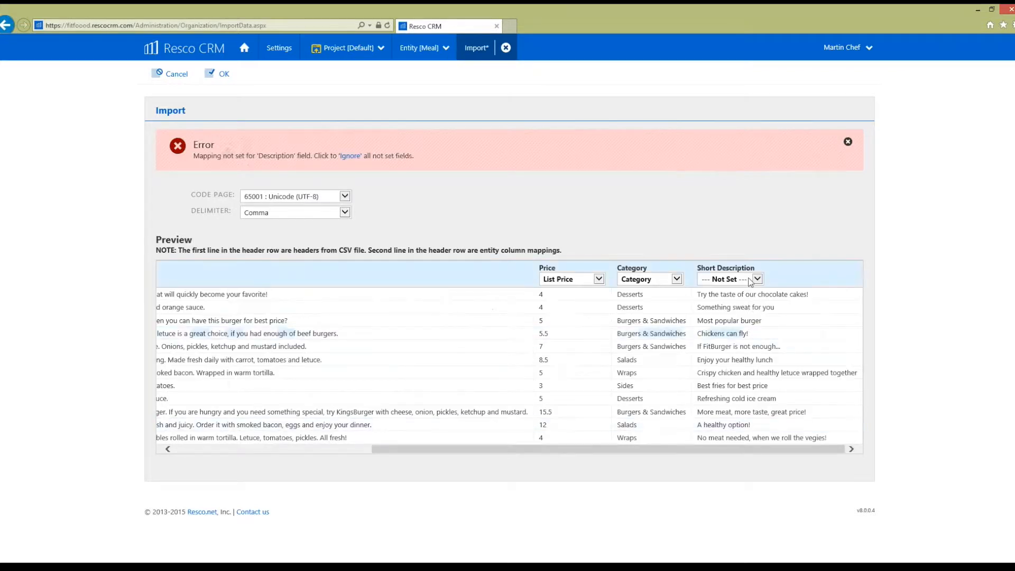
pyautogui.moveTo(728, 451); pyautogui.dragTo(379, 455)
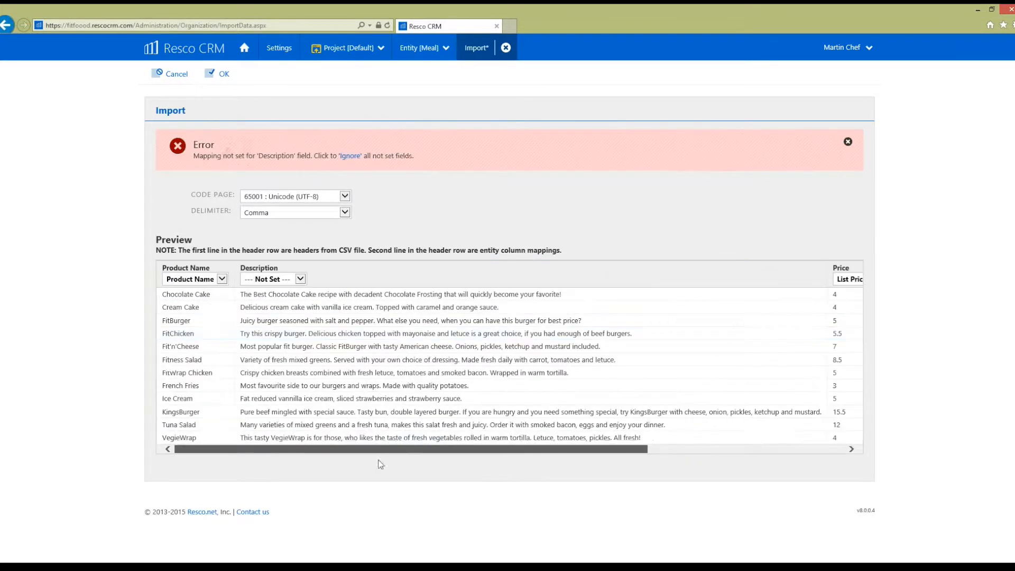
pyautogui.click(350, 157)
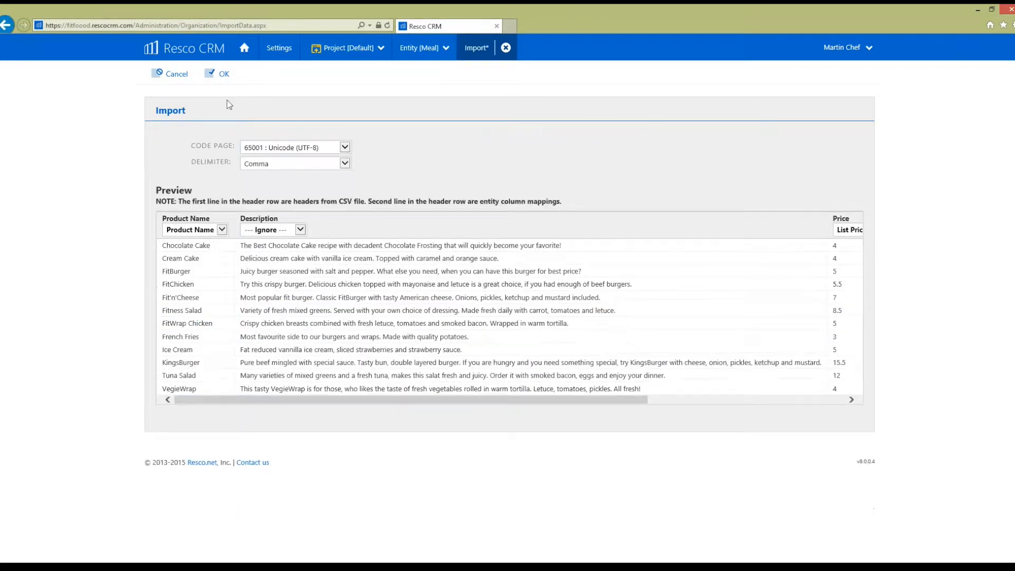
pyautogui.click(223, 75)
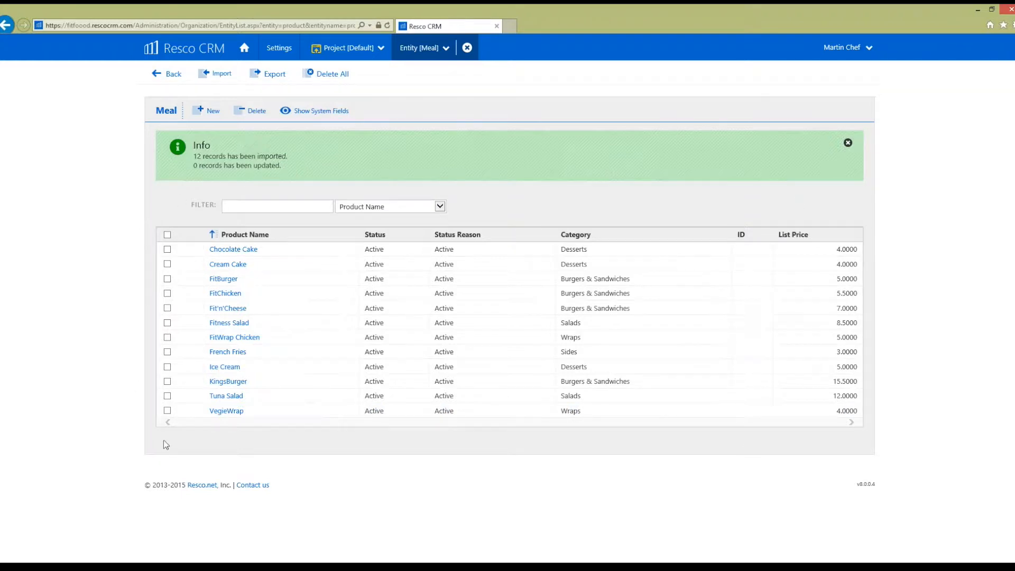
# Step: Publish the Default project and return to the CRM web app
pyautogui.click(316, 49)
pyautogui.click(245, 49)
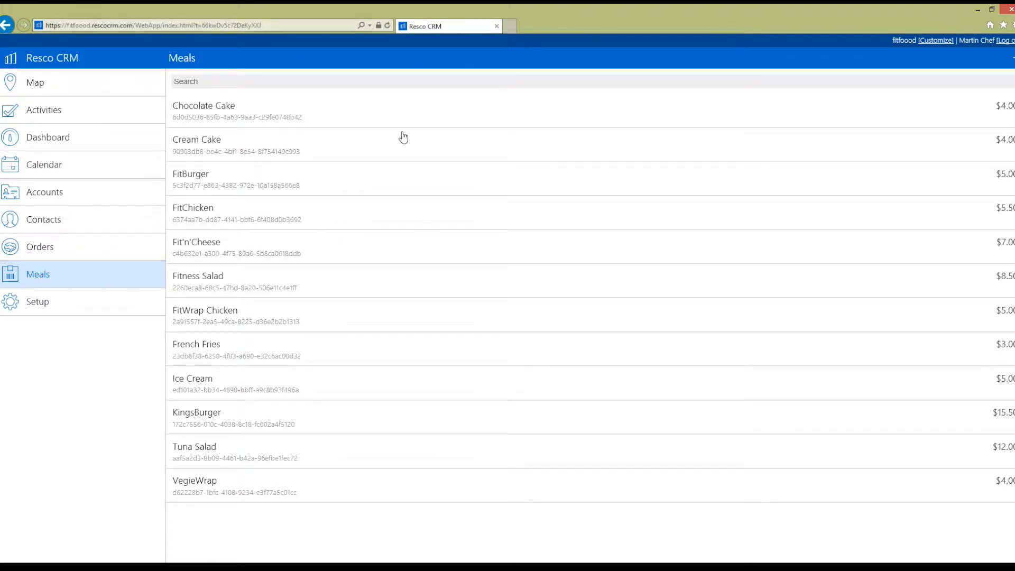
# Step: Look through the imported records from Chocolate Cake to French Fries in the Meals list, checking category and list price
pyautogui.click(229, 123)
pyautogui.click(248, 155)
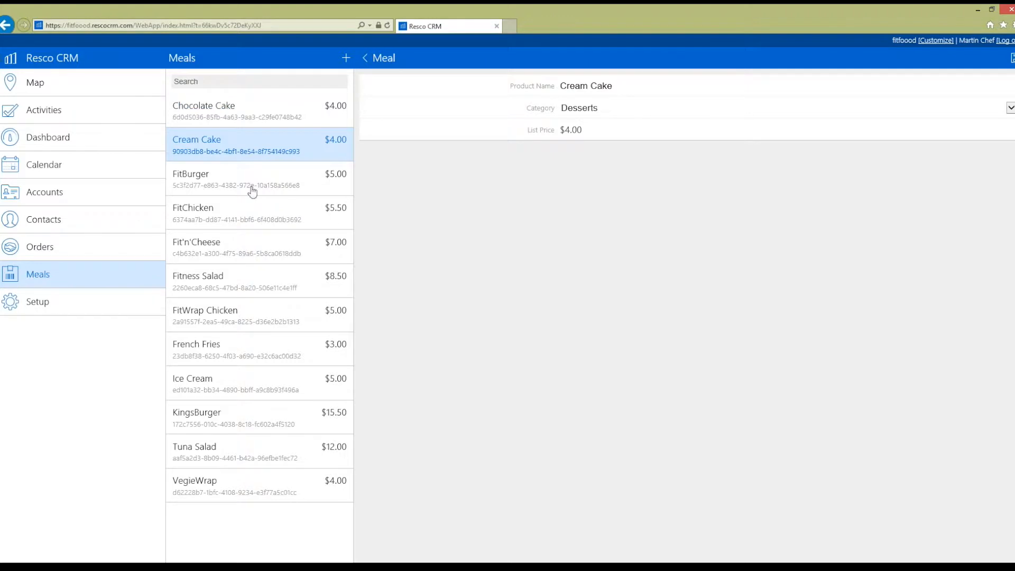
pyautogui.click(249, 187)
pyautogui.click(250, 217)
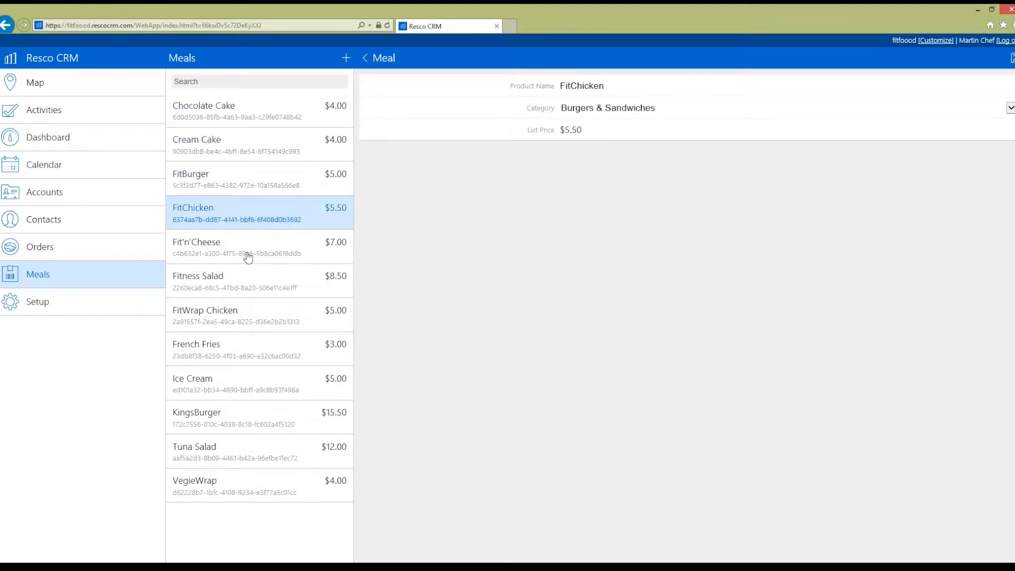
pyautogui.click(247, 258)
pyautogui.click(254, 294)
pyautogui.click(255, 318)
pyautogui.click(256, 353)
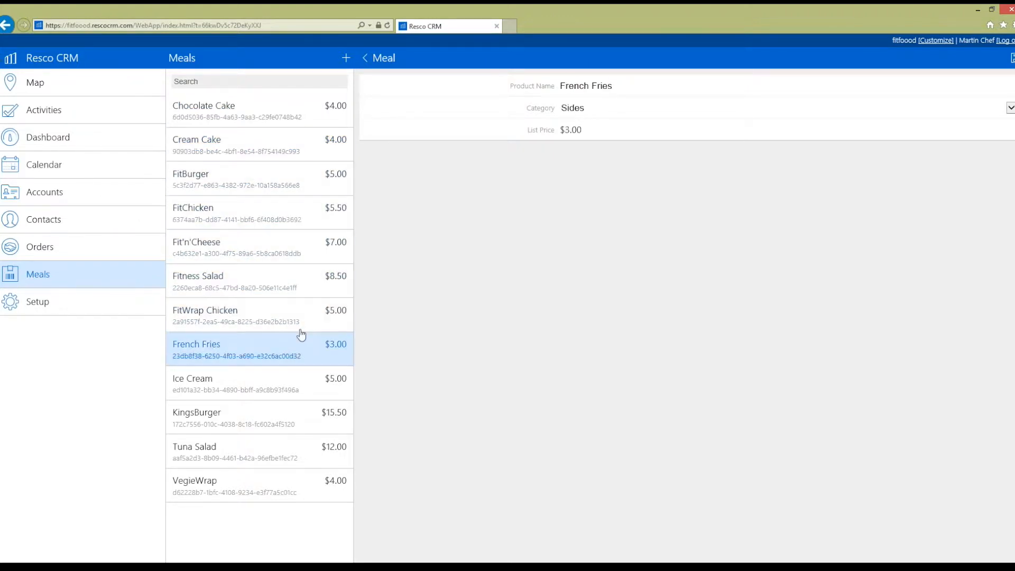
pyautogui.click(373, 57)
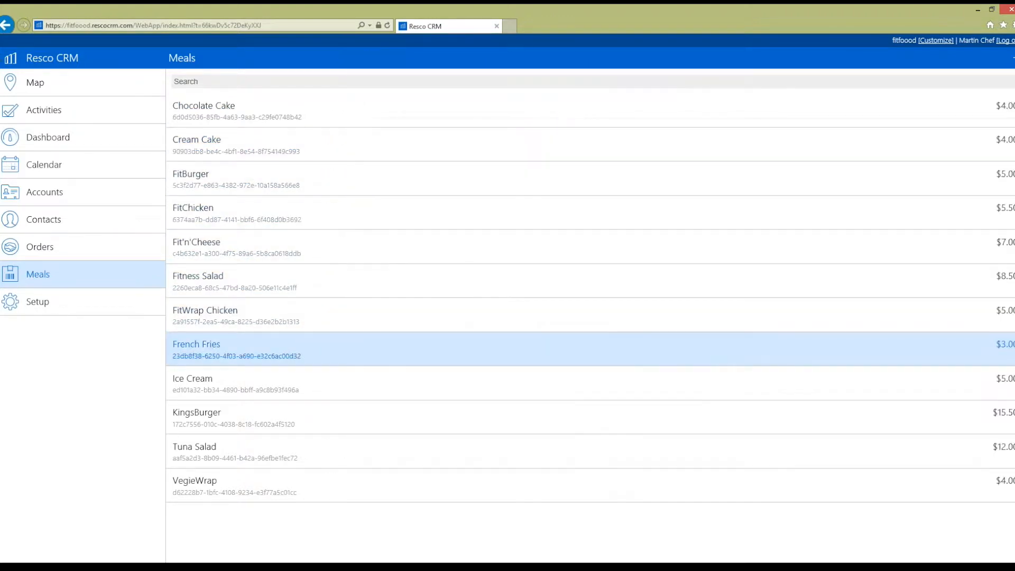
# Step: Return to customizing the Default project and open the Meal entity's name and fields for editing
pyautogui.click(936, 41)
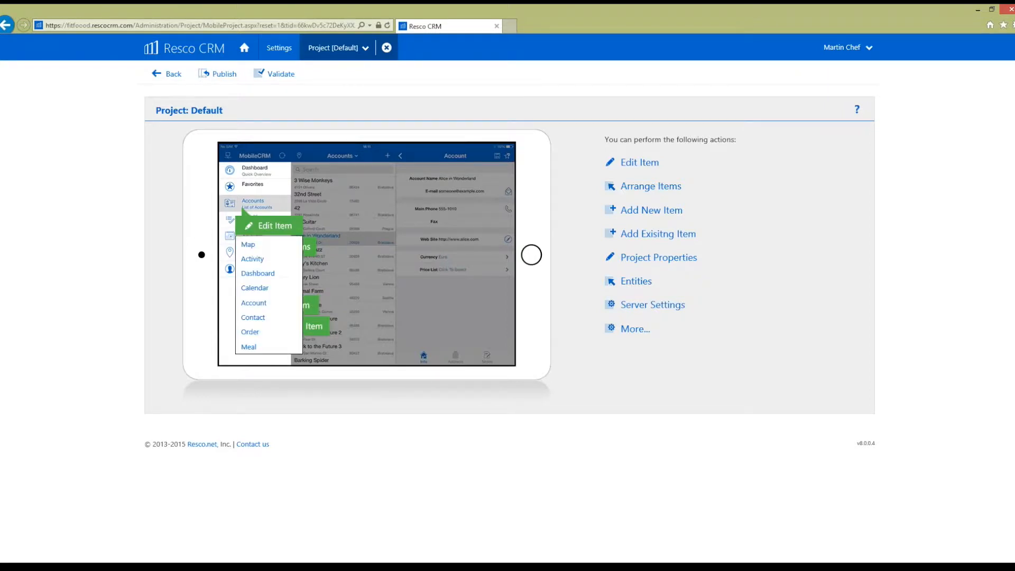
pyautogui.click(248, 347)
pyautogui.click(227, 233)
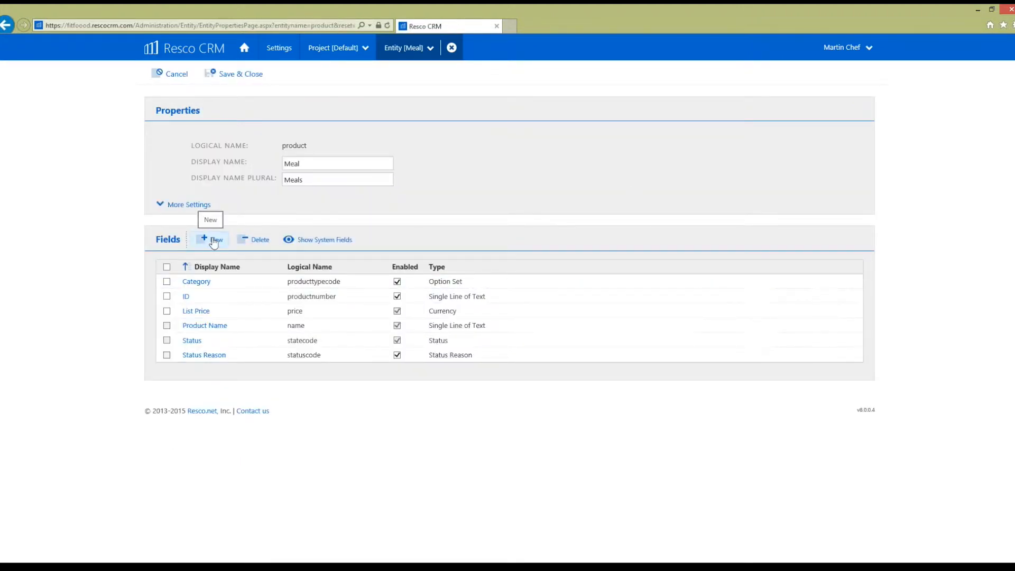
# Step: Create a single-line text field with logical name description_short, display name Short Description and length 100
pyautogui.click(213, 242)
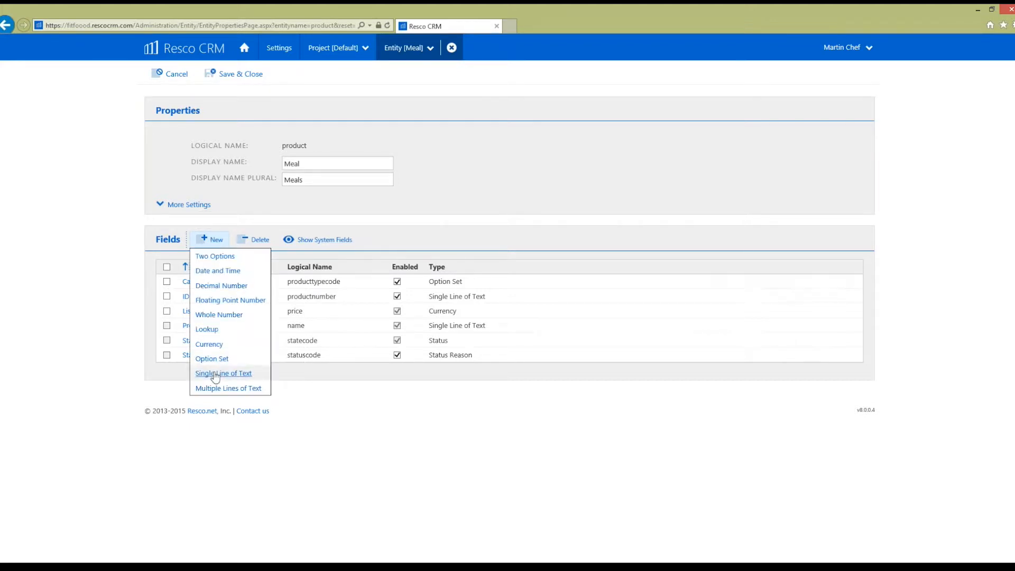
pyautogui.click(215, 374)
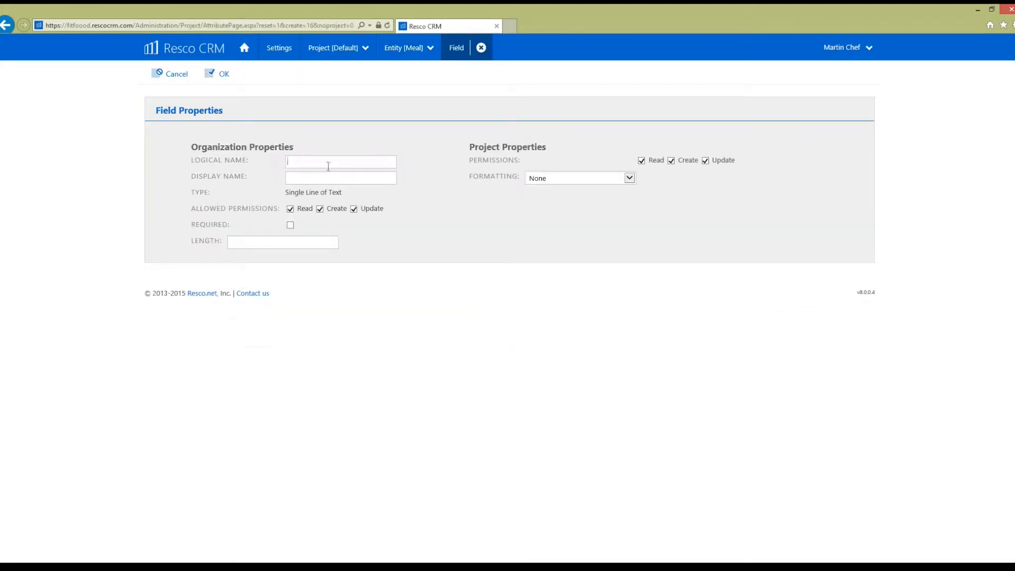
pyautogui.write('description_short')
pyautogui.click(322, 176)
pyautogui.write('Short Description')
pyautogui.click(303, 243)
pyautogui.write('100')
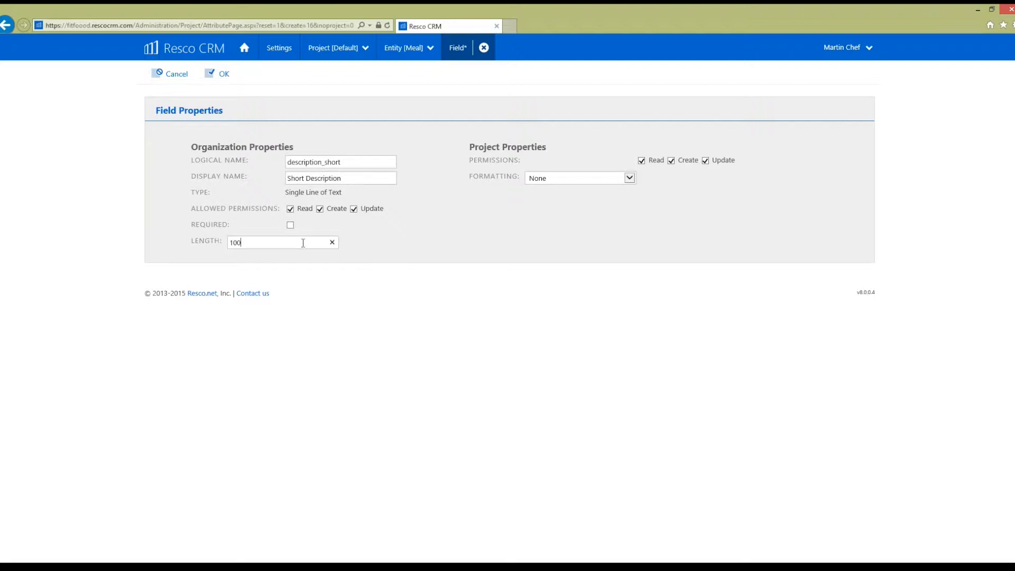
pyautogui.click(219, 73)
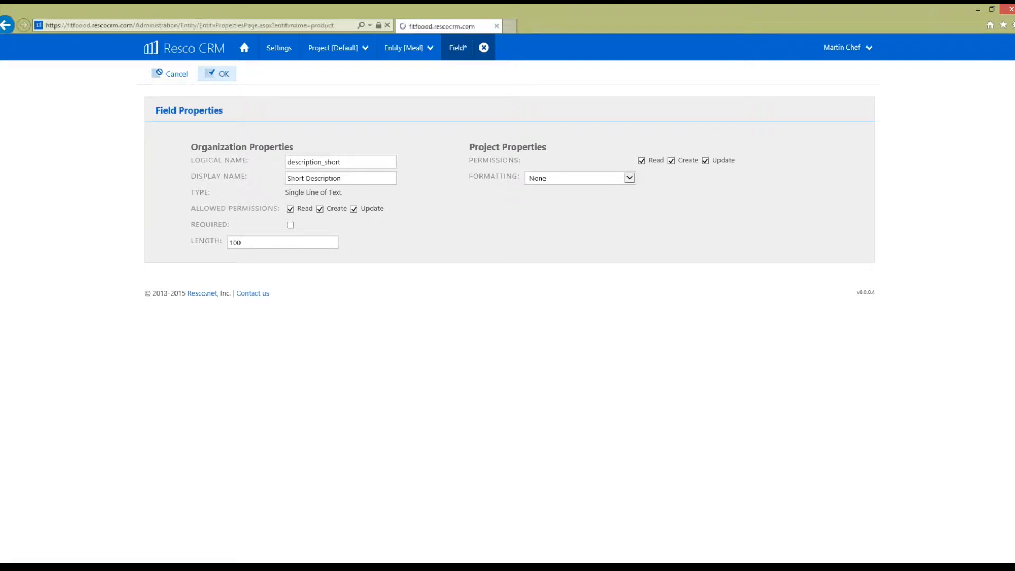
# Step: Create a multiple-line text field with logical name description and display name Description, and save the Meal entity
pyautogui.click(212, 240)
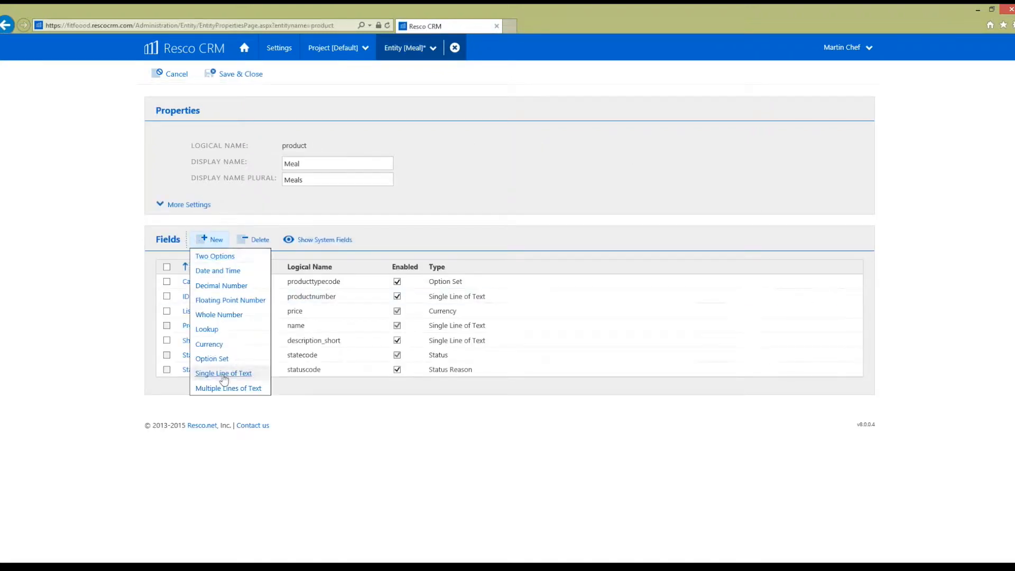
pyautogui.click(224, 389)
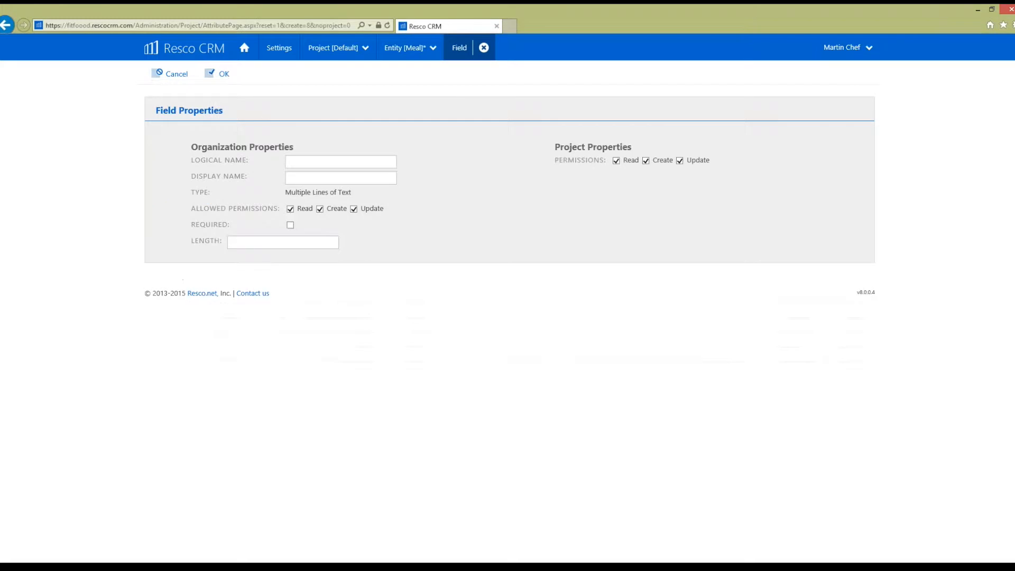
pyautogui.write('description')
pyautogui.press('Tab')
pyautogui.write('Description')
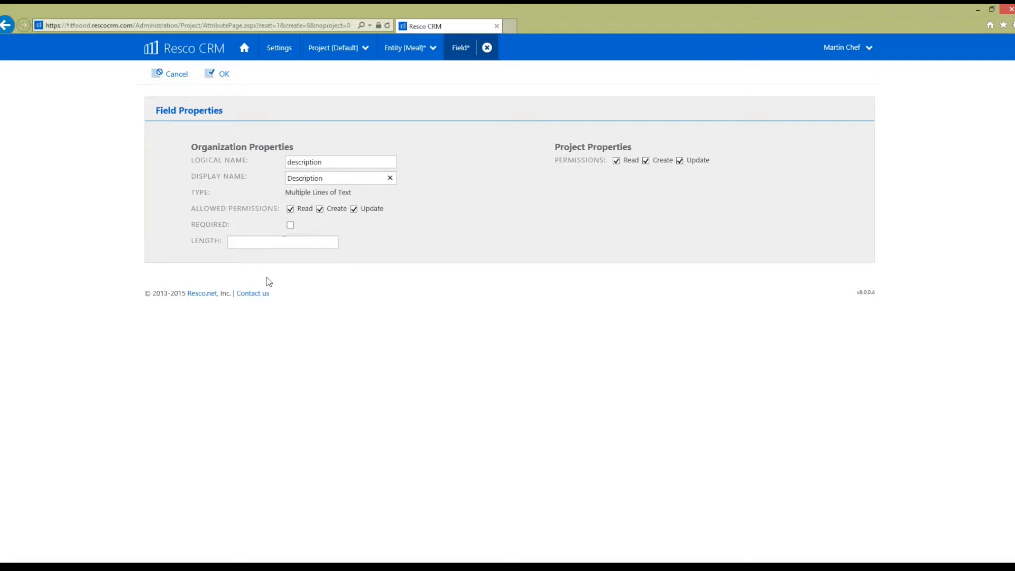
pyautogui.click(220, 74)
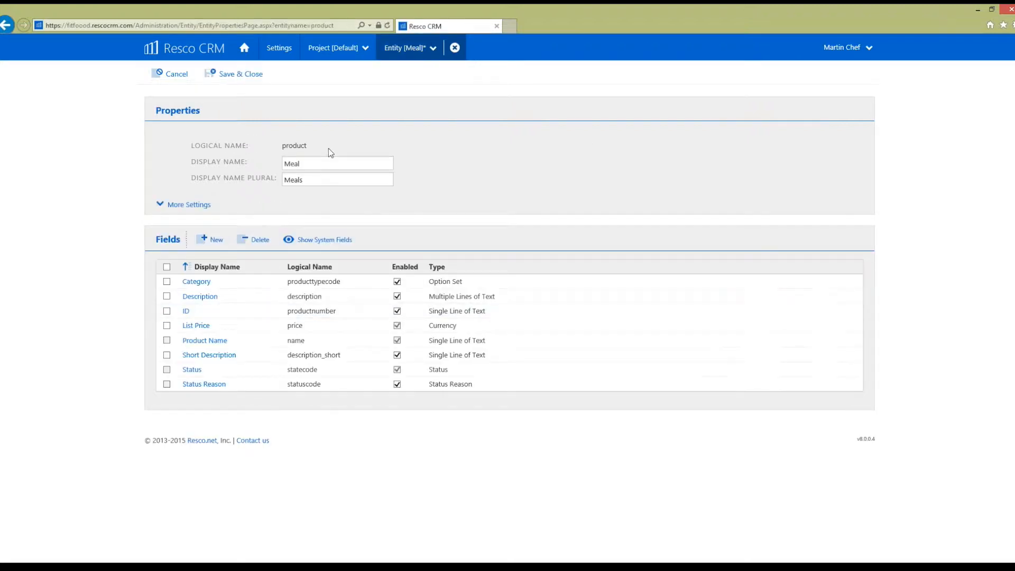
pyautogui.click(254, 75)
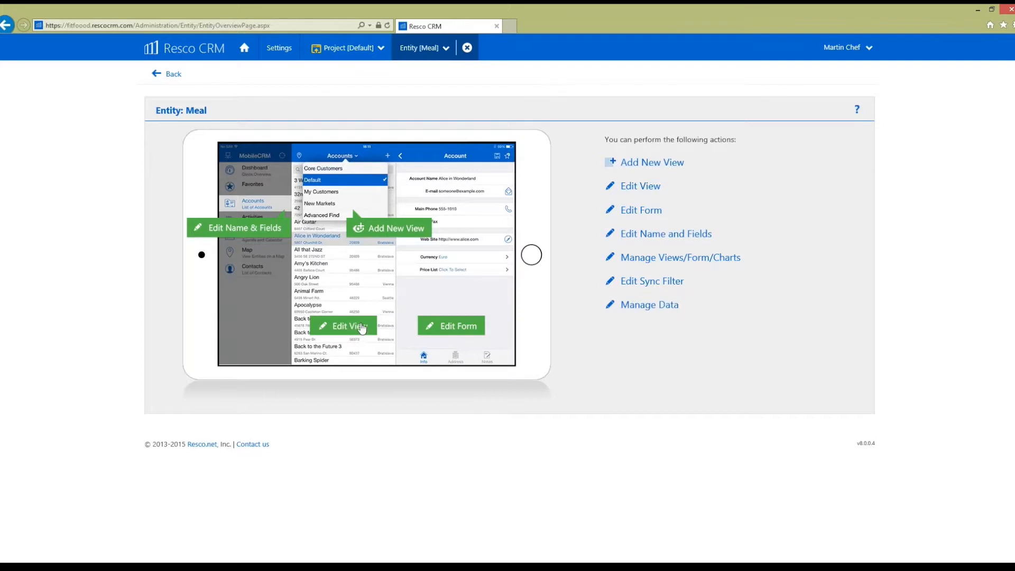
# Step: Bind the Id cell in the Meal Default view's row design to the Short Description field and save the template
pyautogui.click(347, 327)
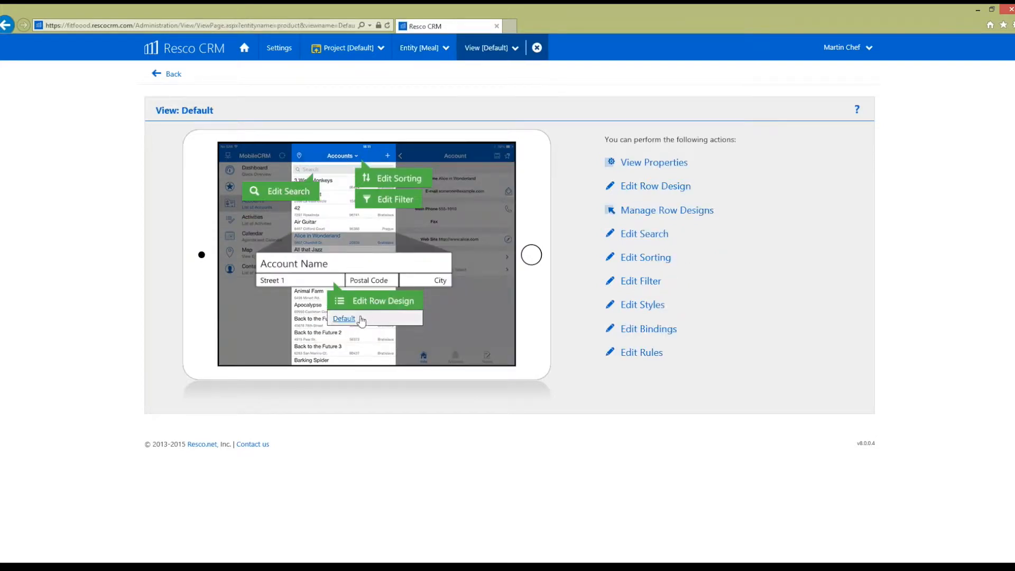
pyautogui.click(377, 306)
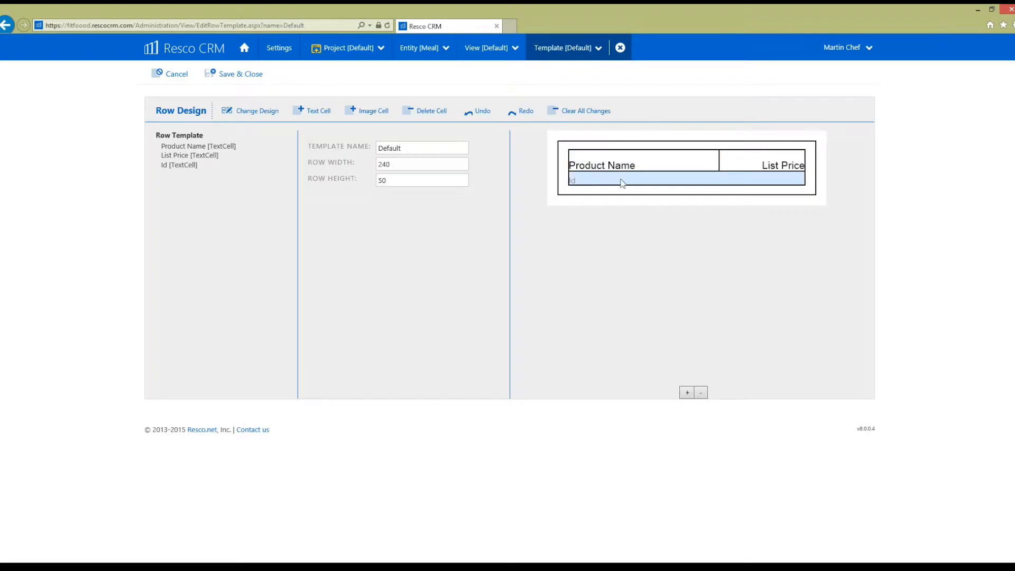
pyautogui.click(586, 180)
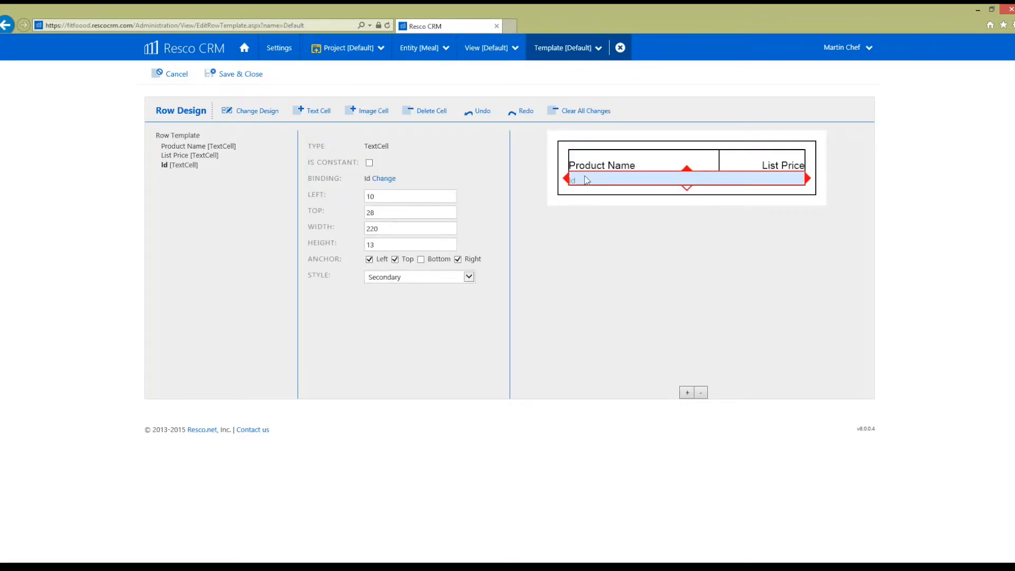
pyautogui.click(383, 178)
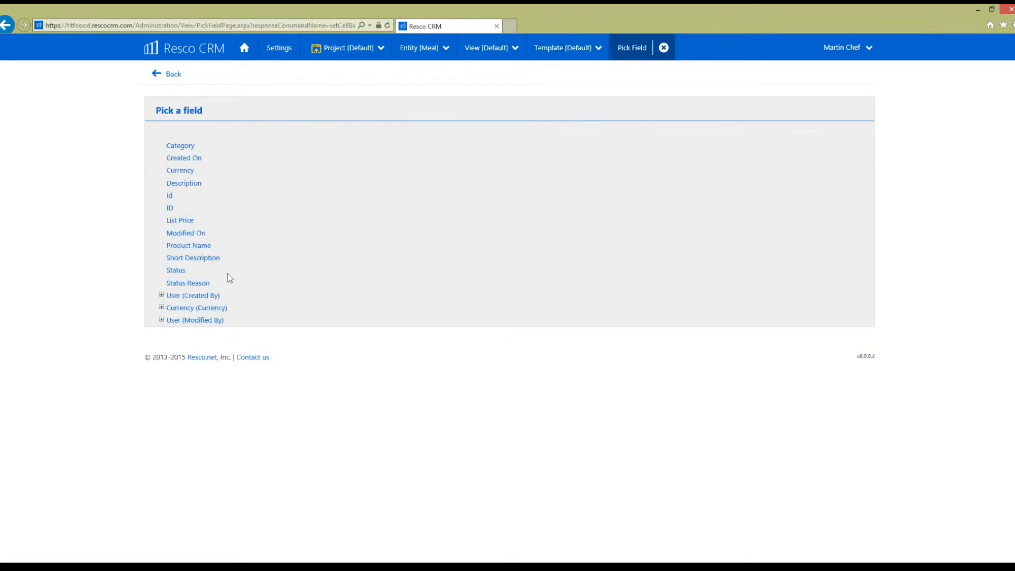
pyautogui.click(208, 258)
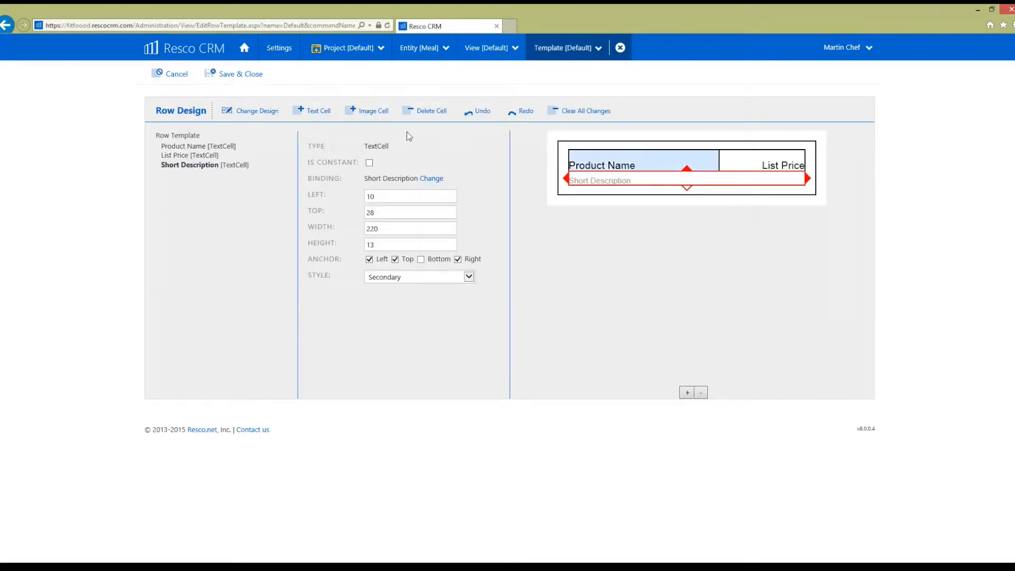
pyautogui.click(237, 74)
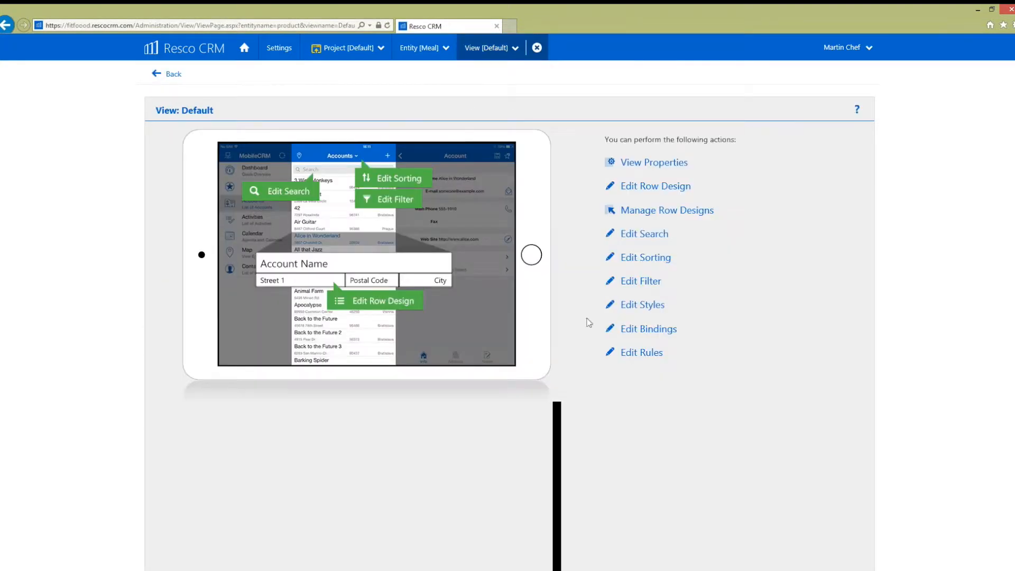
# Step: Add the Short Description and Description fields to the General section of the Meal form and save the section
pyautogui.click(157, 72)
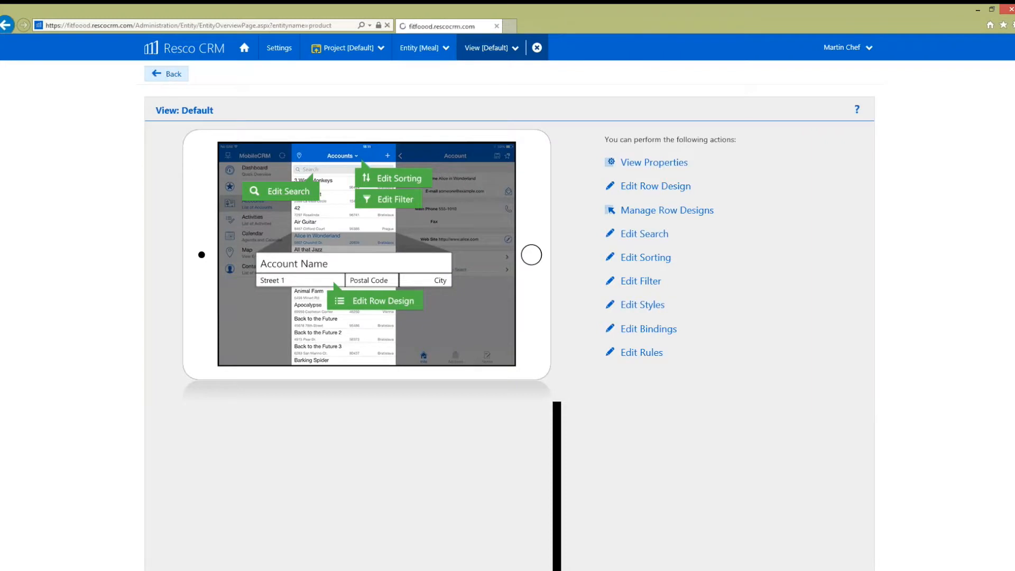
pyautogui.click(465, 330)
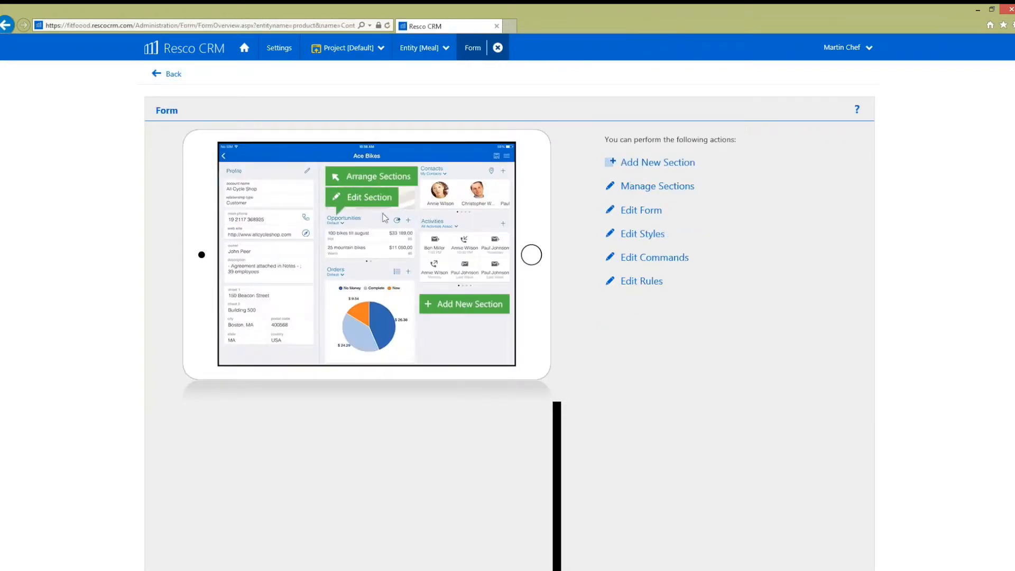
pyautogui.click(364, 197)
pyautogui.click(349, 216)
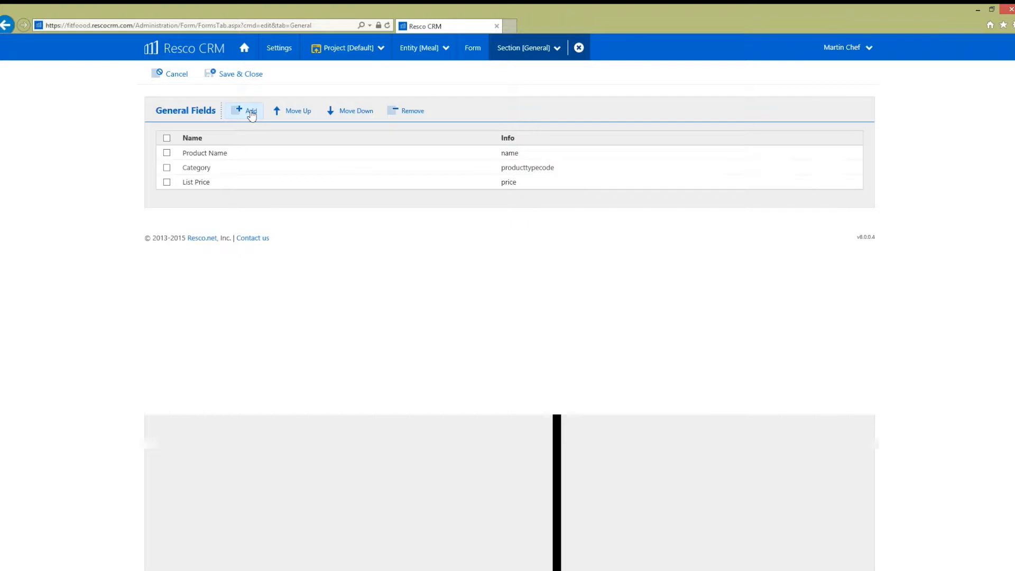
pyautogui.click(250, 112)
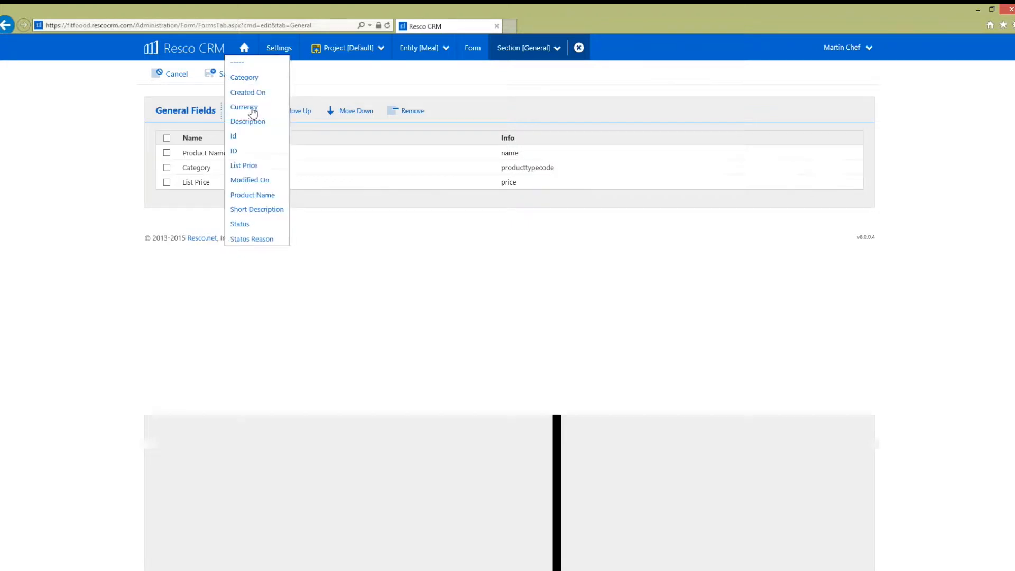
pyautogui.click(246, 211)
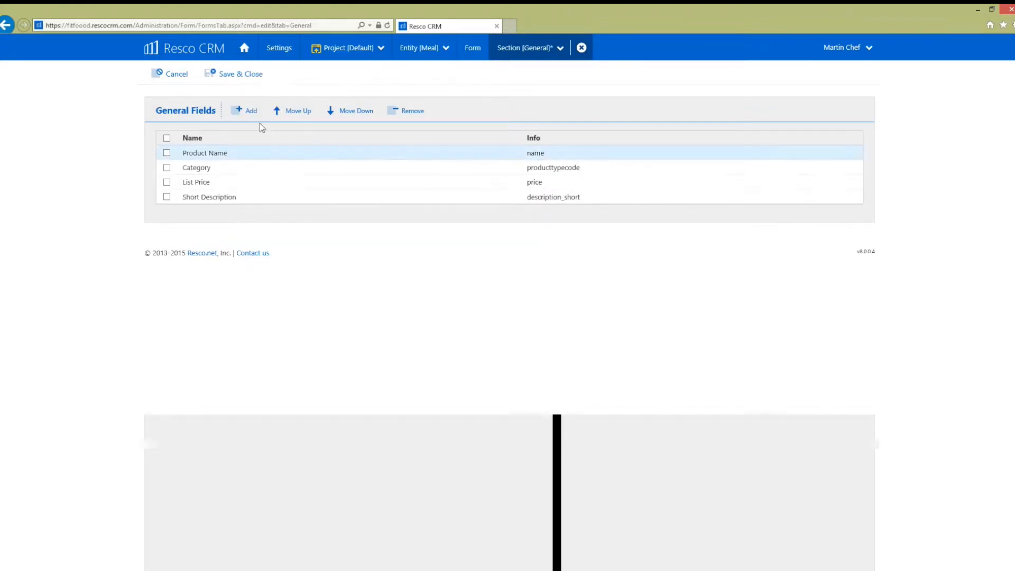
pyautogui.click(250, 111)
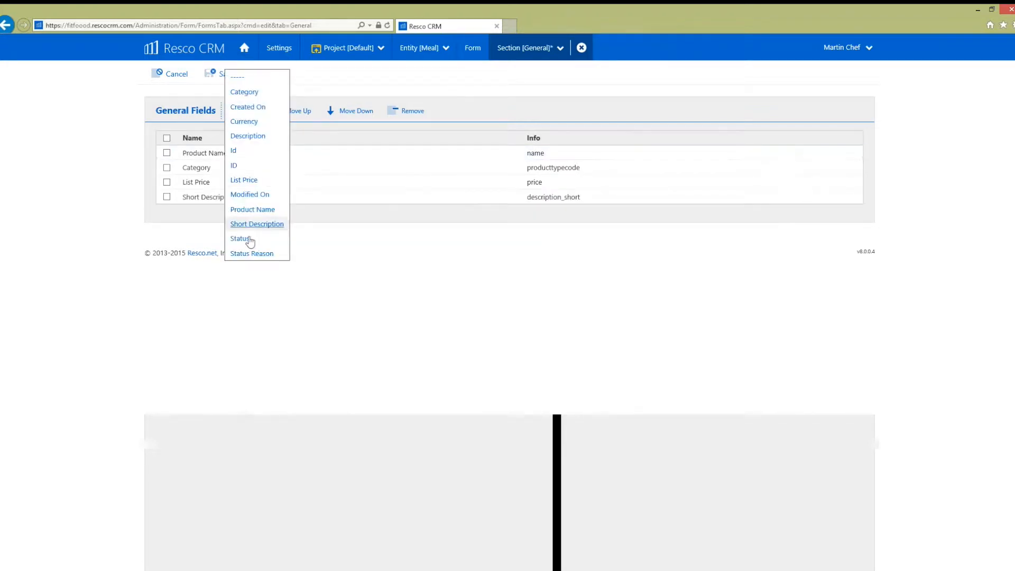
pyautogui.click(247, 136)
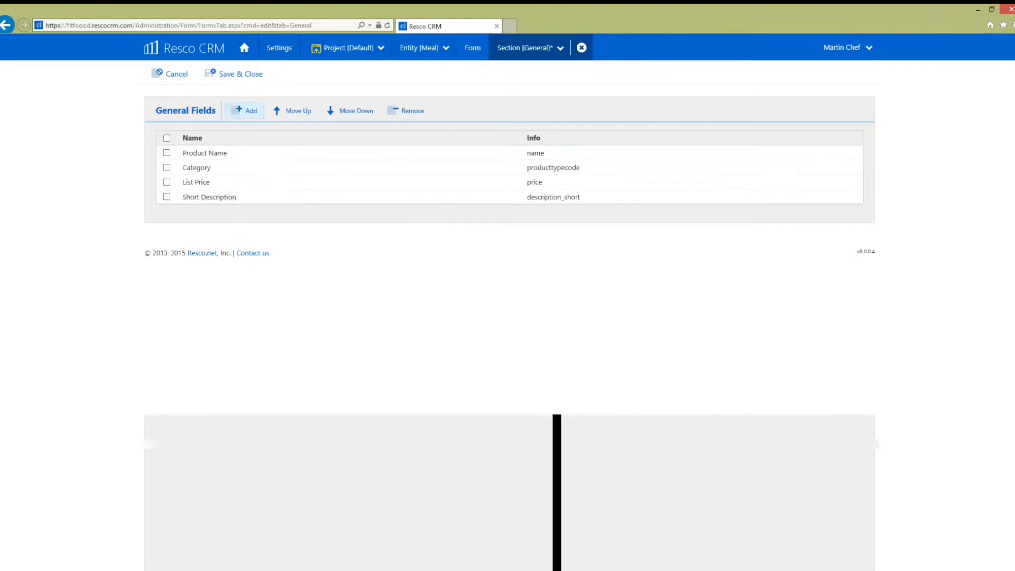
pyautogui.click(243, 76)
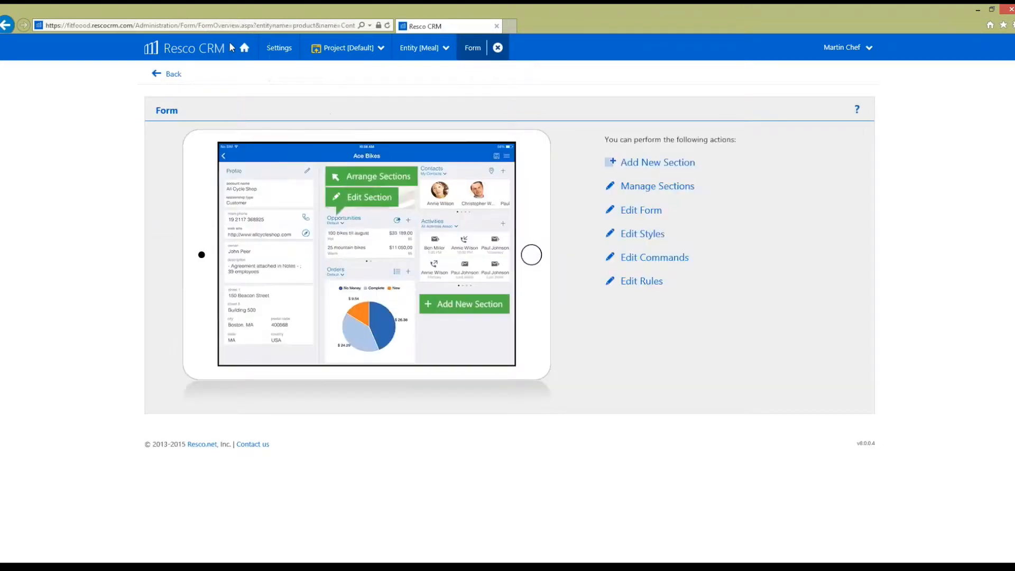
# Step: Publish the Default project and check the Chocolate Cake record in the Meals list for the two new description fields
pyautogui.click(316, 48)
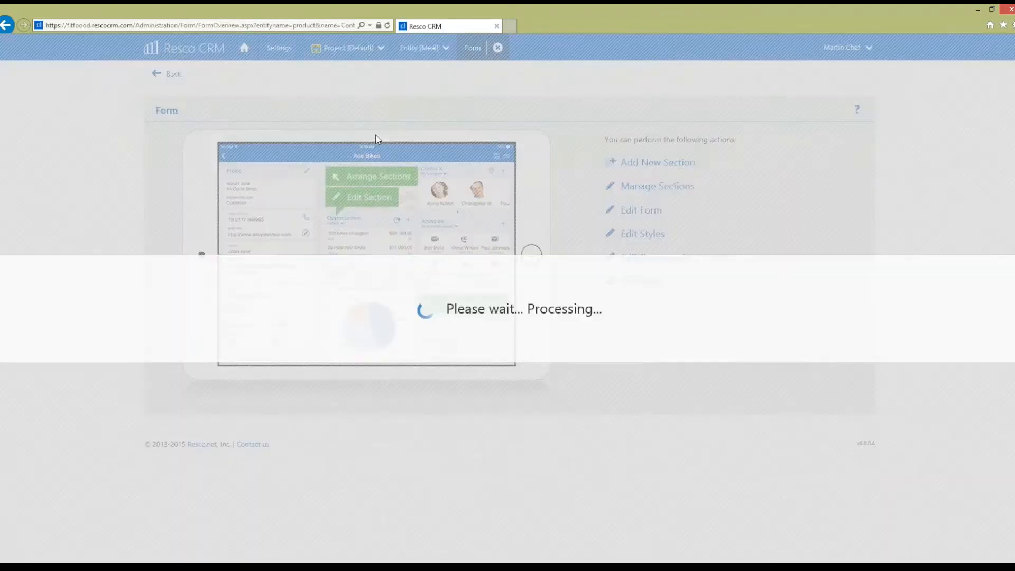
pyautogui.click(244, 51)
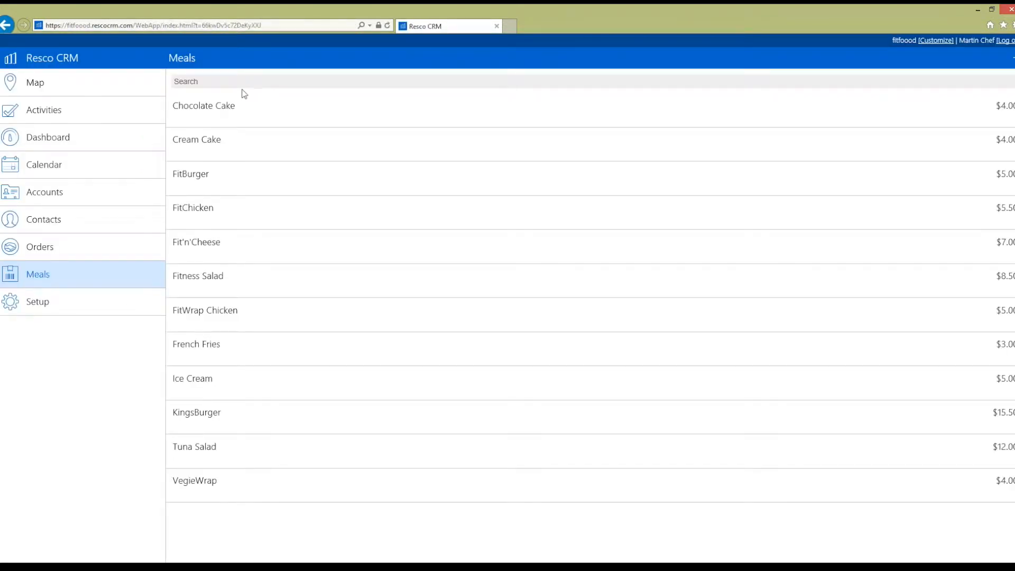
pyautogui.click(289, 118)
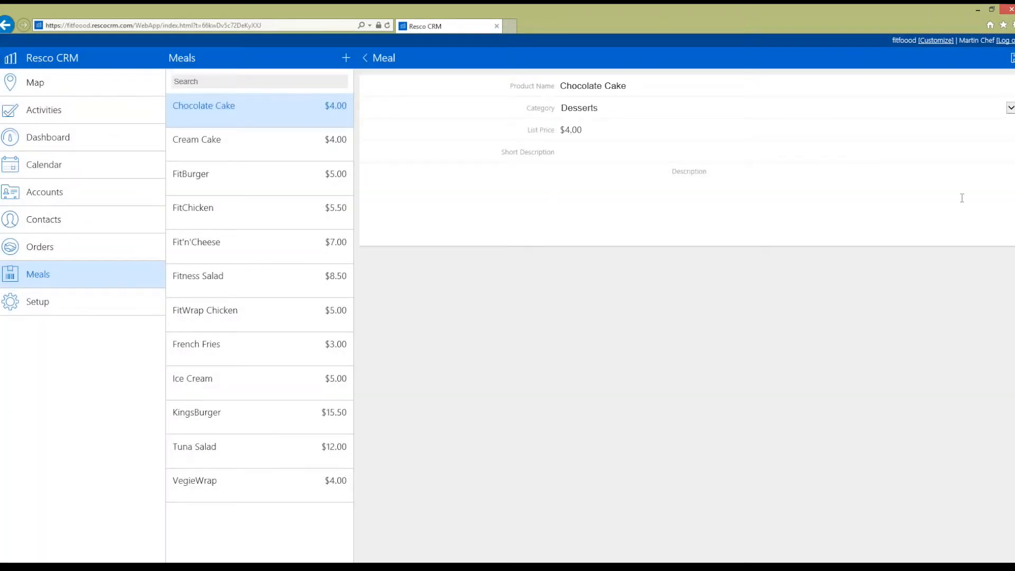
pyautogui.click(347, 60)
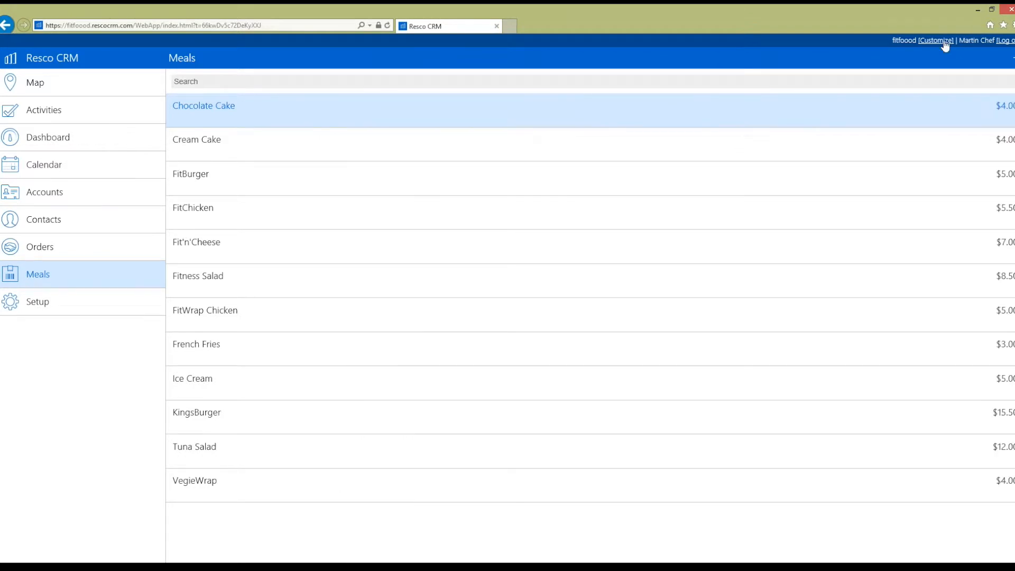
# Step: Return to customizing the project, open the Meal entity's data management and load fitfood-food.csv for import
pyautogui.click(944, 42)
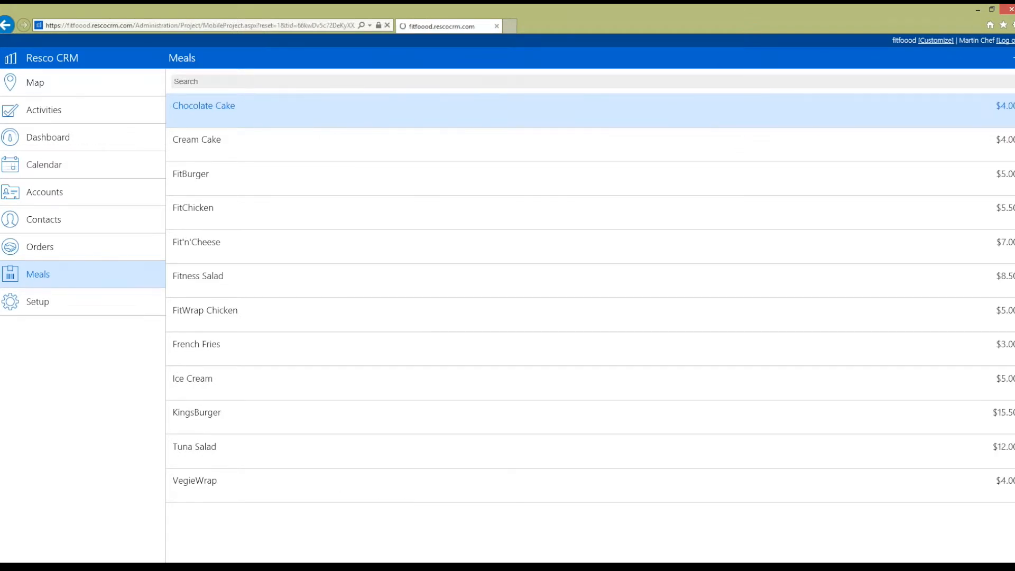
pyautogui.click(269, 227)
pyautogui.click(262, 346)
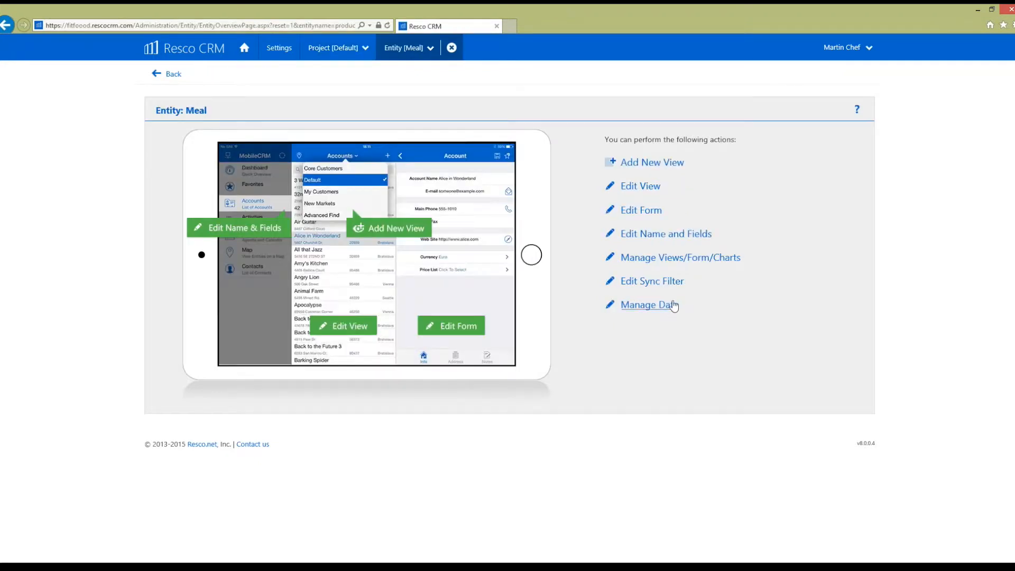
pyautogui.click(669, 305)
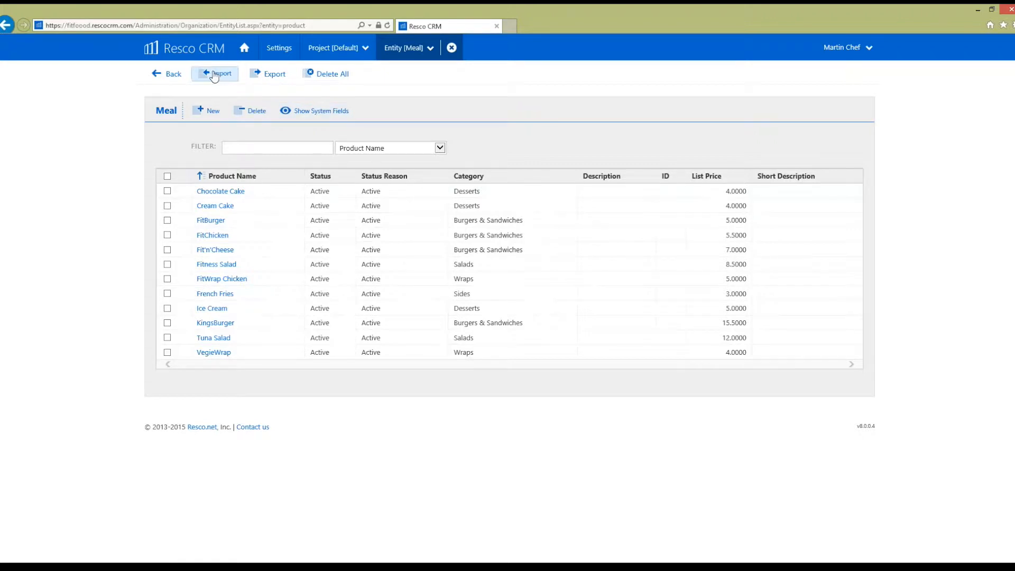
pyautogui.click(214, 75)
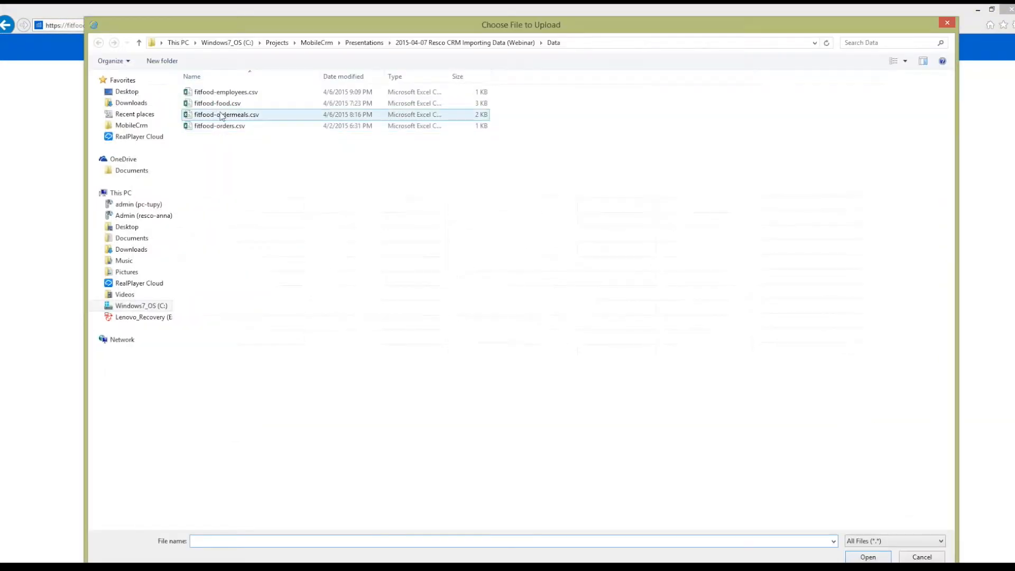
pyautogui.doubleClick(220, 106)
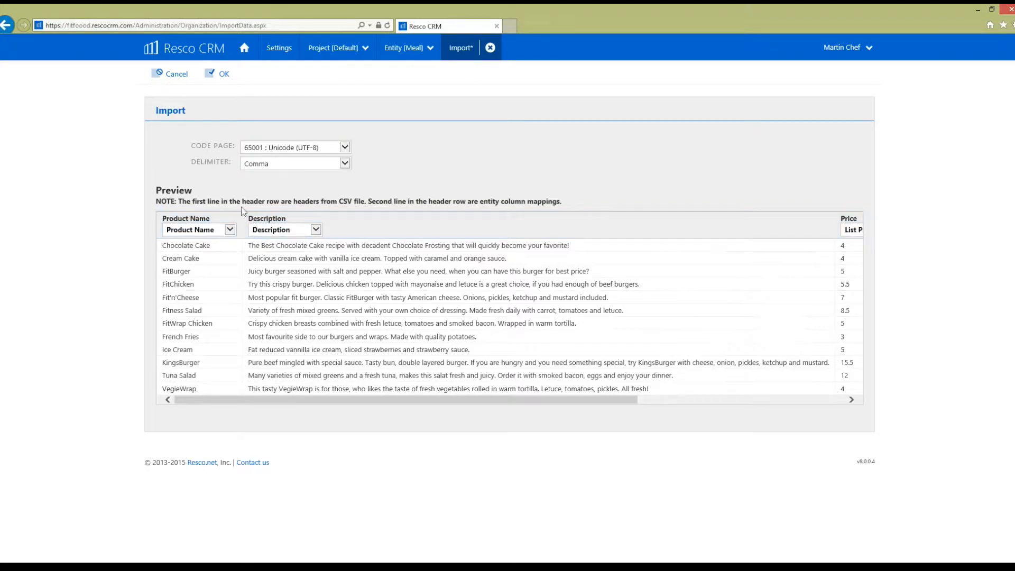
# Step: Check the import preview's column mappings from Product Name to Short Description and run the import with comma delimiter and UTF-8
pyautogui.moveTo(313, 401); pyautogui.dragTo(520, 400)
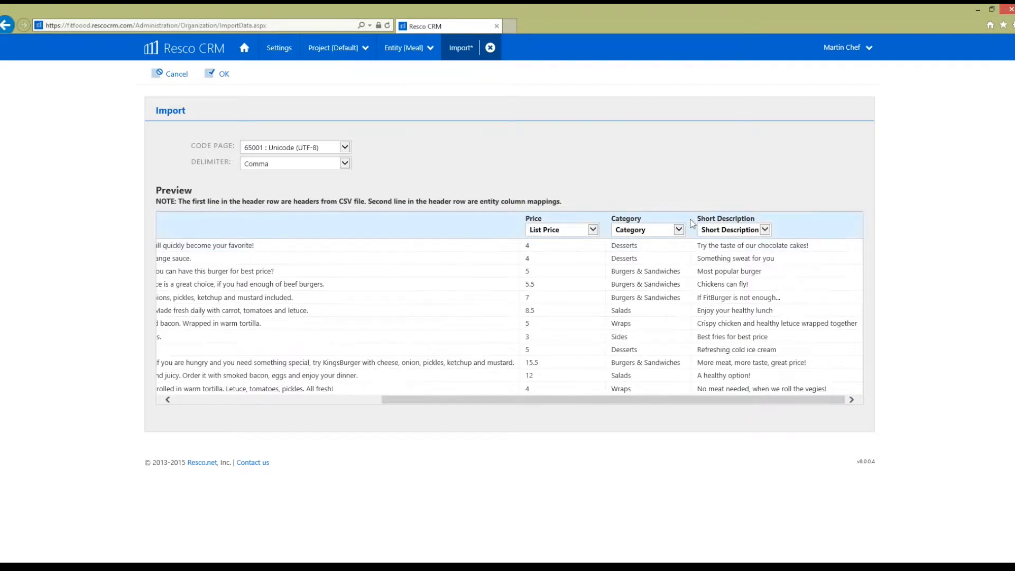
pyautogui.moveTo(668, 403); pyautogui.dragTo(391, 394)
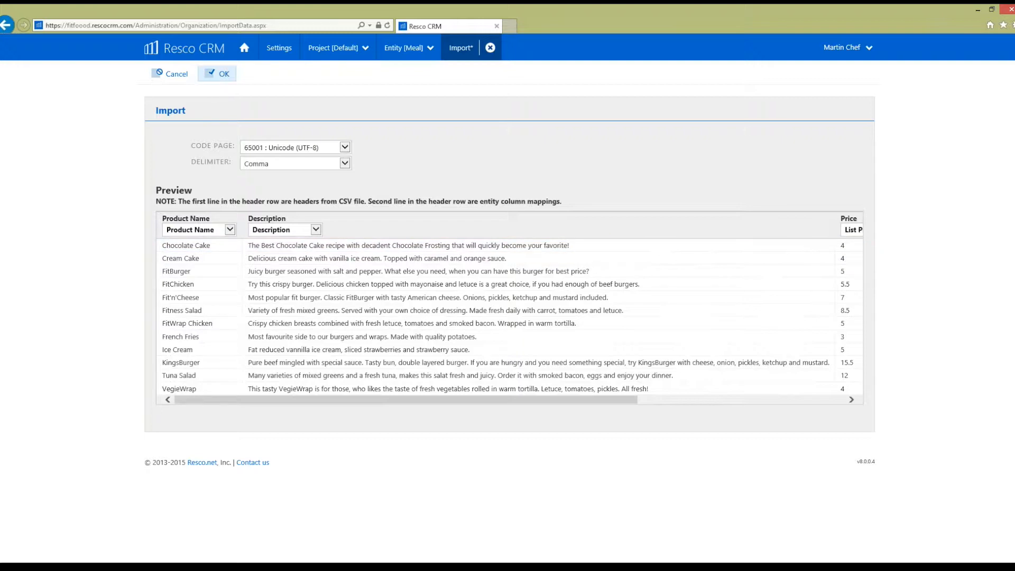
pyautogui.click(217, 73)
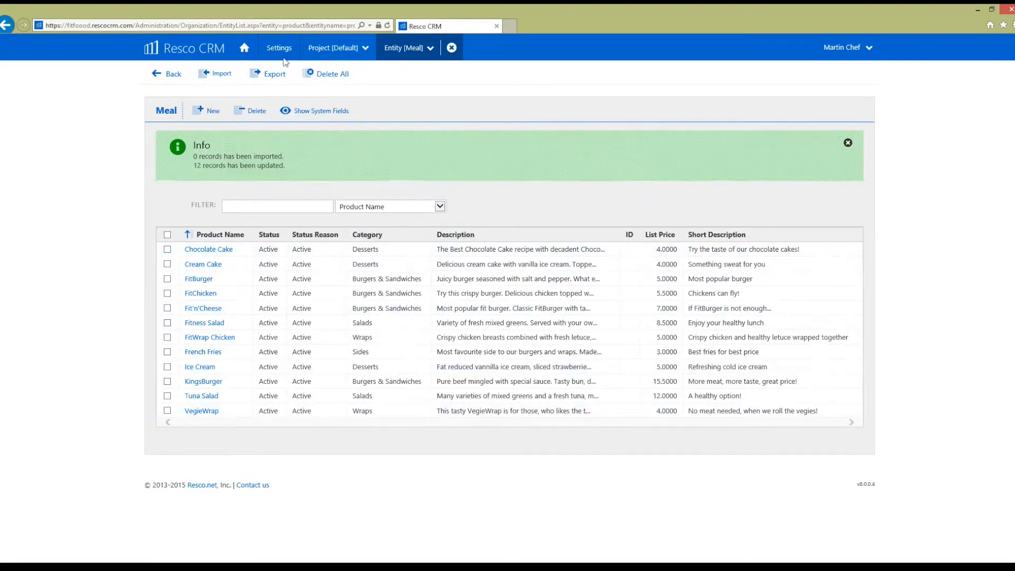
# Step: Append "Superb." to the Chocolate Cake meal's short description in the Meals list and save the record
pyautogui.click(245, 49)
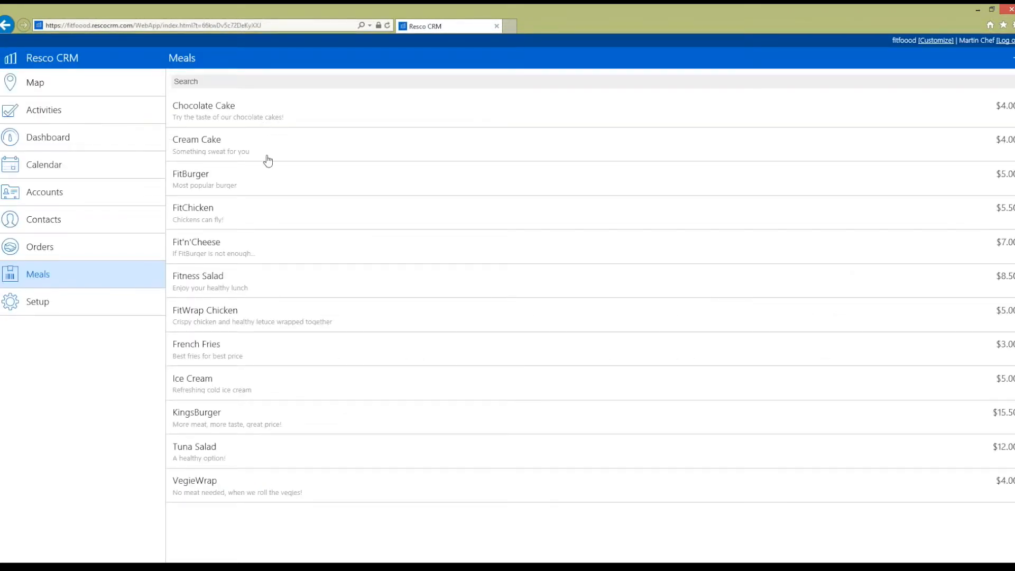
pyautogui.click(231, 113)
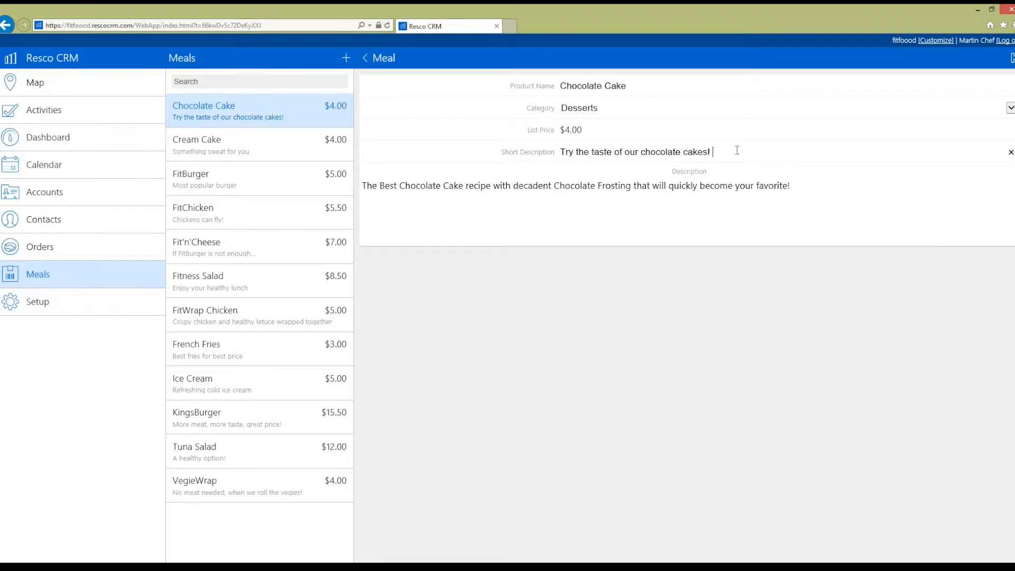
pyautogui.write('Superb.')
pyautogui.click(1013, 58)
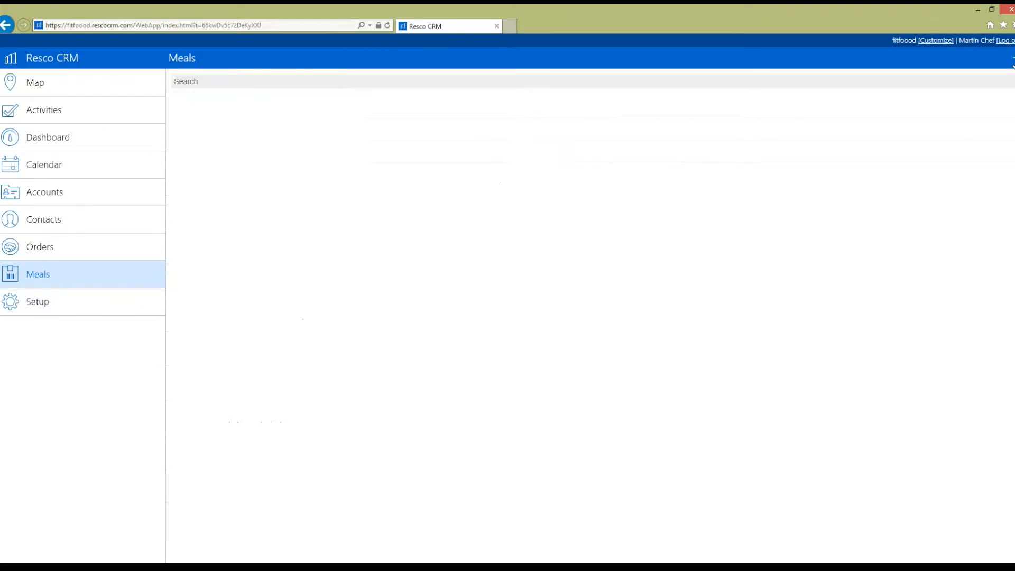
# Step: Go to the organization's data management overview in the settings and open the Meal records
pyautogui.click(937, 40)
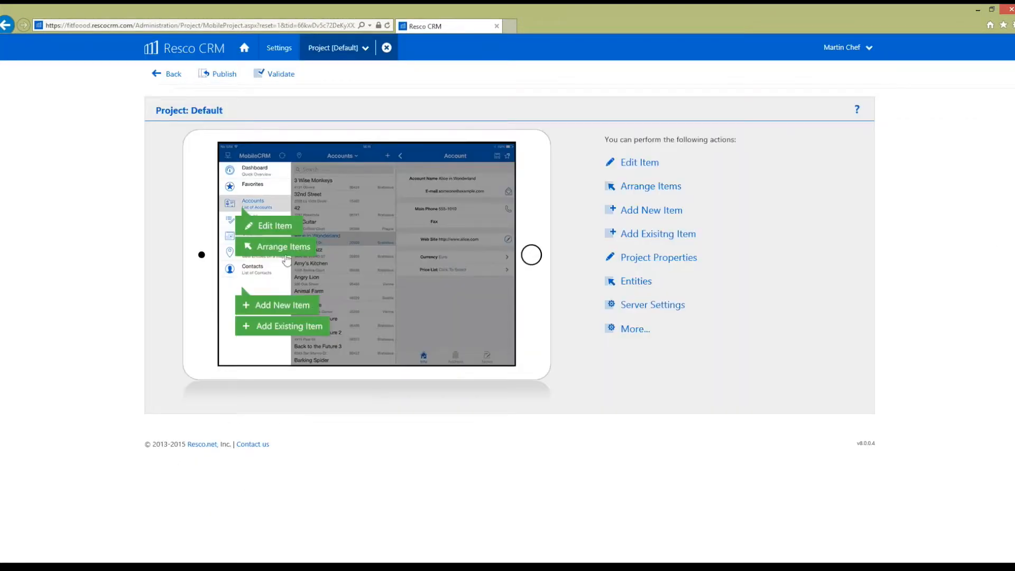
pyautogui.click(275, 48)
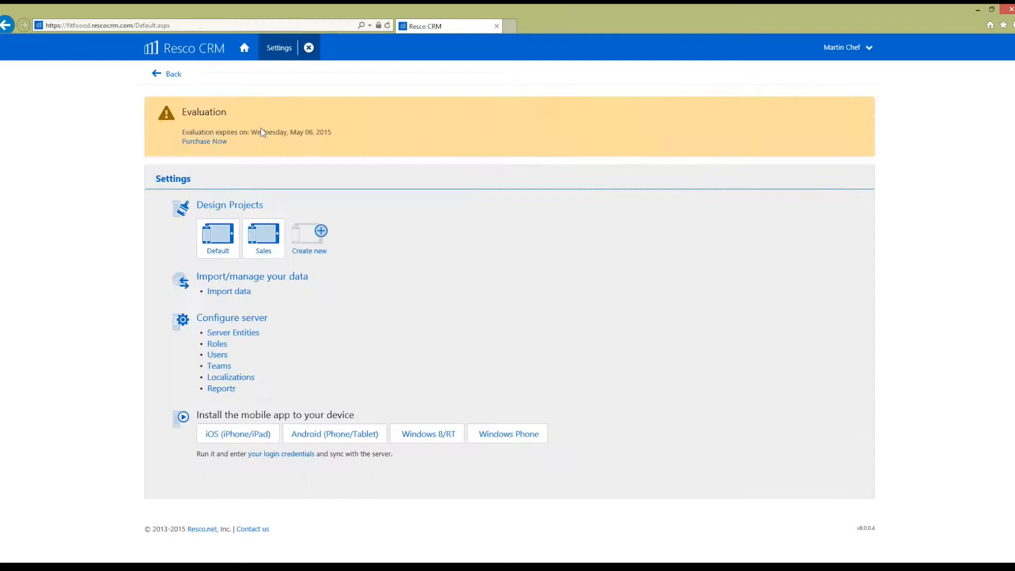
pyautogui.click(299, 279)
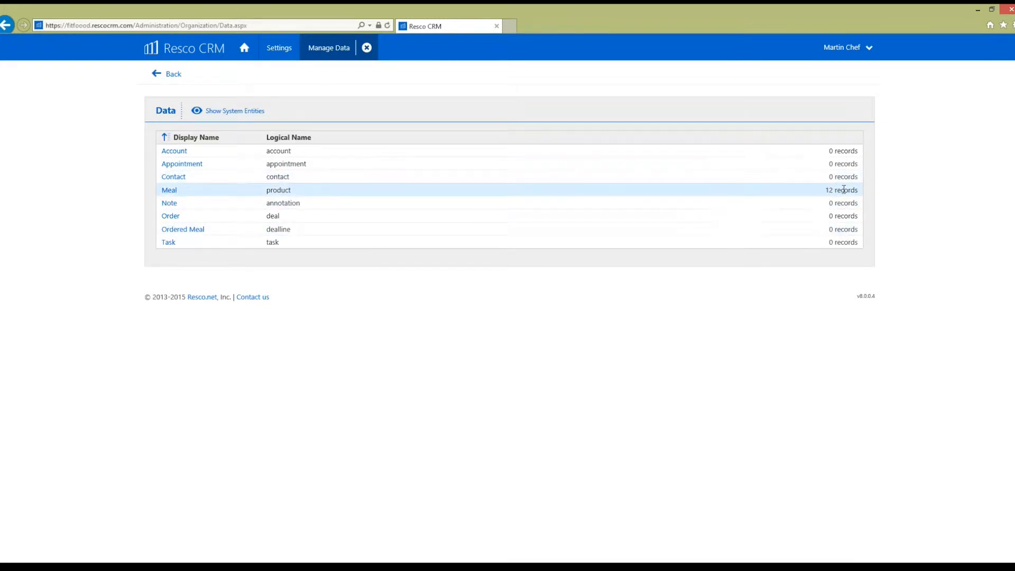
pyautogui.click(170, 191)
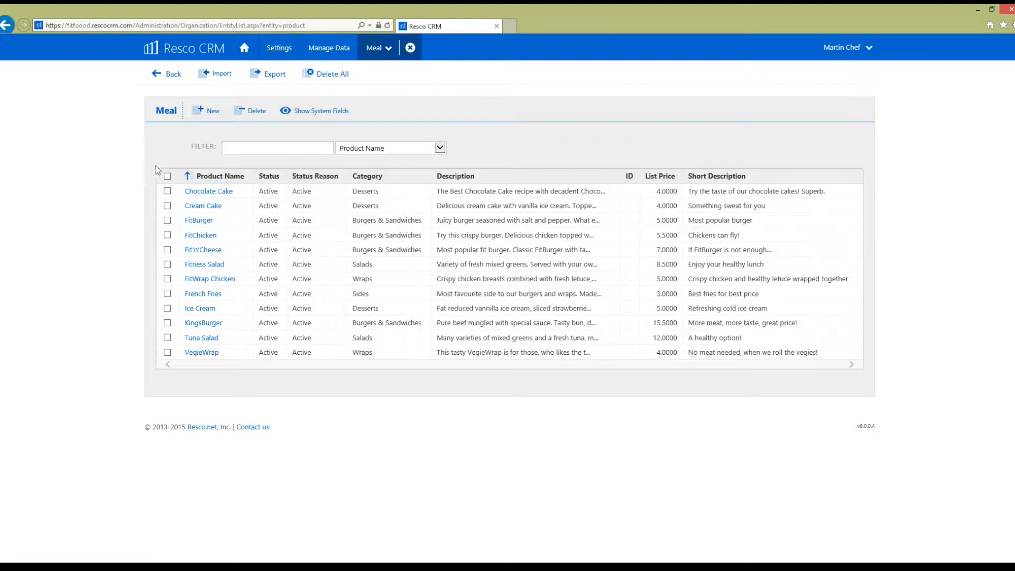
# Step: Remove the word "Superb." from the Chocolate Cake record's short description and save the record
pyautogui.click(198, 192)
pyautogui.click(343, 343)
pyautogui.press('Right')
pyautogui.press('Right')
pyautogui.press('Right')
pyautogui.press('Right')
pyautogui.press('Right')
pyautogui.press('Right')
pyautogui.press('Right')
pyautogui.press('Right')
pyautogui.press('Right')
pyautogui.press('Right')
pyautogui.press('Right')
pyautogui.press('Right')
pyautogui.press('Right')
pyautogui.press('Right')
pyautogui.press('Right')
pyautogui.press('Right')
pyautogui.press('Right')
pyautogui.press('Right')
pyautogui.press('Right')
pyautogui.press('Right')
pyautogui.press('BackSpace')
pyautogui.press('BackSpace')
pyautogui.press('BackSpace')
pyautogui.press('BackSpace')
pyautogui.press('BackSpace')
pyautogui.press('BackSpace')
pyautogui.press('BackSpace')
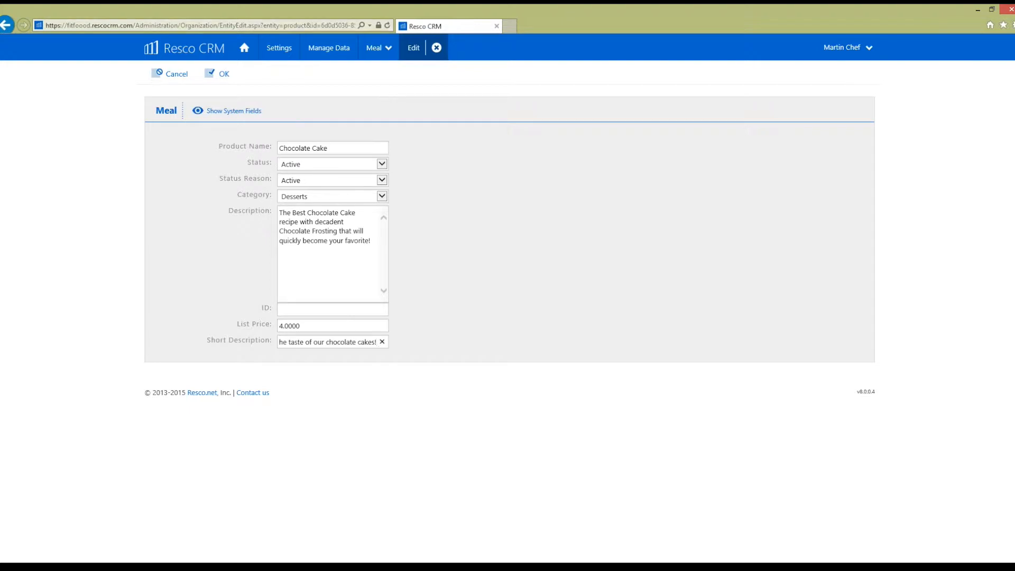
pyautogui.click(222, 75)
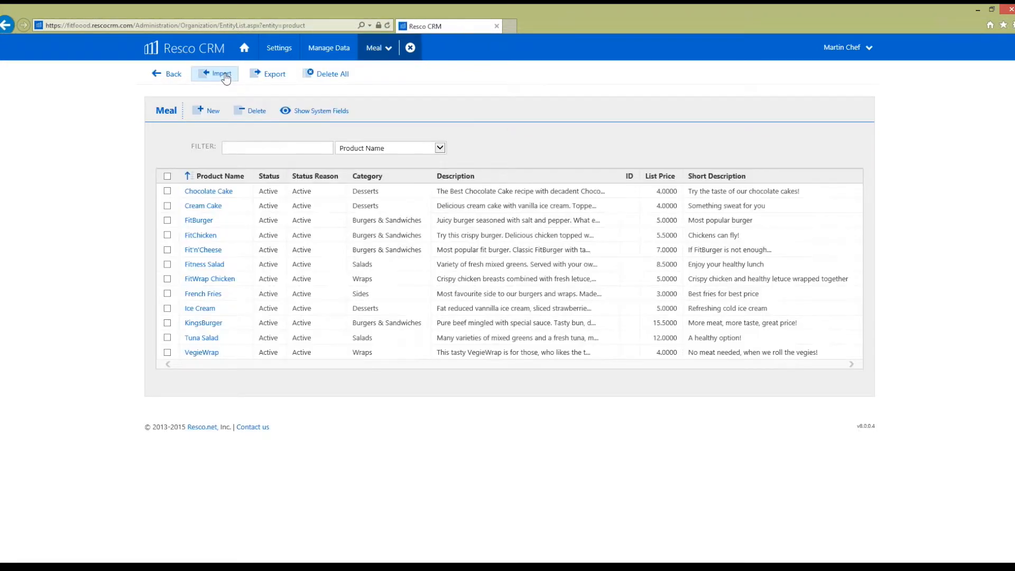
# Step: Delete the VegieWrap record from the Meal list and confirm the deletion
pyautogui.click(167, 352)
pyautogui.click(252, 114)
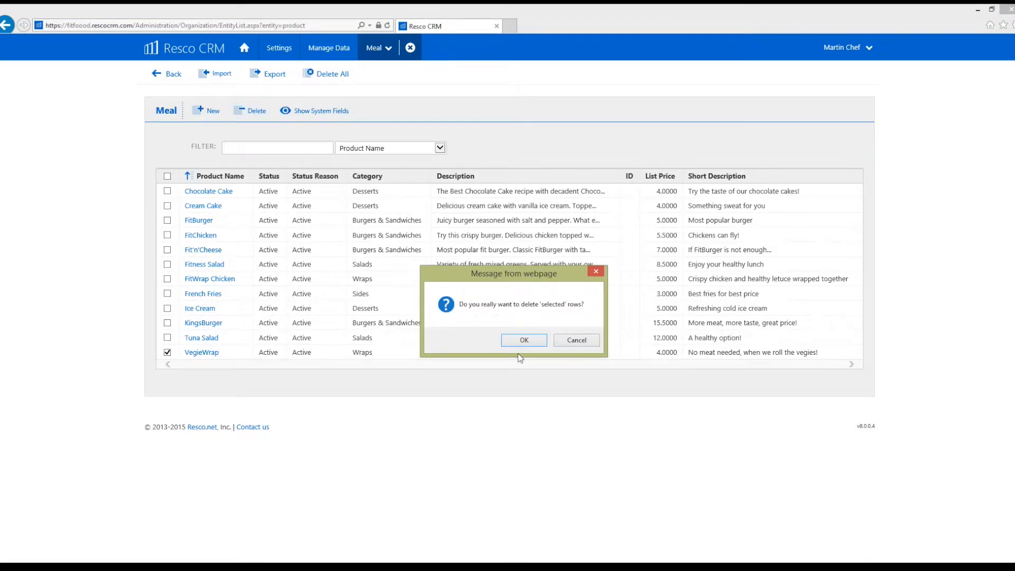
pyautogui.click(527, 342)
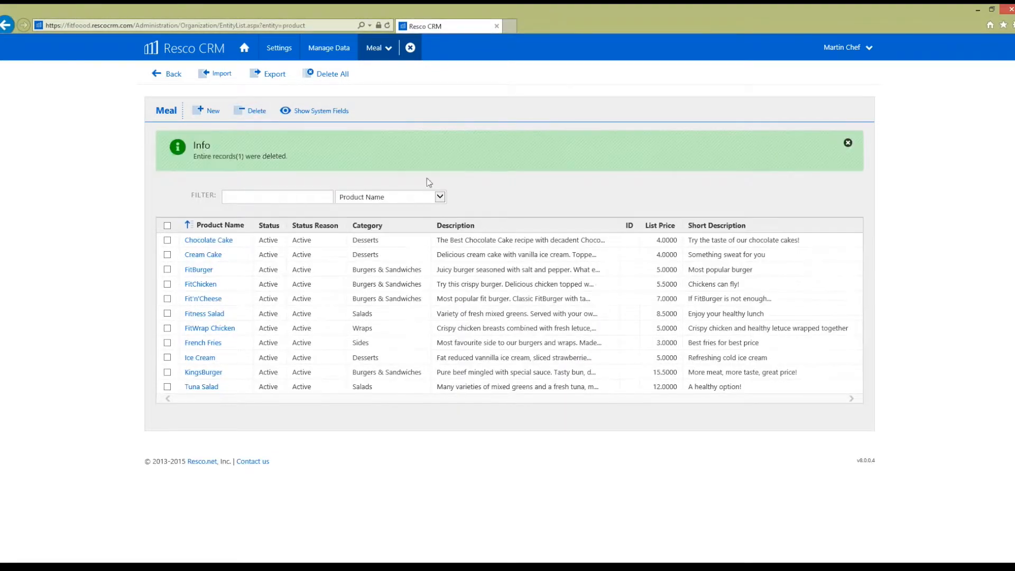
# Step: Start a new meal named "FitBeef Burger" with the description "TODO: write description"
pyautogui.click(211, 111)
pyautogui.click(365, 148)
pyautogui.write('FitBeef Burger')
pyautogui.click(334, 217)
pyautogui.write('TODO:')
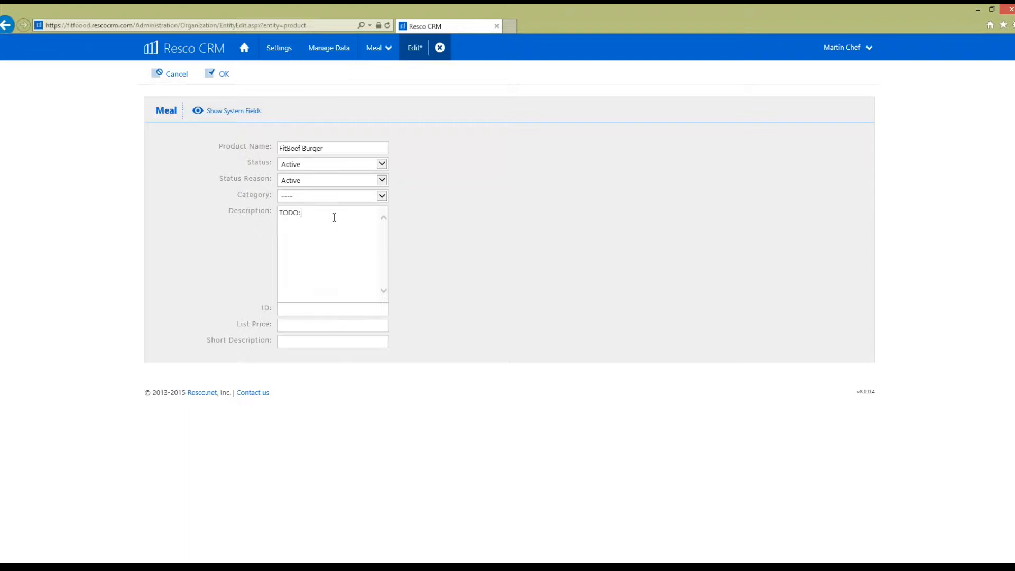
pyautogui.write('write descr')
pyautogui.write('qq')
pyautogui.press('BackSpace')
pyautogui.press('BackSpace')
# Step: Set the new meal's list price to 9 and its short description to "TODO: description", and save the record
pyautogui.press('Tab')
pyautogui.write('9')
pyautogui.press('Tab')
pyautogui.write('TODO:')
pyautogui.write(' description')
pyautogui.click(218, 74)
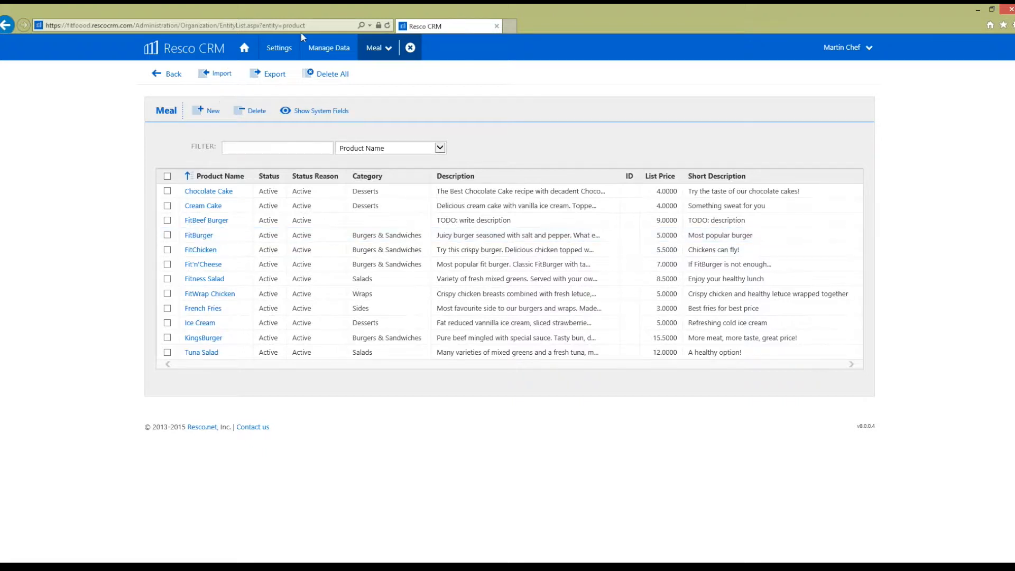
# Step: Leave the Meal records and return to the Settings overview
pyautogui.click(411, 47)
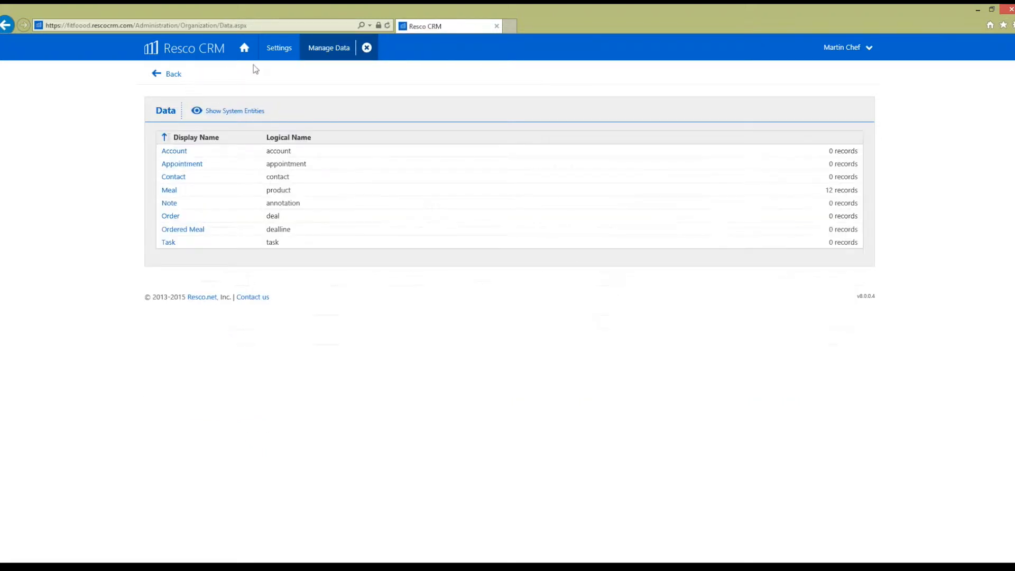
pyautogui.click(174, 75)
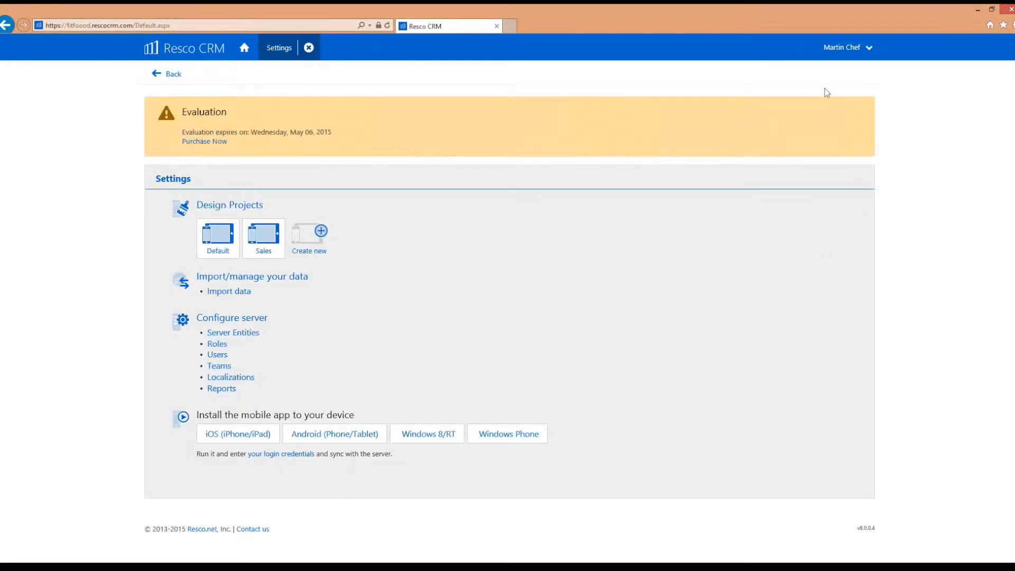
pyautogui.hotkey('alt', 'Tab')
pyautogui.hotkey('alt', 'Tab')
pyautogui.hotkey('alt', 'Tab')
pyautogui.hotkey('alt', 'Tab')
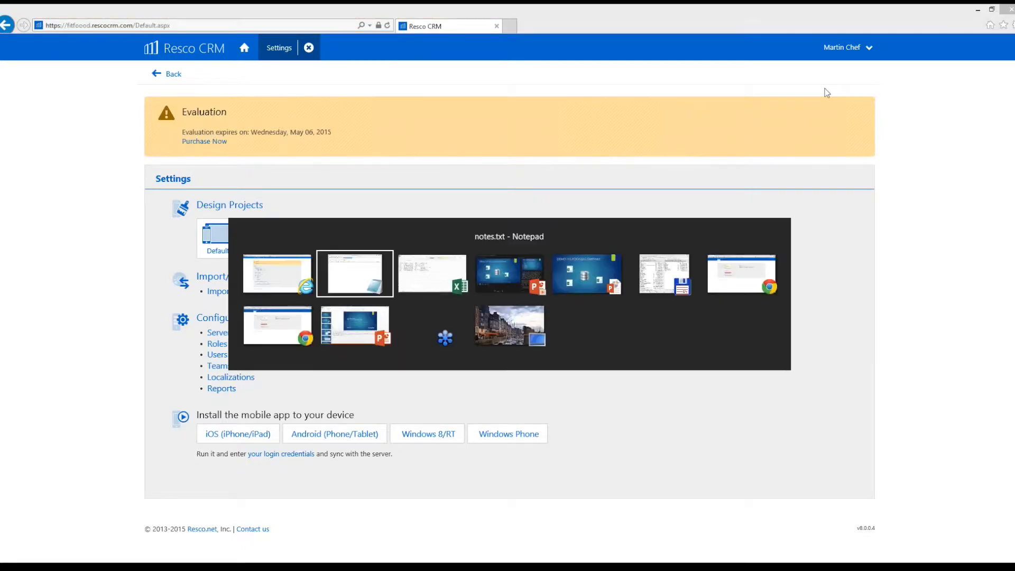
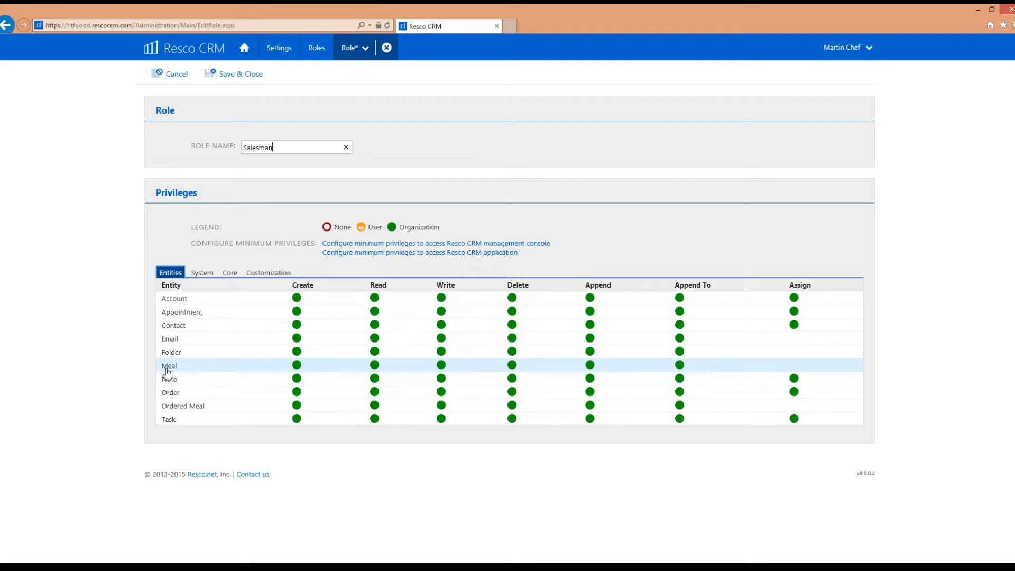
# Step: Remove the Create and Write privileges on the Meal entity from the Salesman role and save the role
pyautogui.click(297, 365)
pyautogui.click(442, 365)
pyautogui.click(238, 75)
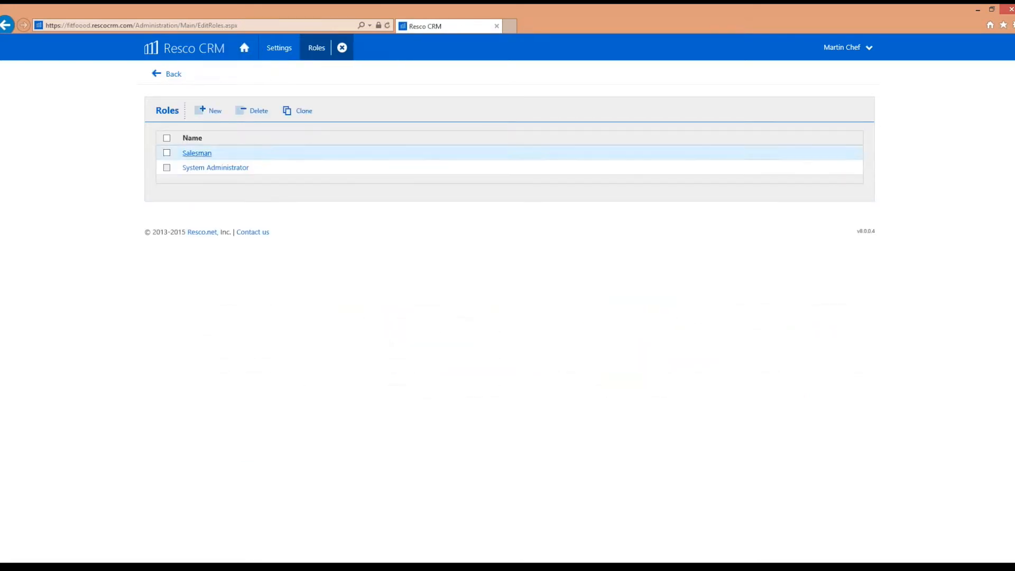
# Step: Create a role named "Marketing" with the Create, Write and Delete privileges on Meal set to None, and save it
pyautogui.click(210, 111)
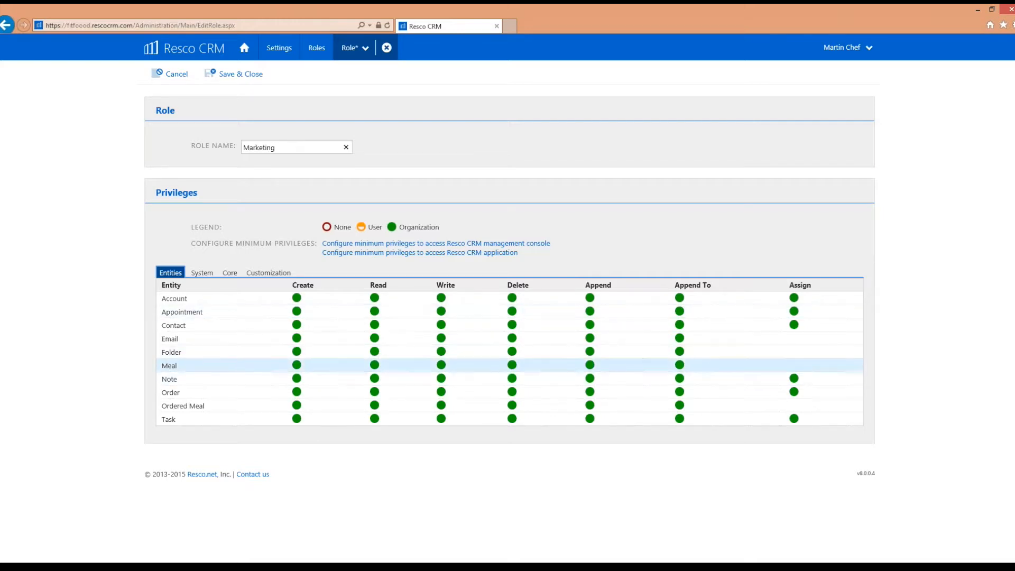
pyautogui.click(297, 366)
pyautogui.click(440, 366)
pyautogui.click(512, 365)
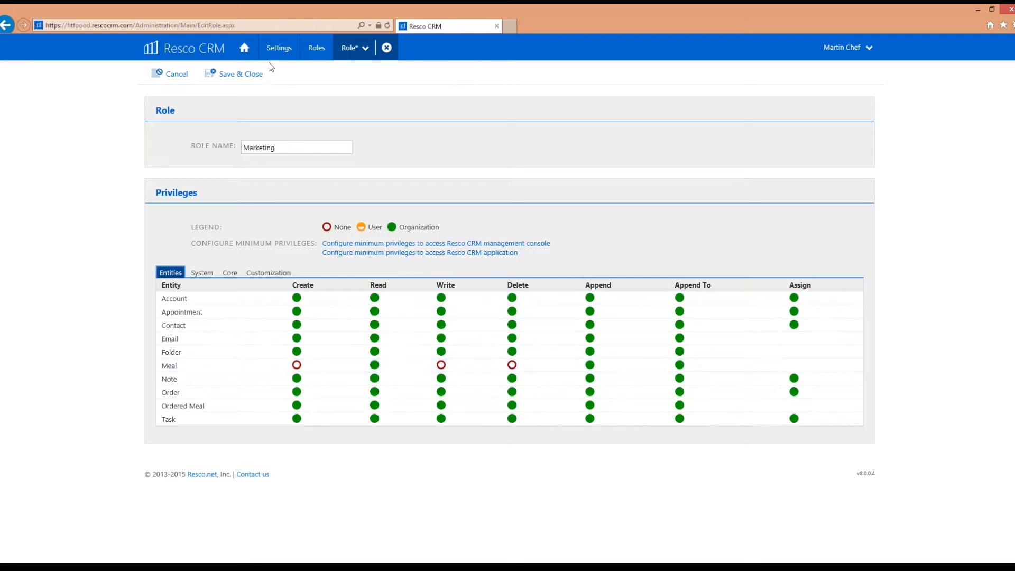
pyautogui.click(237, 79)
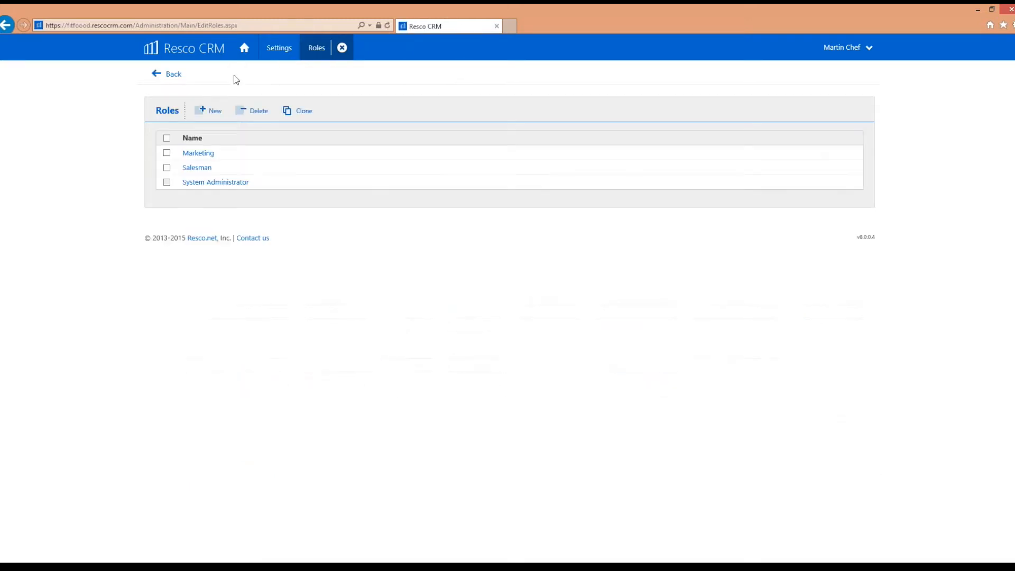
# Step: Start a new user from the settings' Users list and assign the Marketing role to it
pyautogui.click(165, 76)
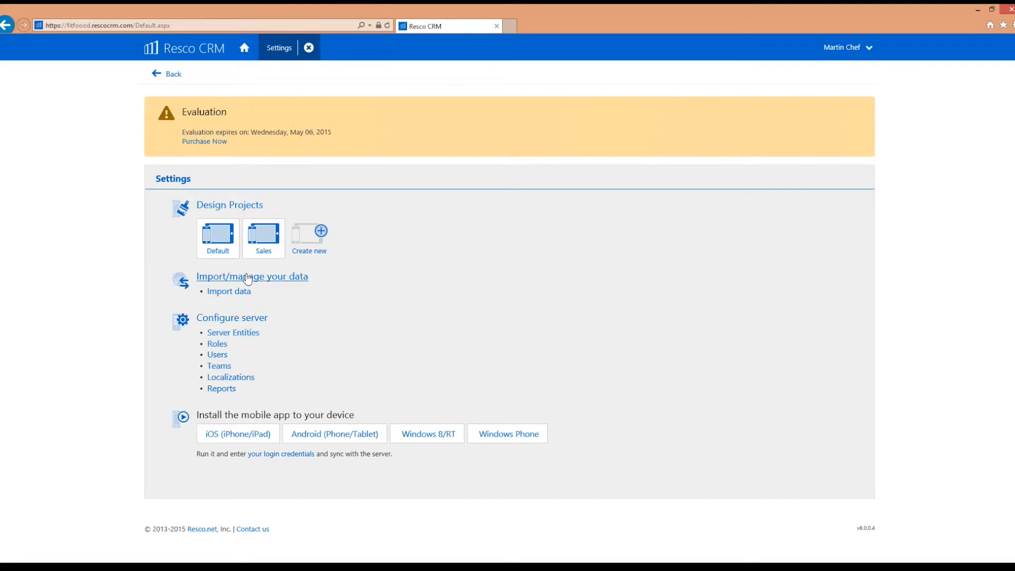
pyautogui.click(218, 355)
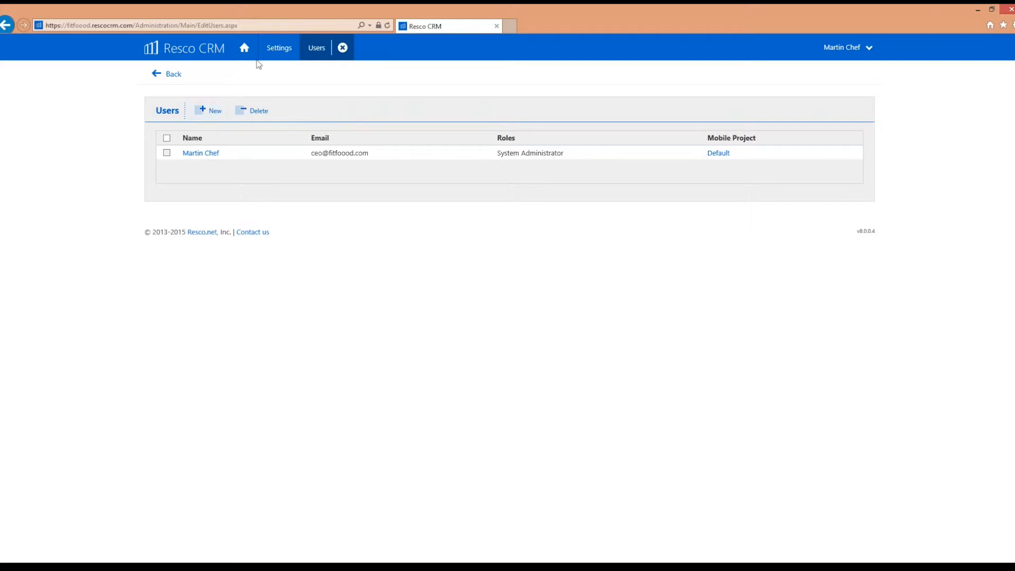
pyautogui.click(211, 113)
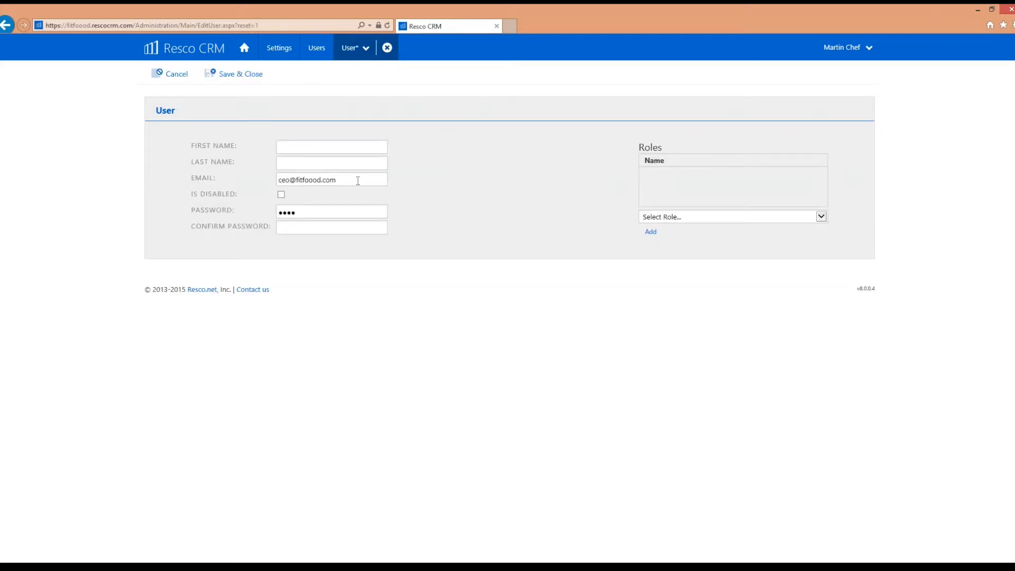
pyautogui.moveTo(363, 178); pyautogui.dragTo(278, 180)
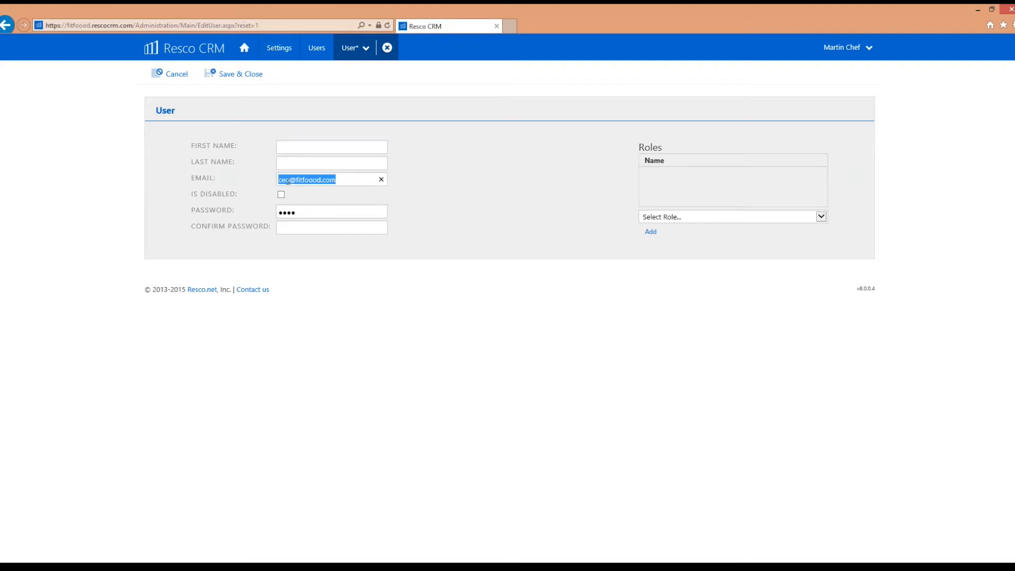
pyautogui.click(309, 228)
pyautogui.click(697, 217)
pyautogui.click(667, 225)
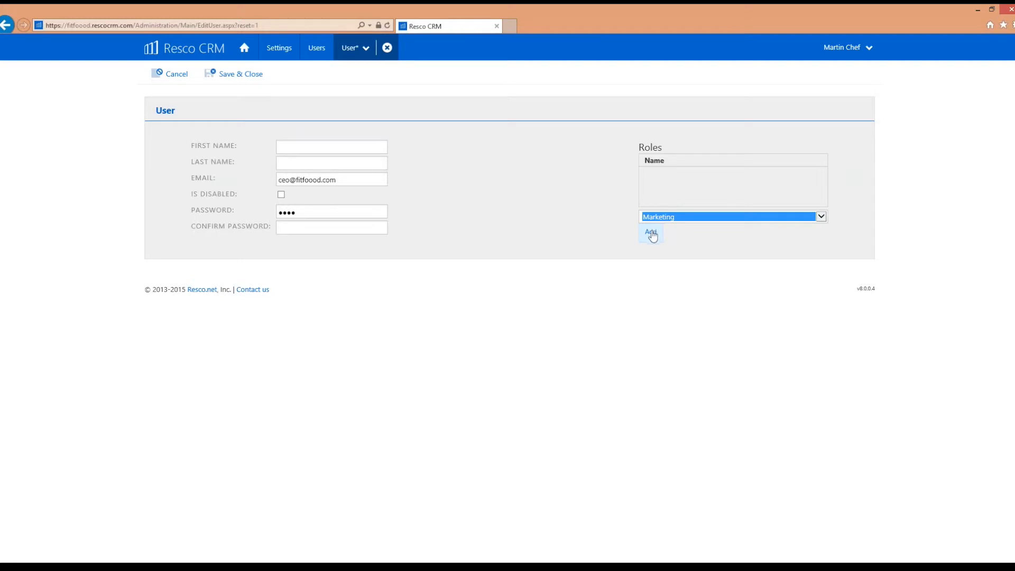
pyautogui.click(650, 233)
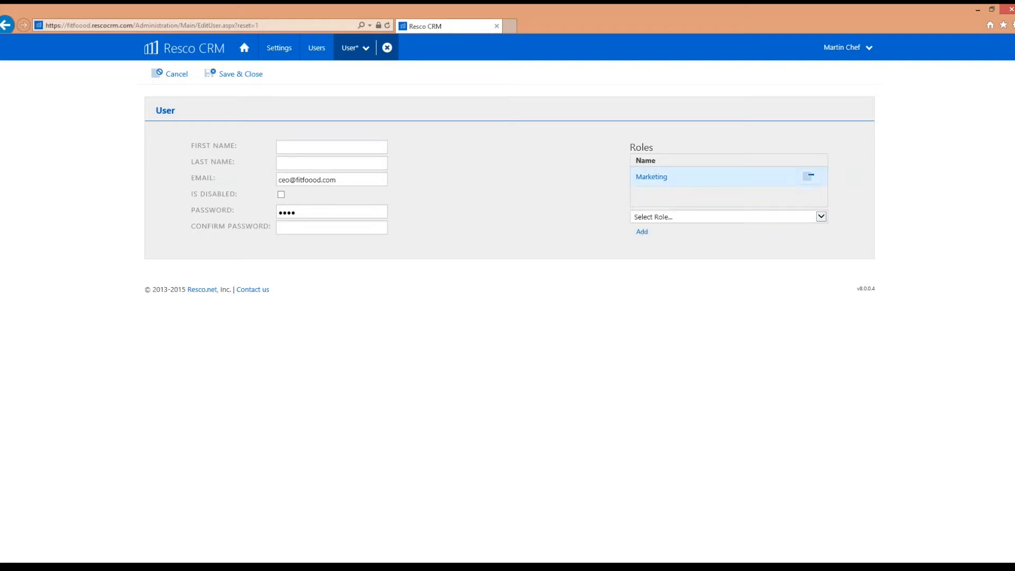
# Step: Remove the Marketing role from the new user and discard the unsaved user record
pyautogui.click(807, 176)
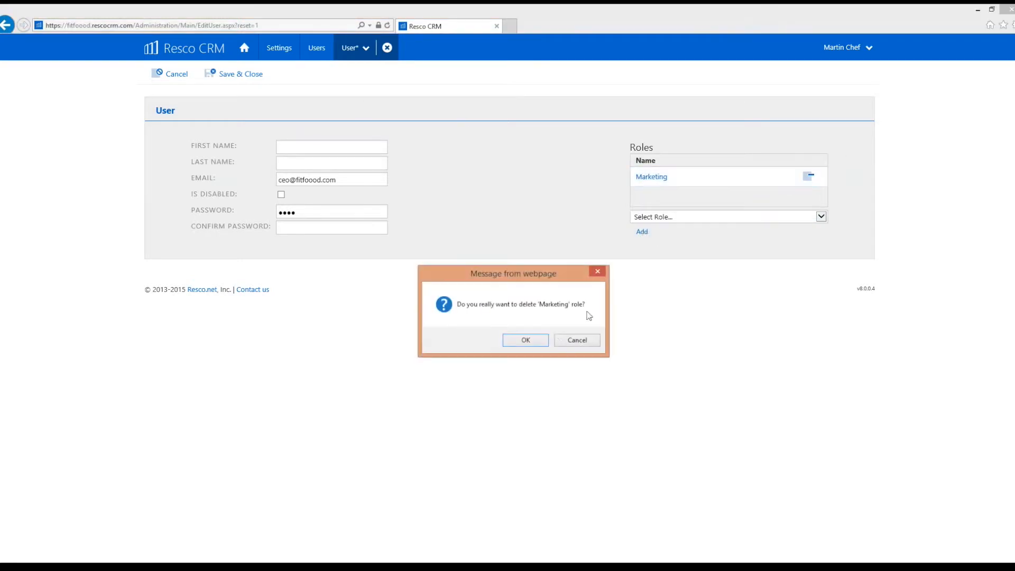
pyautogui.click(531, 341)
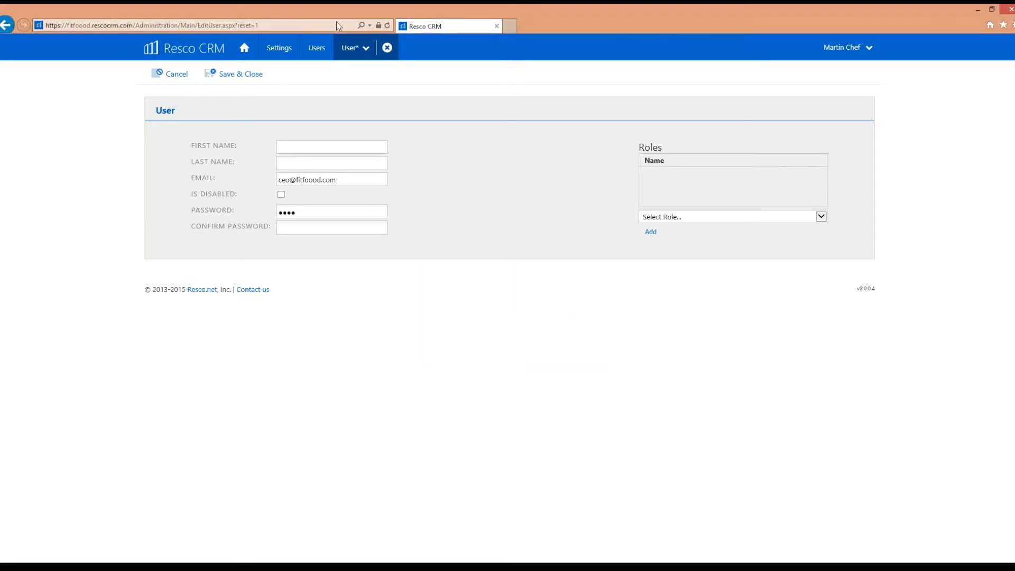
pyautogui.click(389, 52)
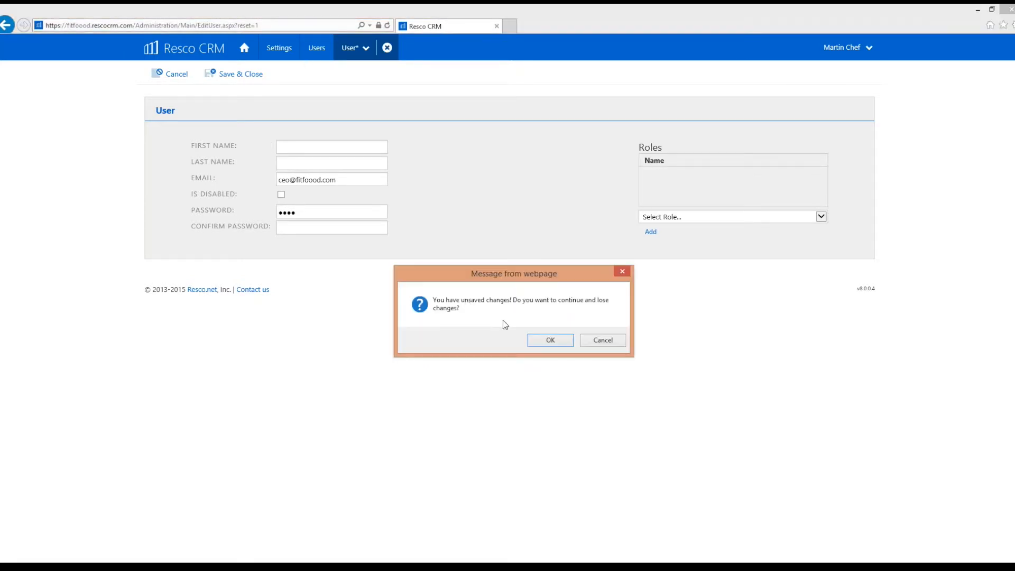
pyautogui.click(544, 341)
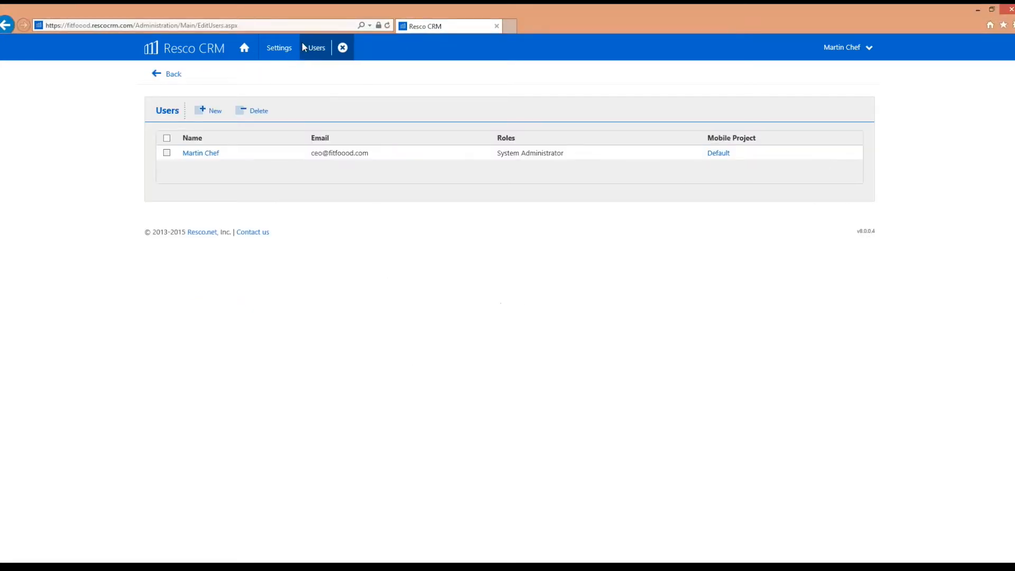
# Step: Show the system entities in the organization's data management overview and open the User records
pyautogui.click(343, 48)
pyautogui.click(246, 281)
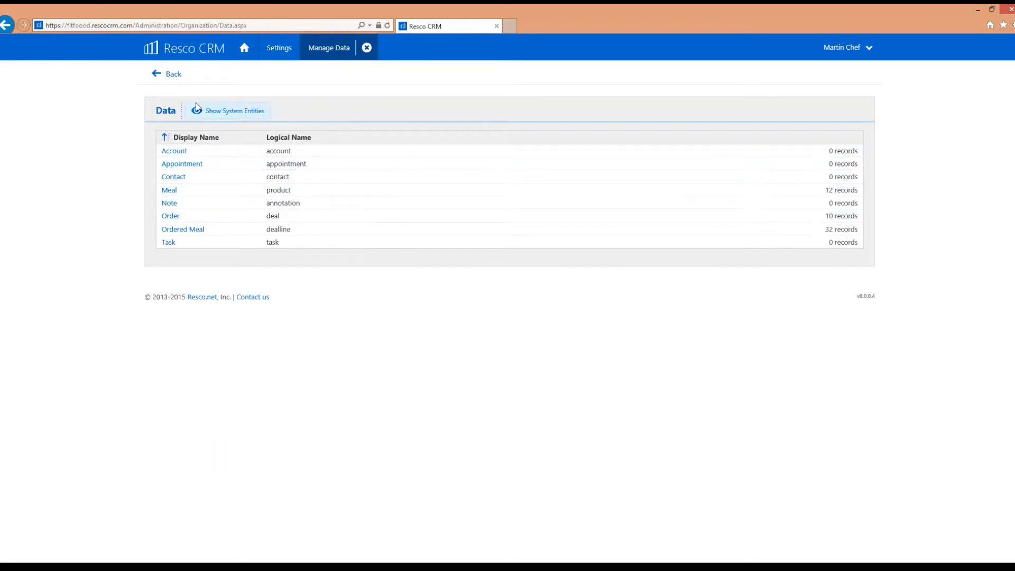
pyautogui.click(242, 115)
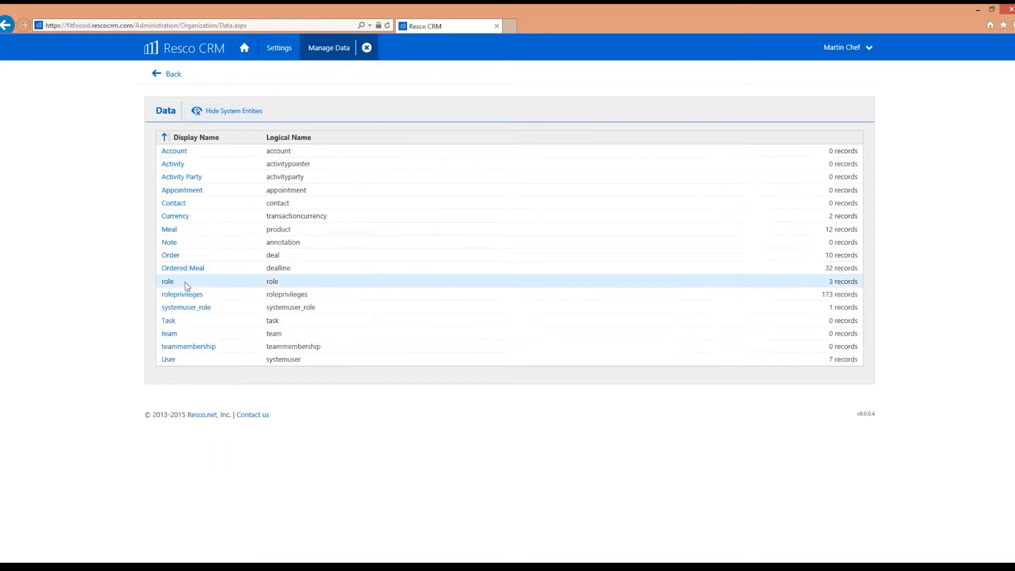
pyautogui.click(169, 360)
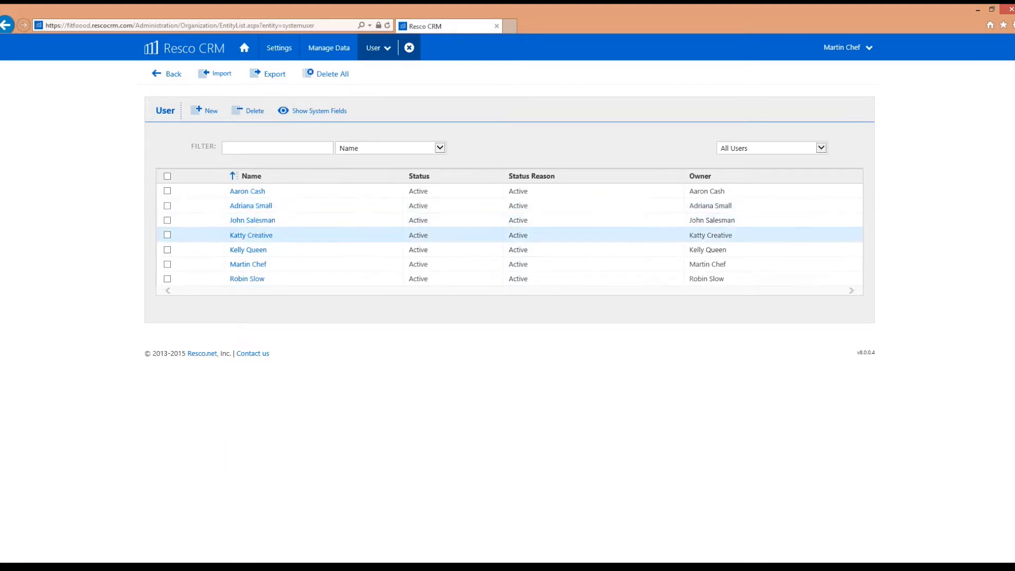
# Step: Go to the systemuser_role records and choose fitfood-employees.csv as the file to import
pyautogui.click(174, 75)
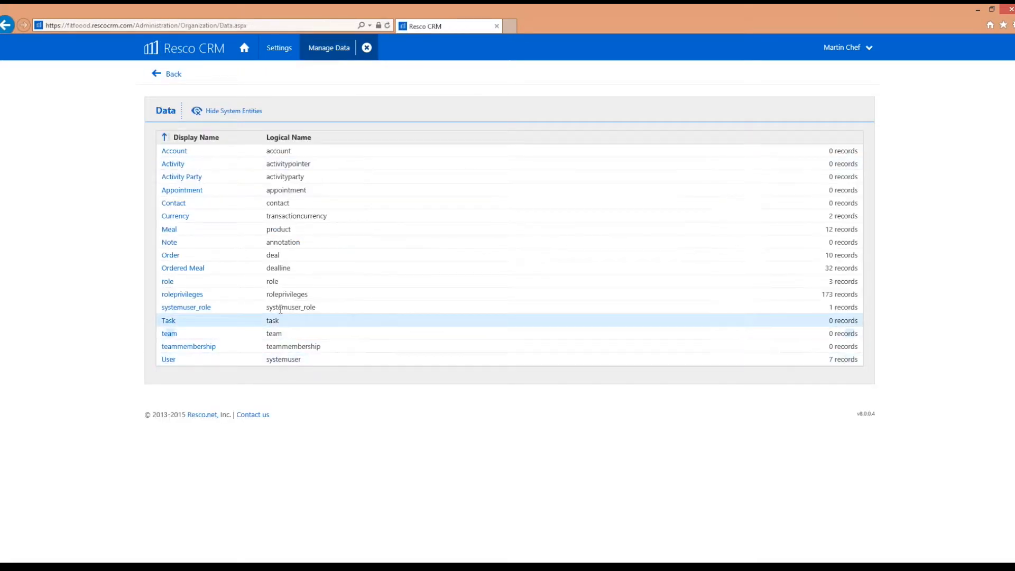
pyautogui.click(194, 309)
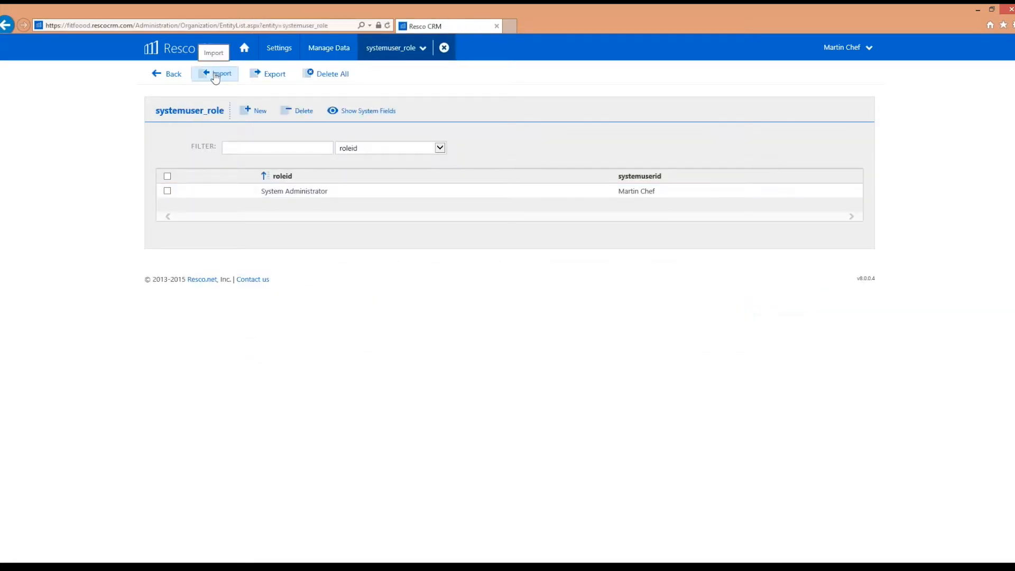
pyautogui.click(215, 76)
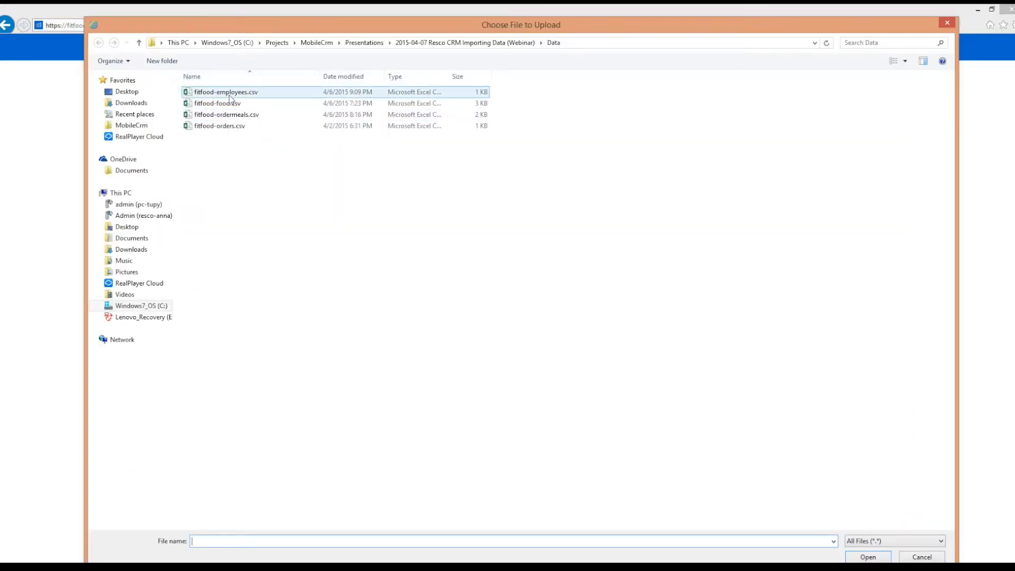
pyautogui.doubleClick(230, 93)
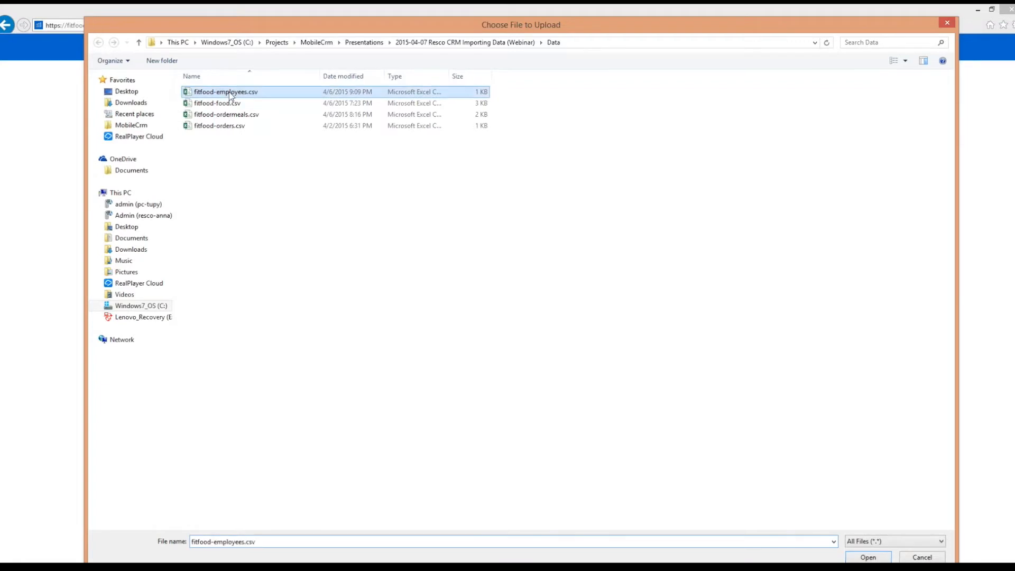
# Step: Map the CSV's Name column to systemuserid and its position column to roleid
pyautogui.click(222, 230)
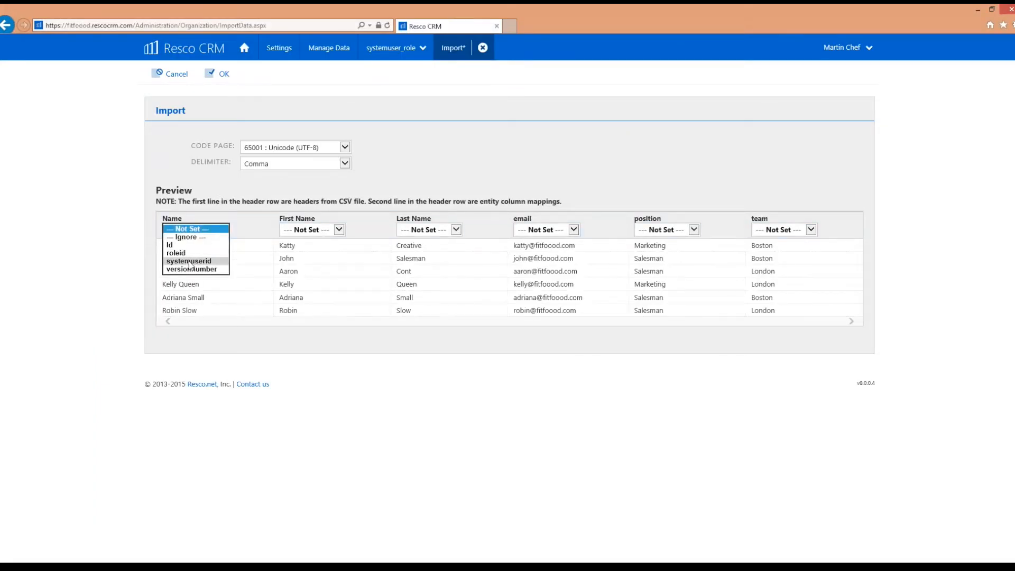
pyautogui.click(190, 262)
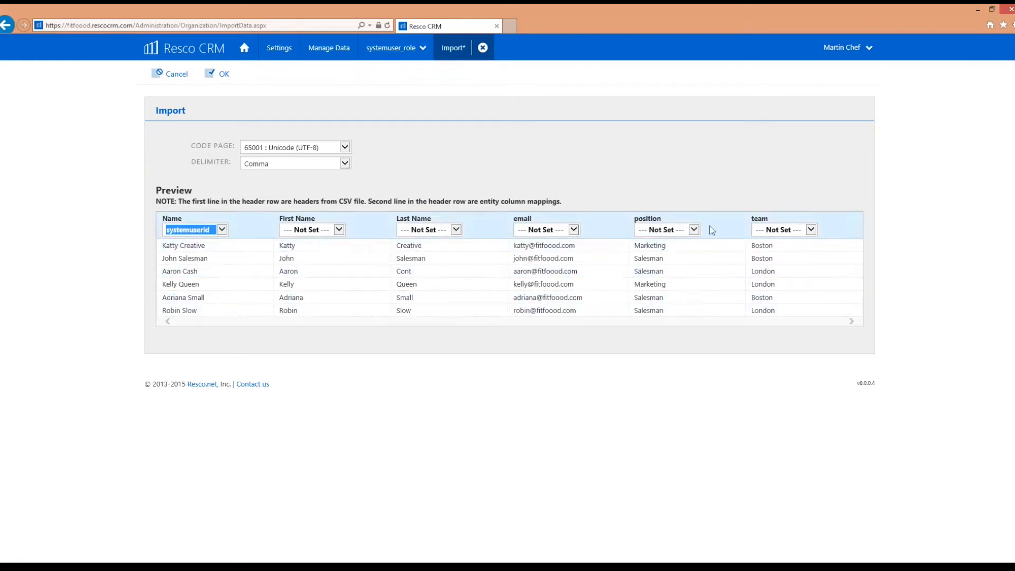
pyautogui.click(663, 233)
pyautogui.click(657, 253)
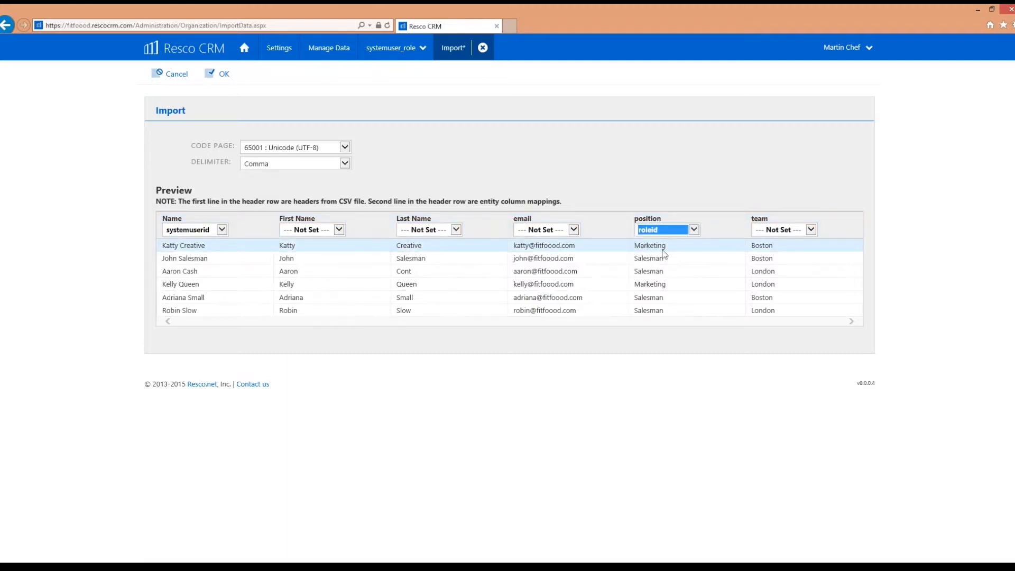
# Step: Set all unmapped CSV columns to Ignore and run the systemuser_role import
pyautogui.click(225, 74)
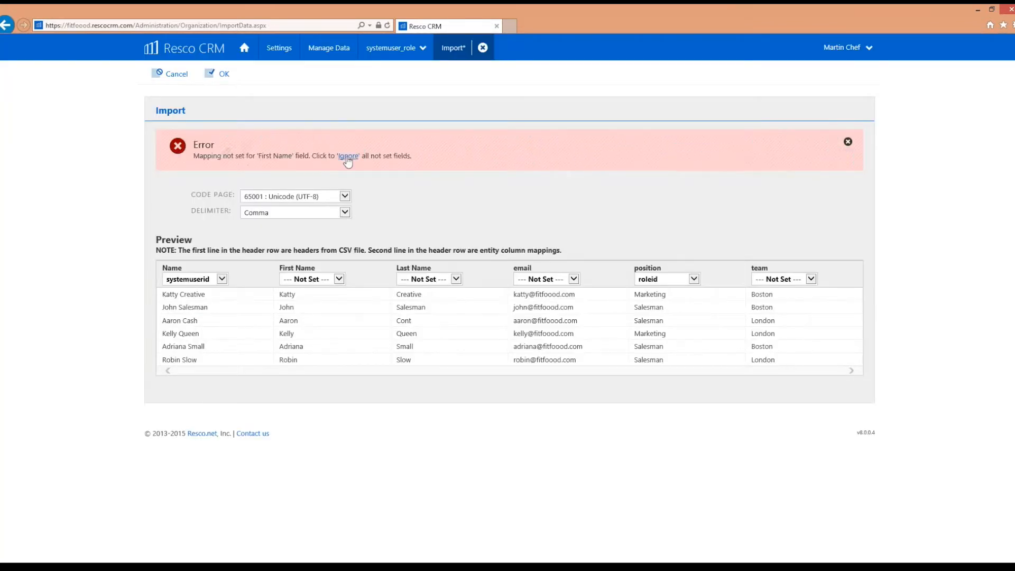
pyautogui.click(348, 156)
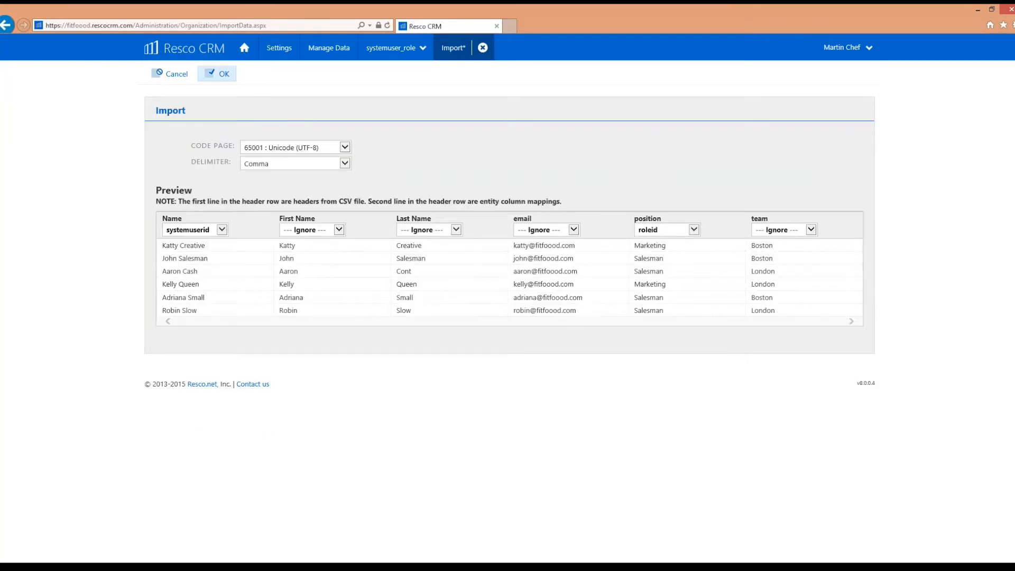
pyautogui.click(224, 74)
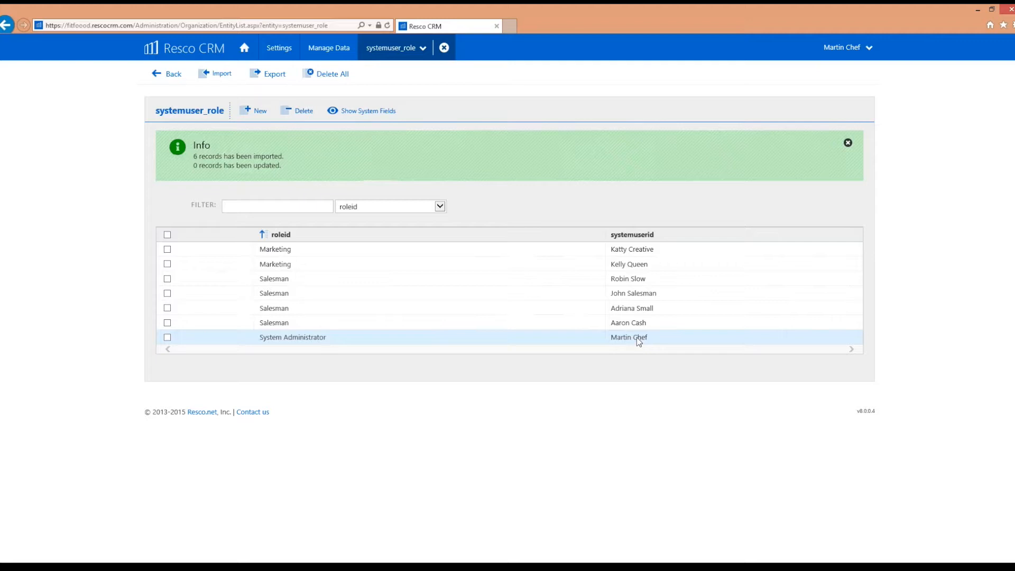
# Step: Review the users' roles and mobile project assignments in the server configuration, and return to the settings overview
pyautogui.click(285, 55)
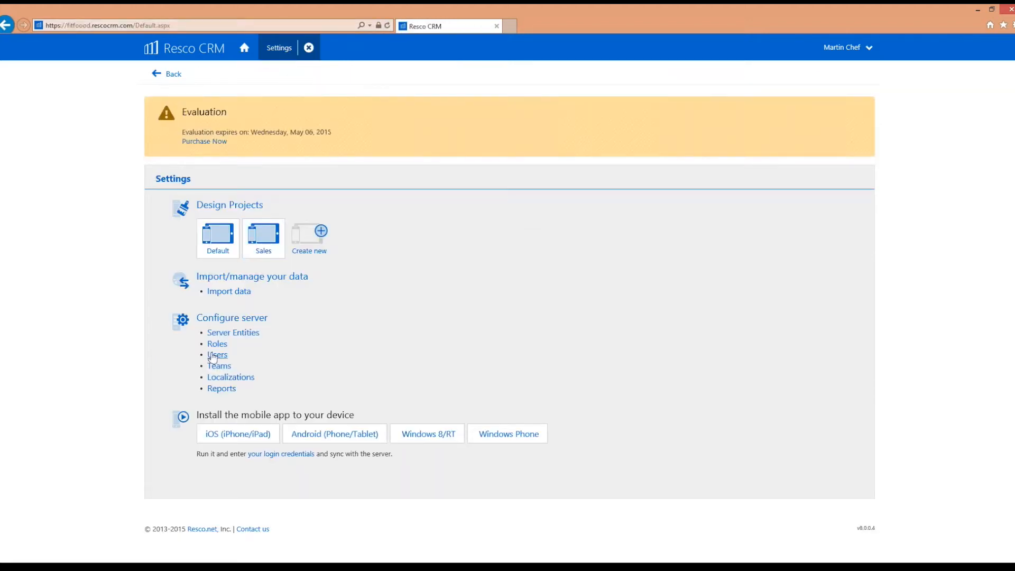
pyautogui.click(217, 354)
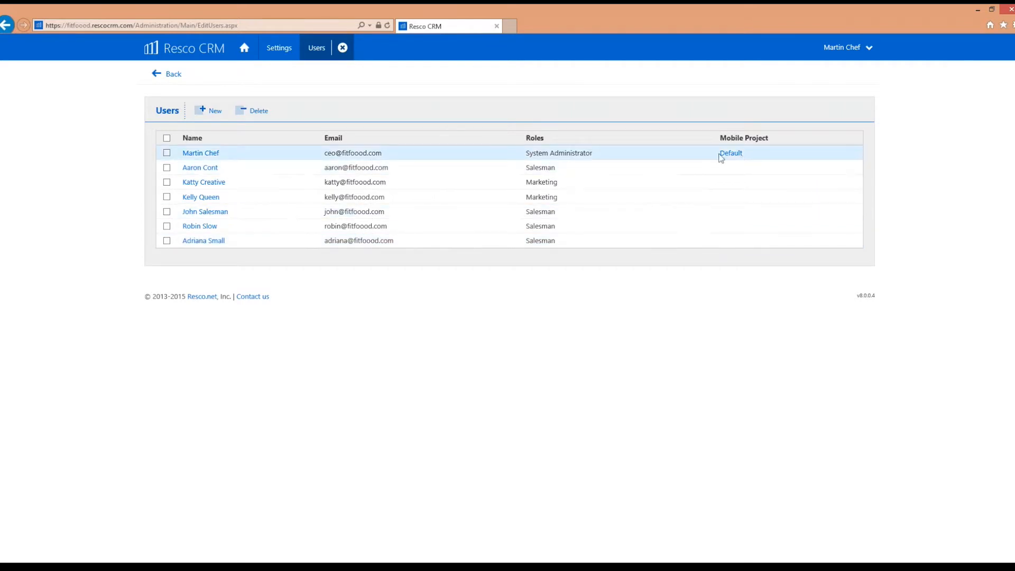
pyautogui.click(178, 79)
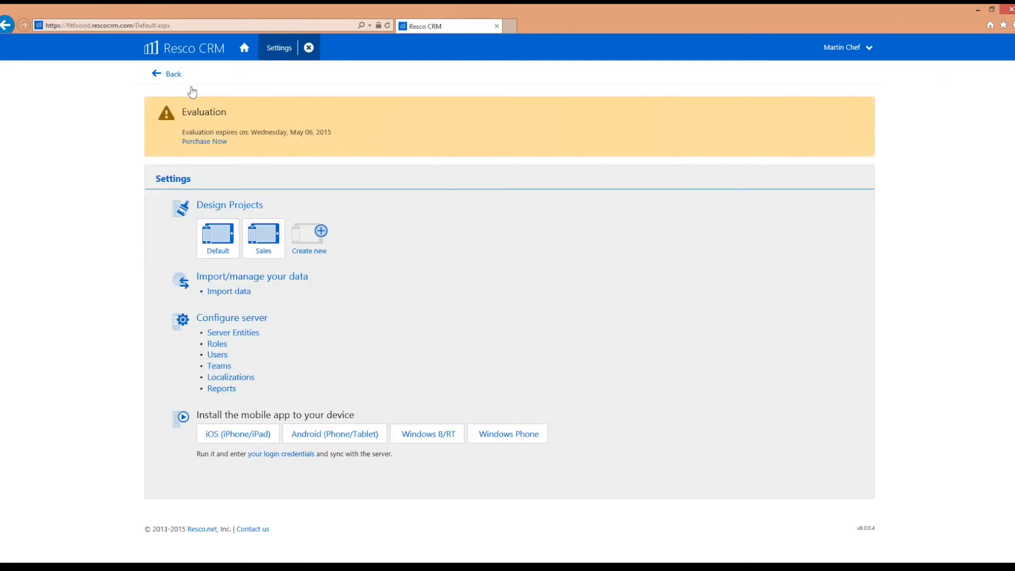
# Step: Make the Default project available for the Marketing and Salesman roles, and save and publish the change
pyautogui.click(218, 240)
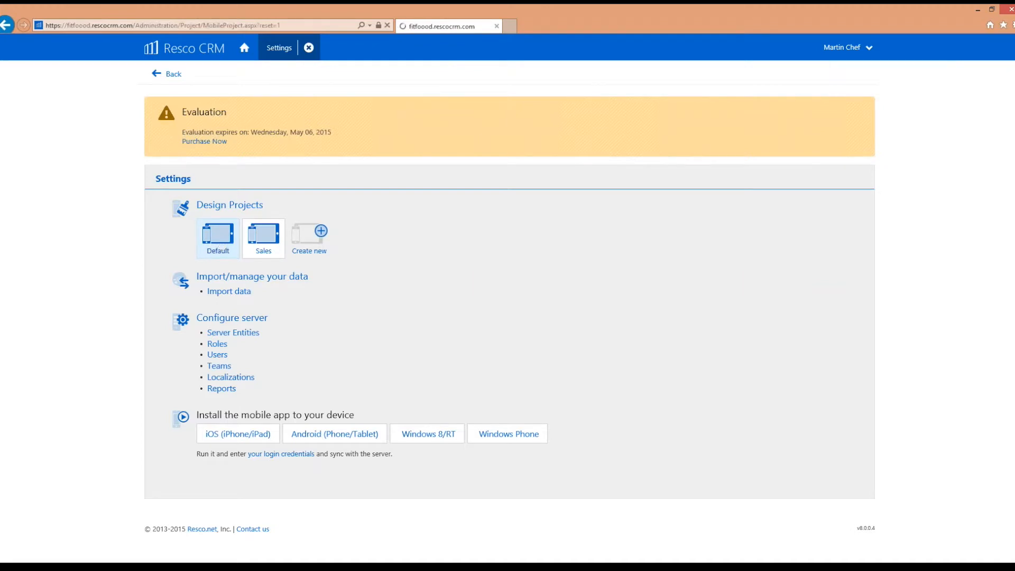
pyautogui.click(631, 328)
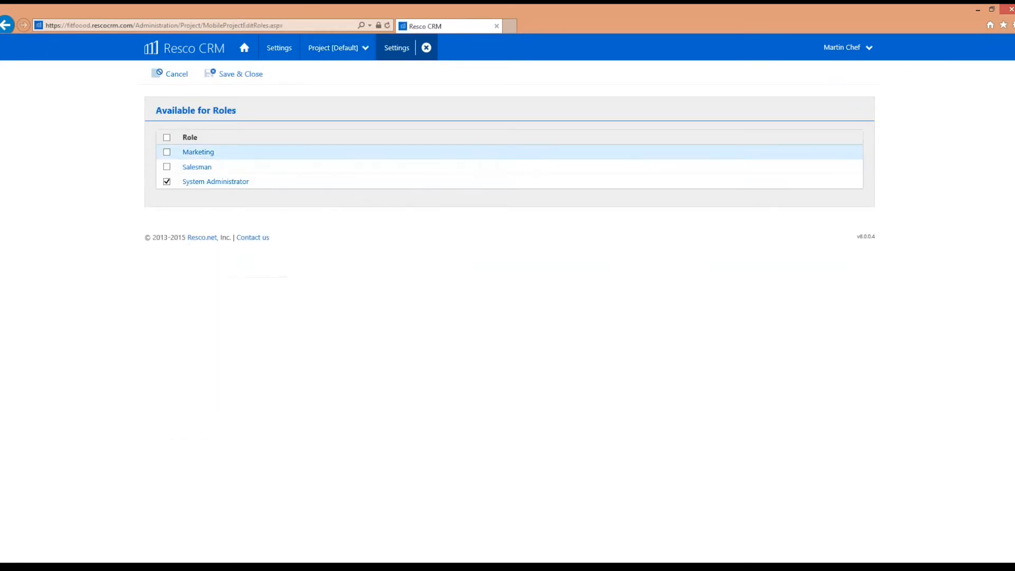
pyautogui.click(167, 167)
pyautogui.click(239, 74)
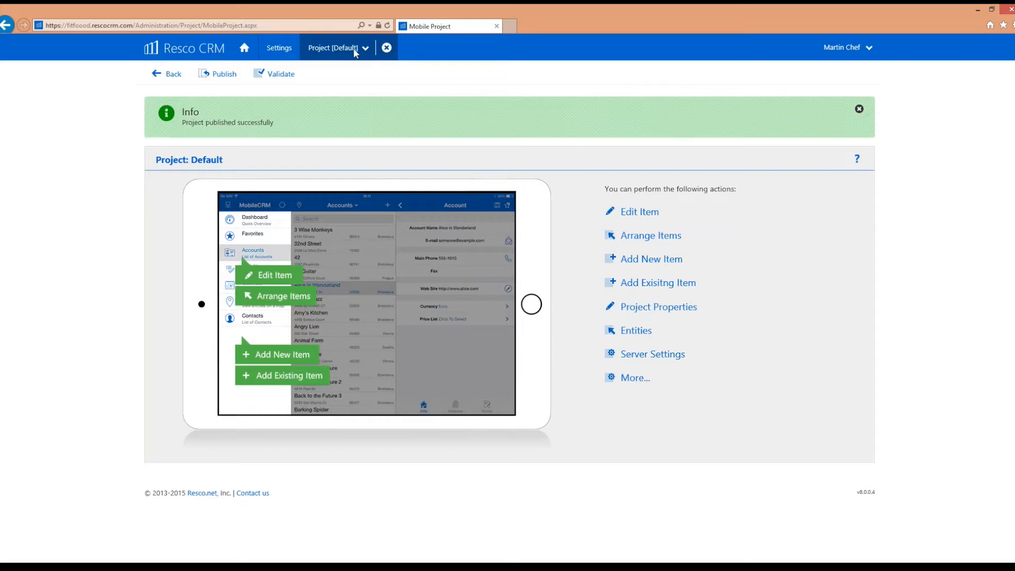
# Step: Check which mobile project each user is assigned in the users list
pyautogui.click(280, 50)
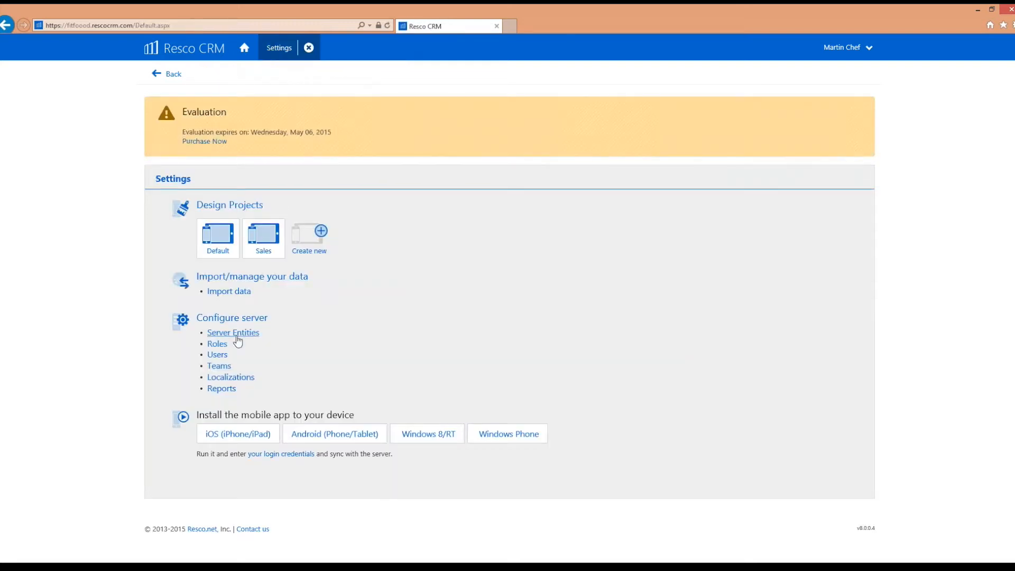
pyautogui.click(218, 355)
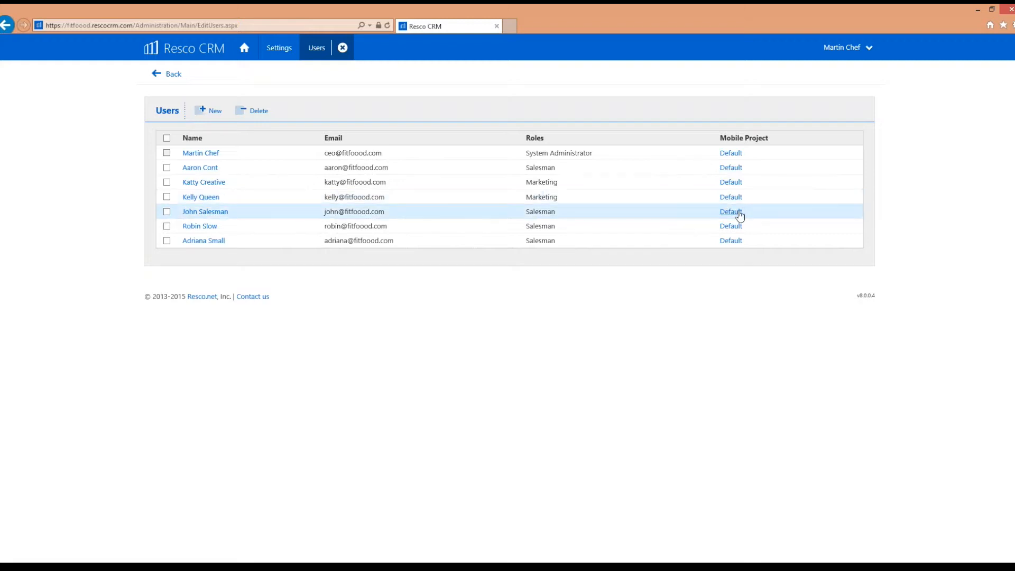
# Step: Switch from the browser to the AirServer window that mirrors the iPad's RescoCRM app
pyautogui.hotkey('alt', 'Tab')
pyautogui.hotkey('alt', 'Tab')
pyautogui.hotkey('alt', 'Tab')
pyautogui.hotkey('alt', 'Tab')
pyautogui.hotkey('alt', 'Tab')
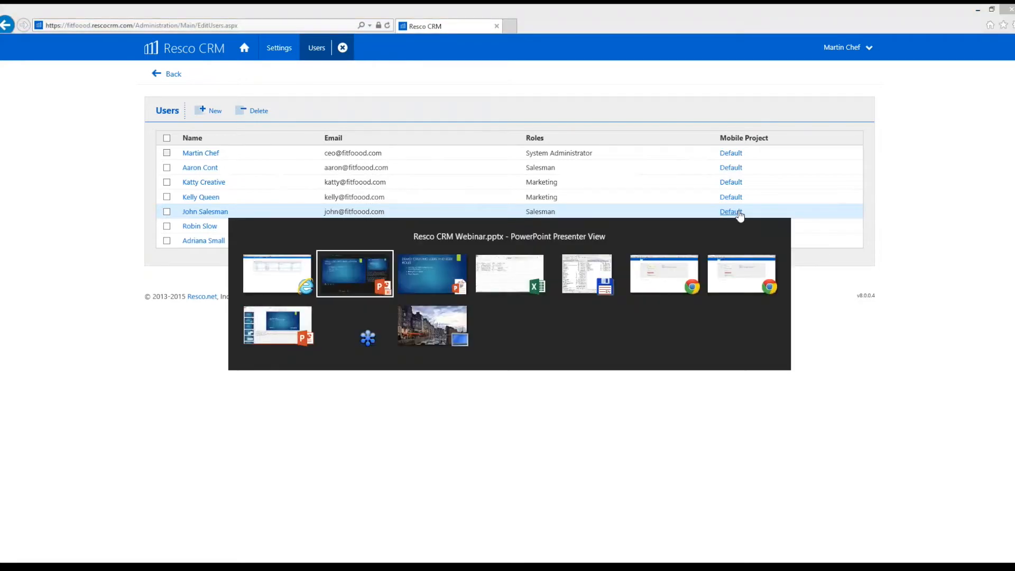
pyautogui.hotkey('alt', 'Tab')
pyautogui.hotkey('alt', 'Tab')
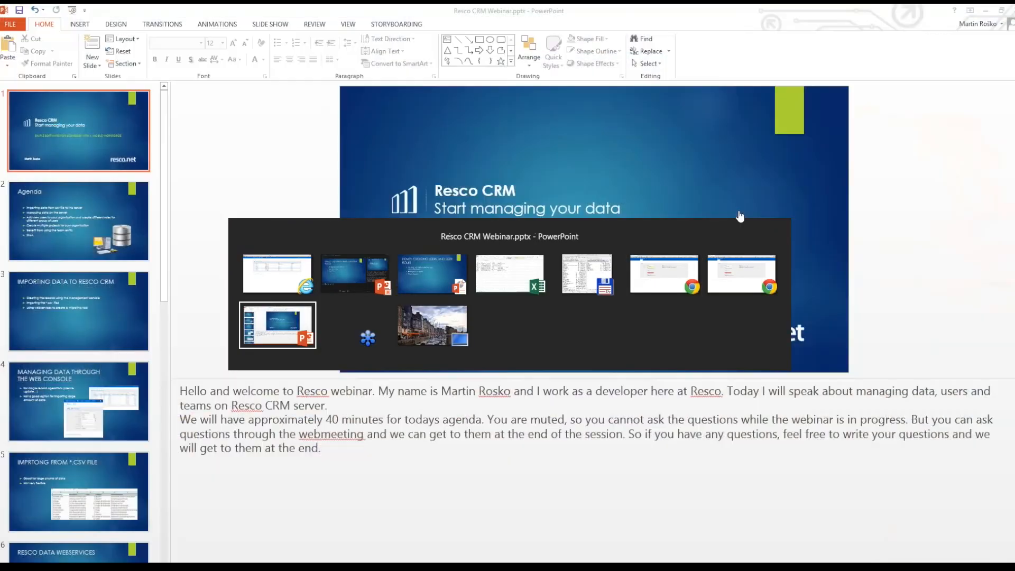
pyautogui.hotkey('alt', 'Tab')
pyautogui.hotkey('alt', 'Tab')
pyautogui.hotkey('alt', 'Tab')
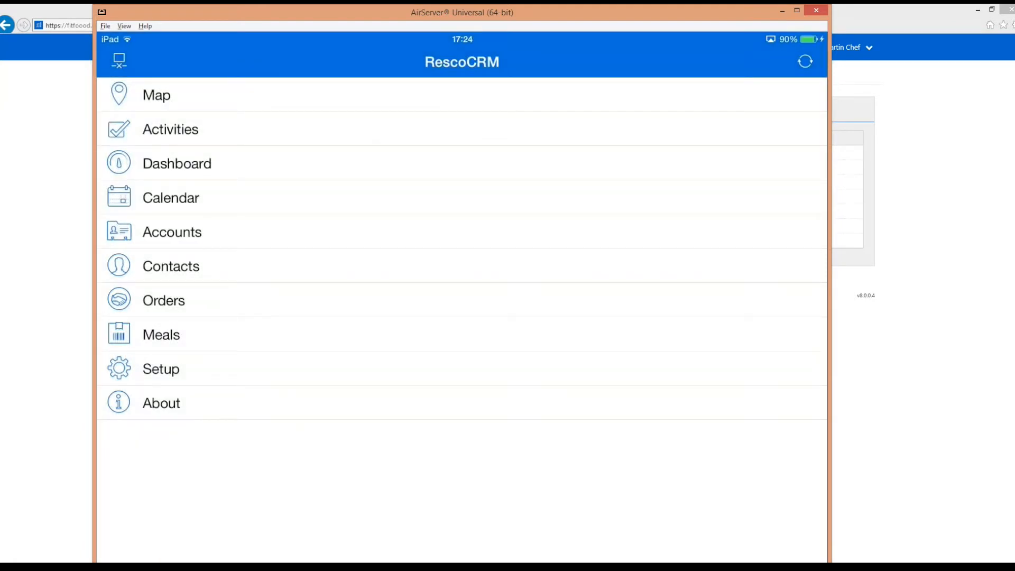
# Step: Open the Meals list on the mirrored iPad, view the Chocolate Cake record enlarged, and return to the browser
pyautogui.click(161, 334)
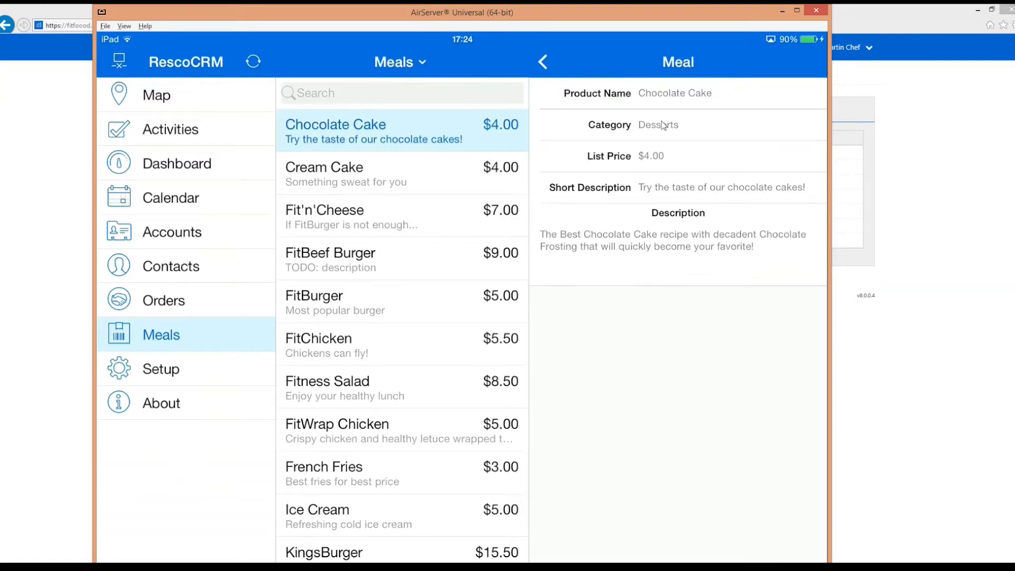
pyautogui.doubleClick(667, 182)
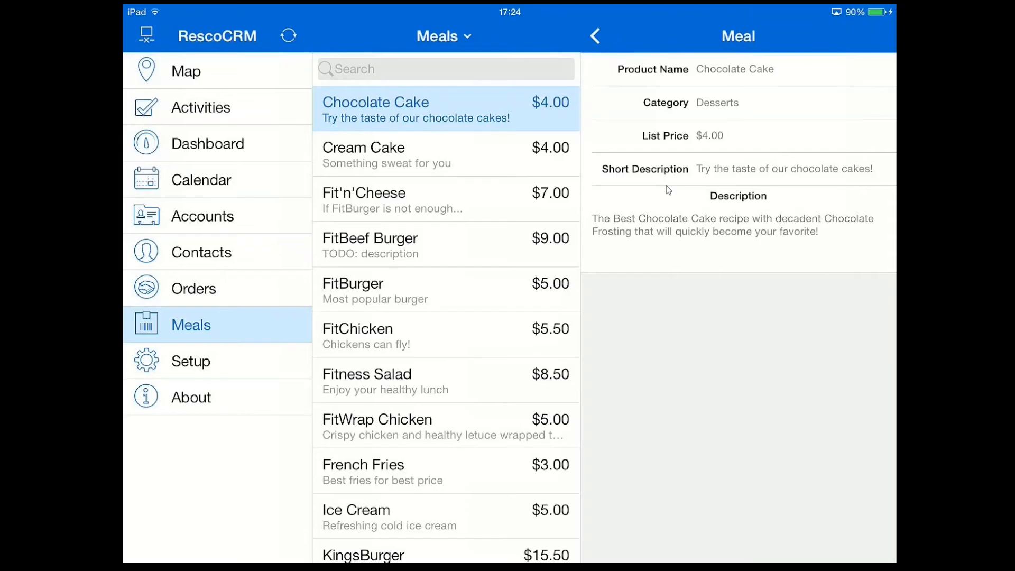
pyautogui.doubleClick(685, 10)
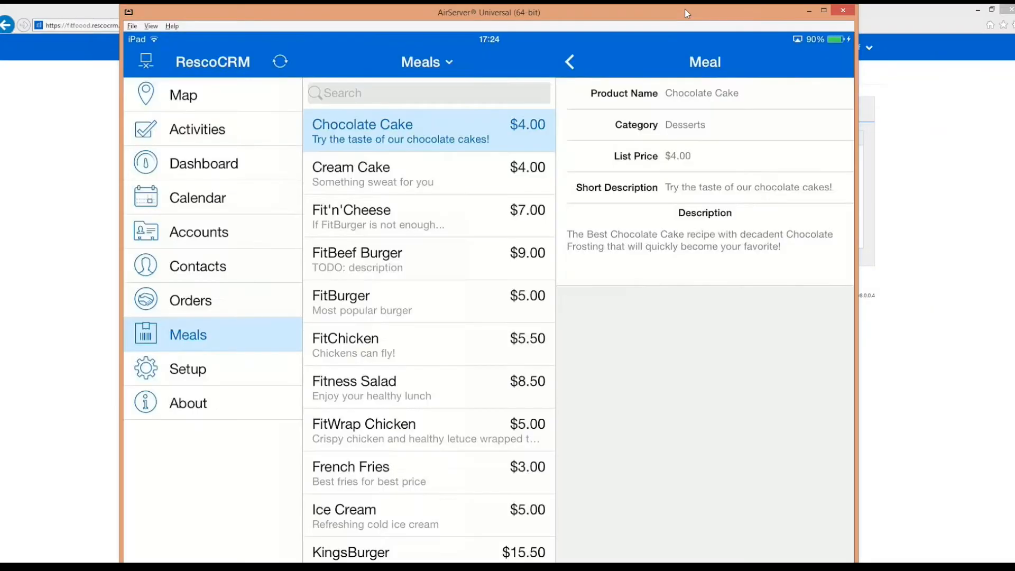
pyautogui.click(913, 6)
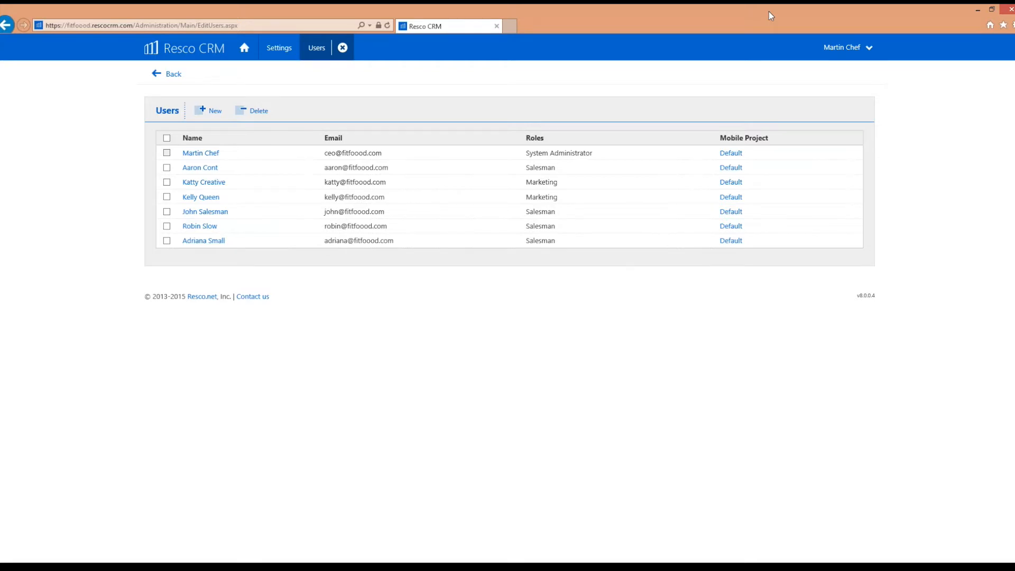
pyautogui.hotkey('alt', 'Tab')
pyautogui.hotkey('alt', 'Tab')
# Step: Remove the Marketing role from the roles the Default project is available for, and save the change
pyautogui.click(278, 48)
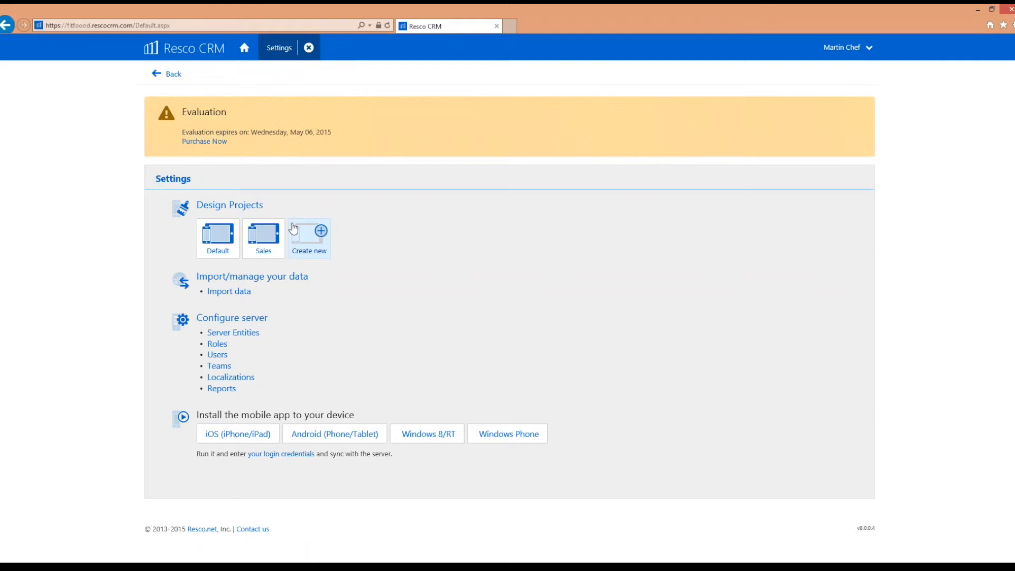
pyautogui.click(221, 239)
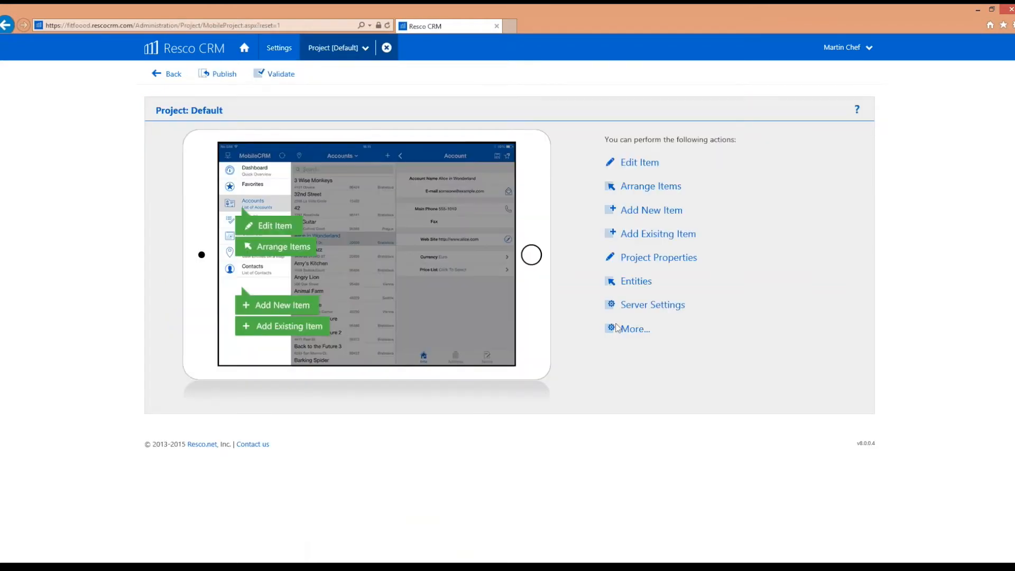
pyautogui.click(617, 328)
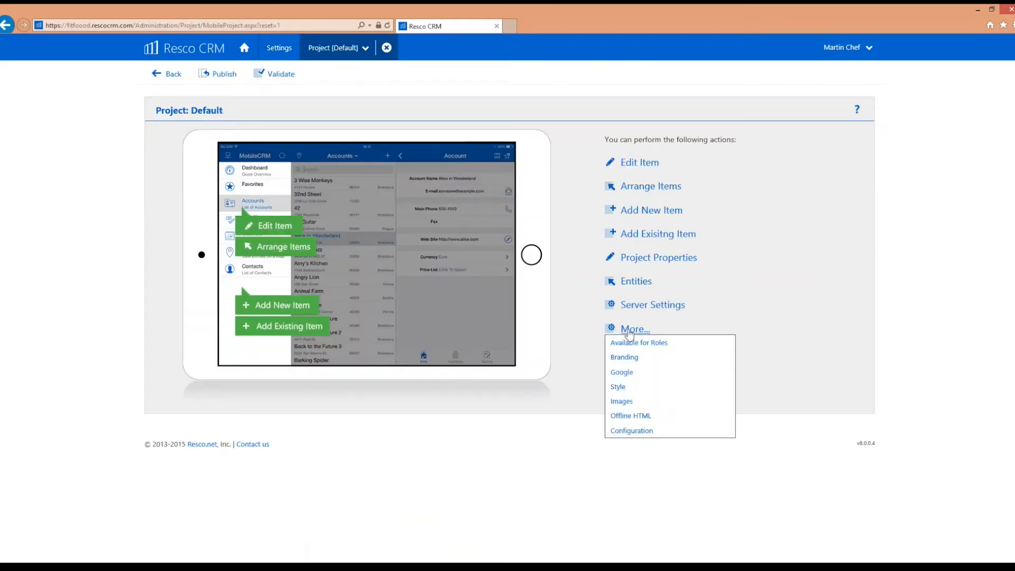
pyautogui.click(619, 343)
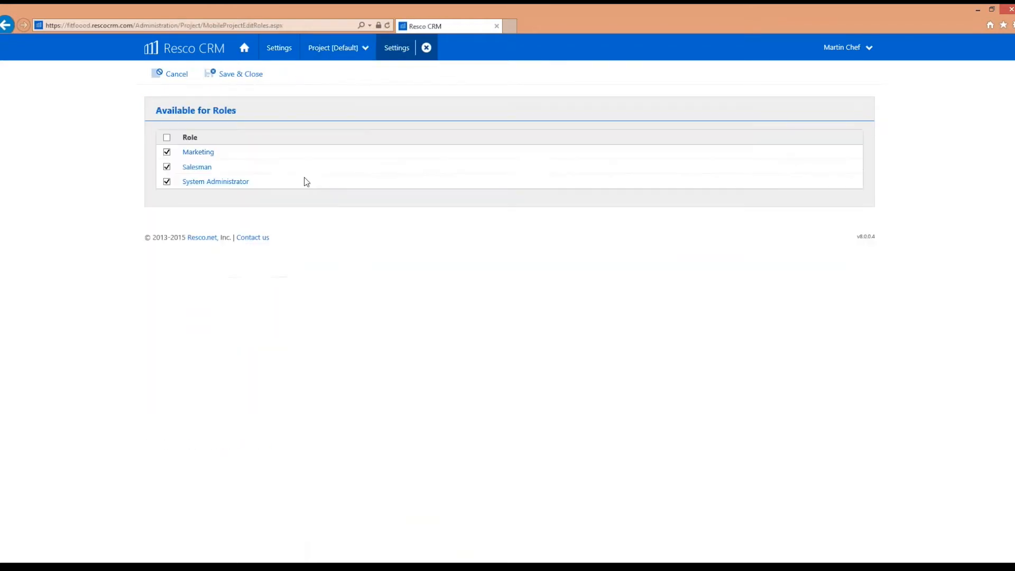
pyautogui.click(166, 152)
pyautogui.click(227, 76)
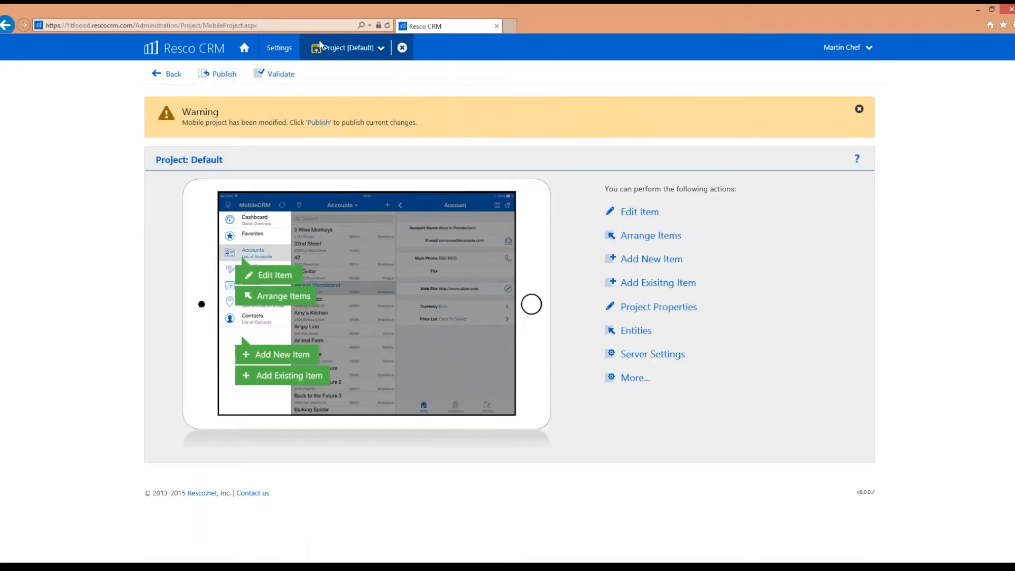
# Step: Create an Internal User project named Marketing with priority 1, available only for the Marketing role
pyautogui.click(278, 47)
pyautogui.click(310, 236)
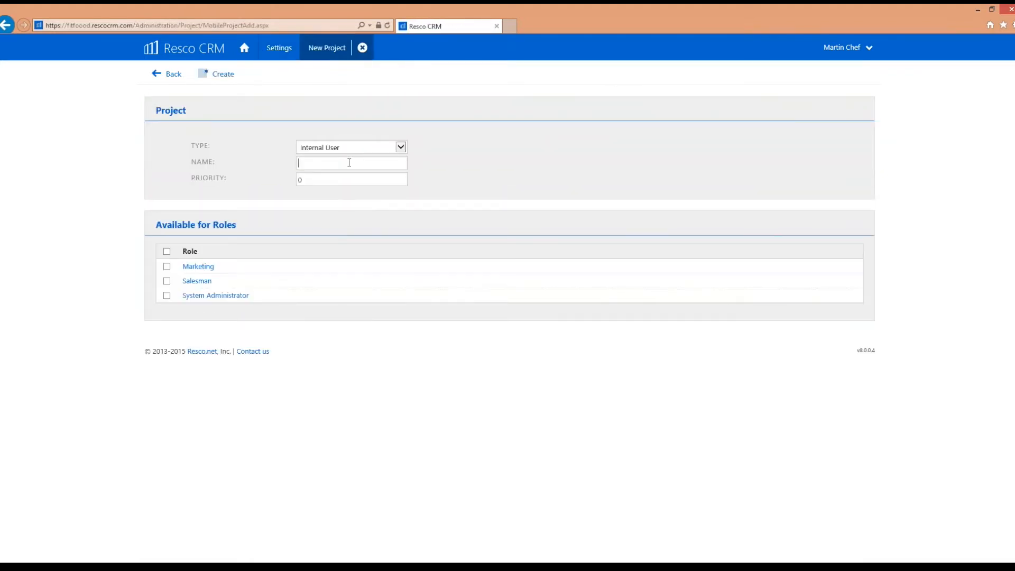
pyautogui.click(349, 163)
pyautogui.write('Marketing')
pyautogui.click(167, 266)
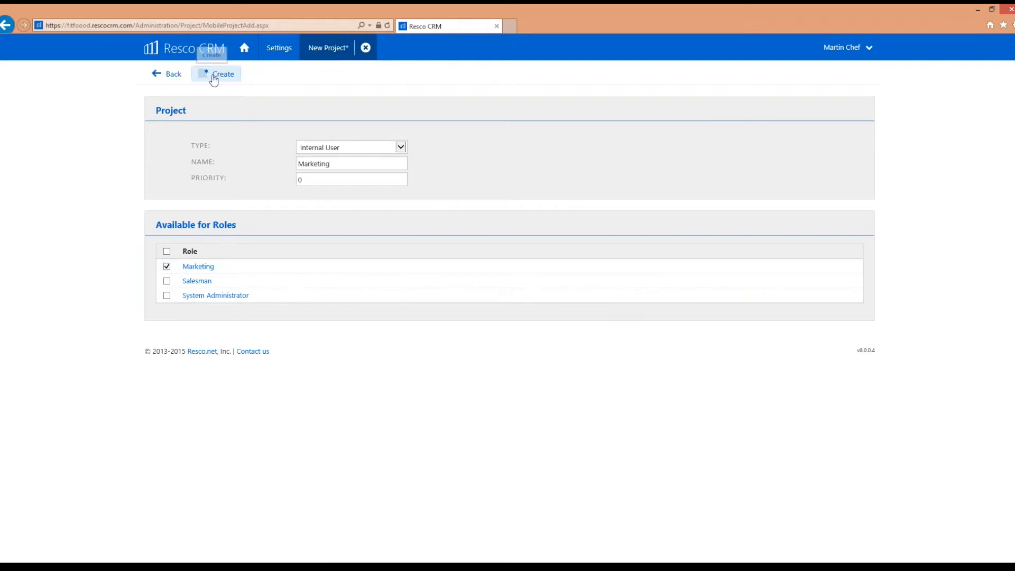
pyautogui.doubleClick(300, 180)
pyautogui.write('1')
pyautogui.click(316, 112)
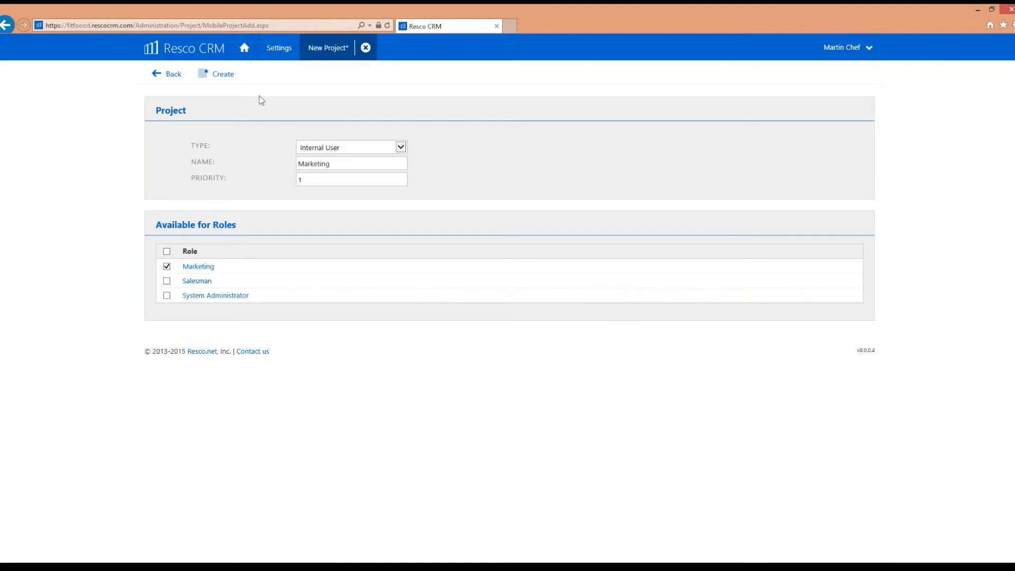
pyautogui.click(224, 75)
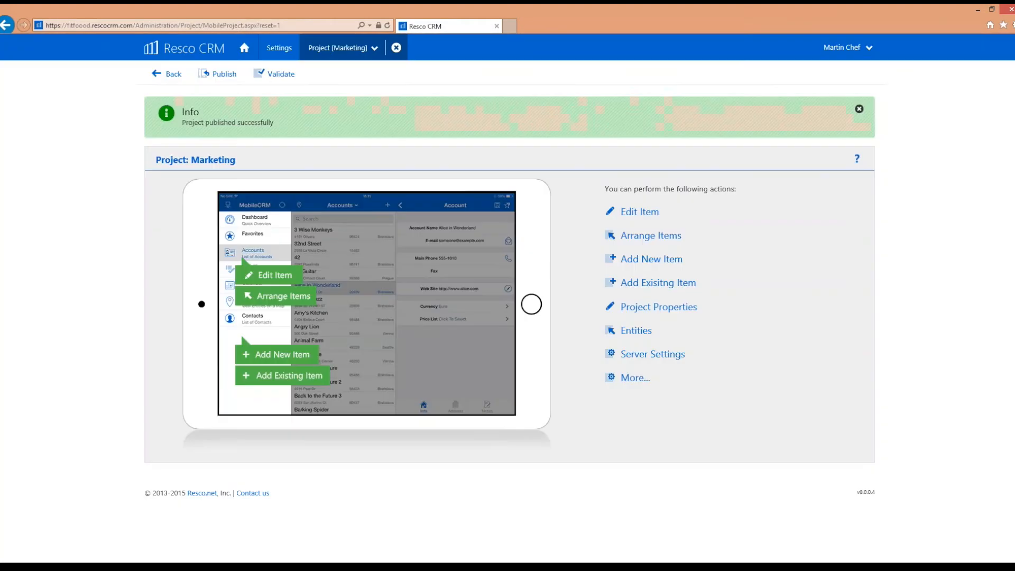
# Step: Check the users' mobile project assignments and open the Marketing project from the users list
pyautogui.click(280, 48)
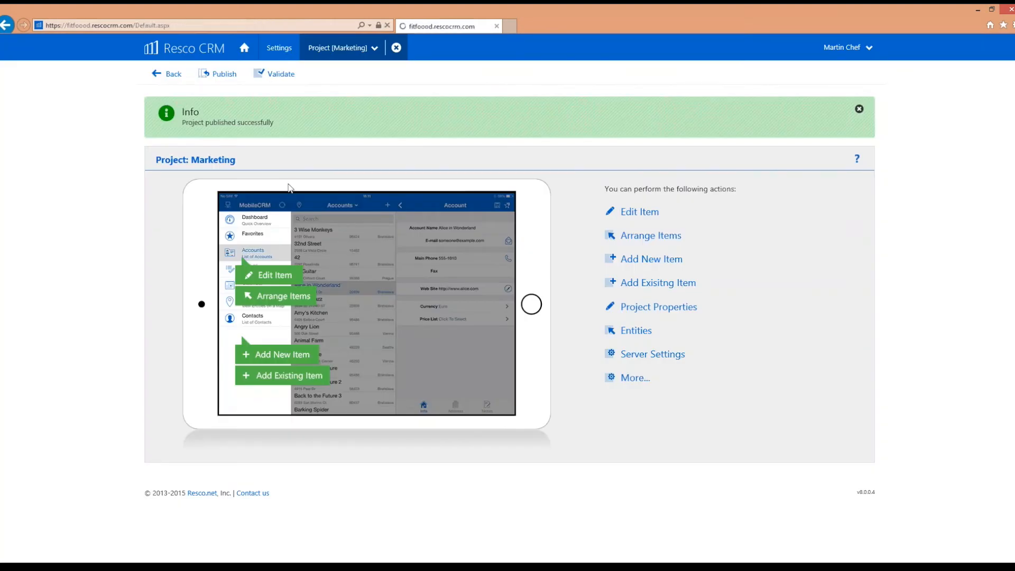
pyautogui.click(218, 356)
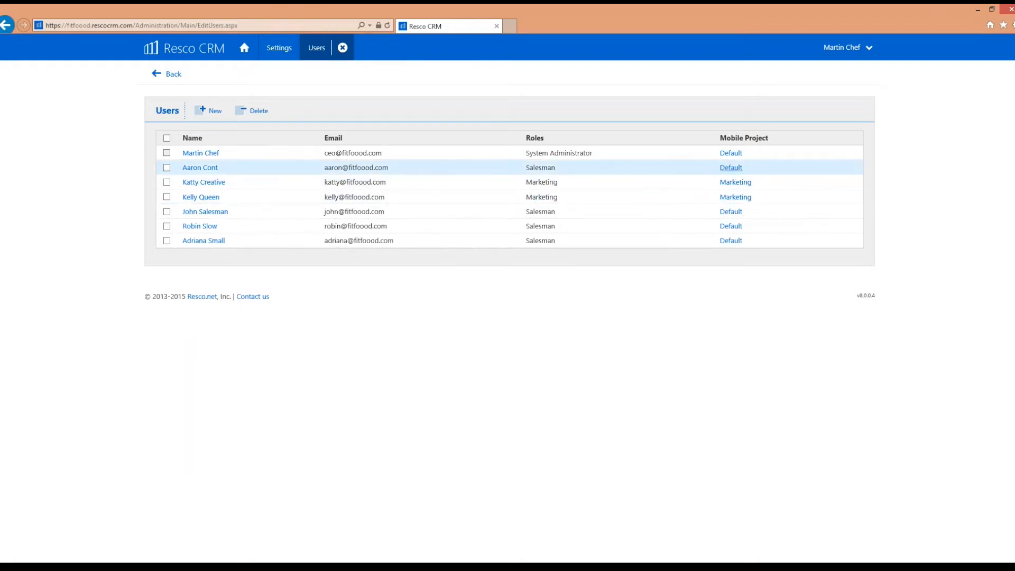
pyautogui.click(737, 183)
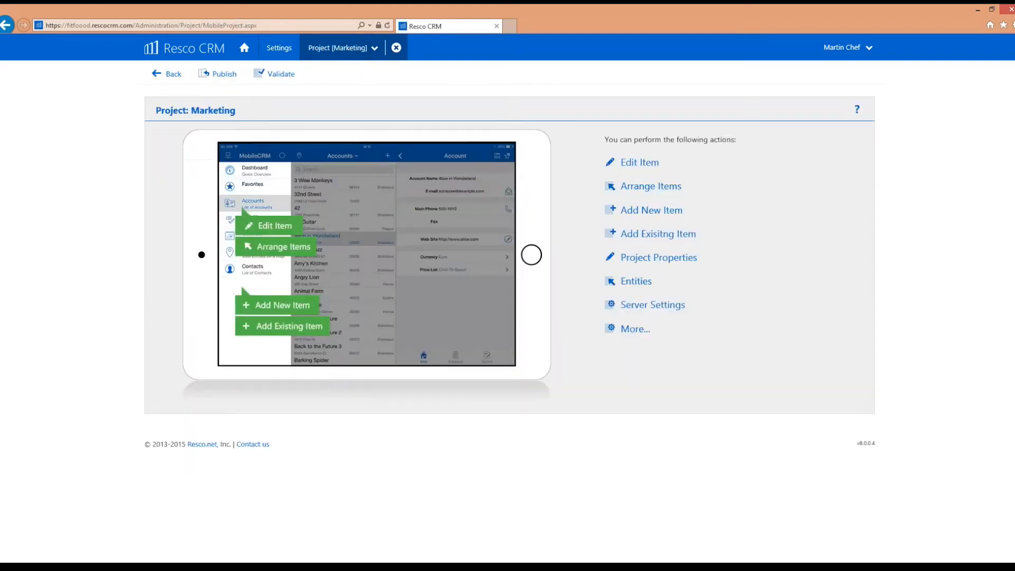
# Step: Remove the Map, Dashboard, Account, Order and About menu items from the Marketing project, and save and publish it
pyautogui.click(262, 250)
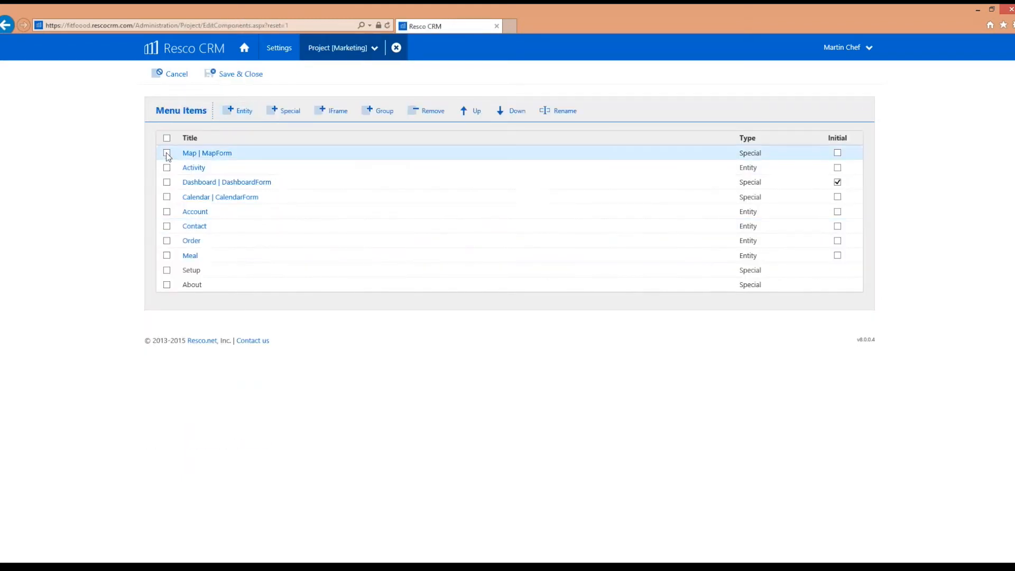
pyautogui.click(166, 152)
pyautogui.click(166, 183)
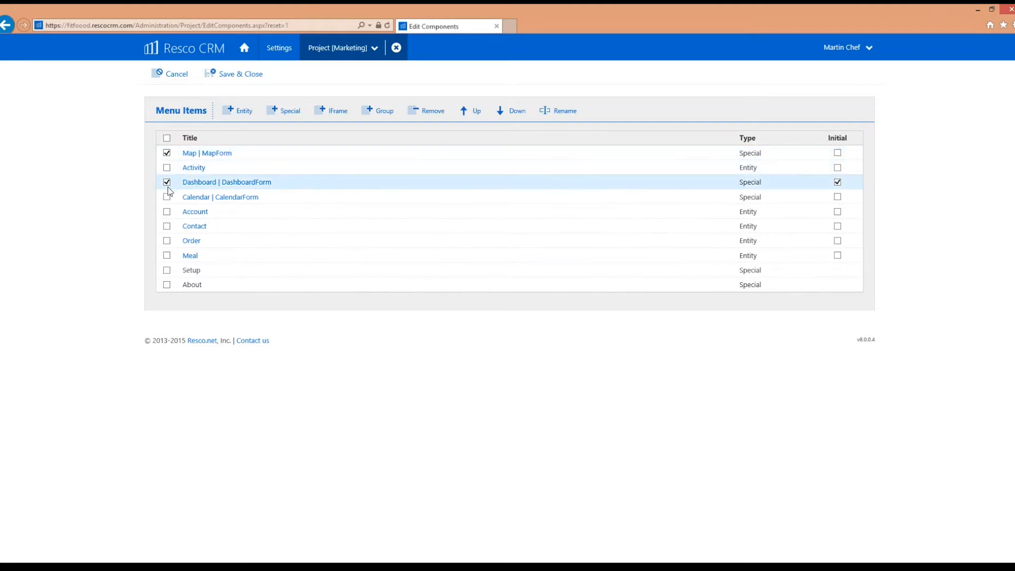
pyautogui.click(166, 241)
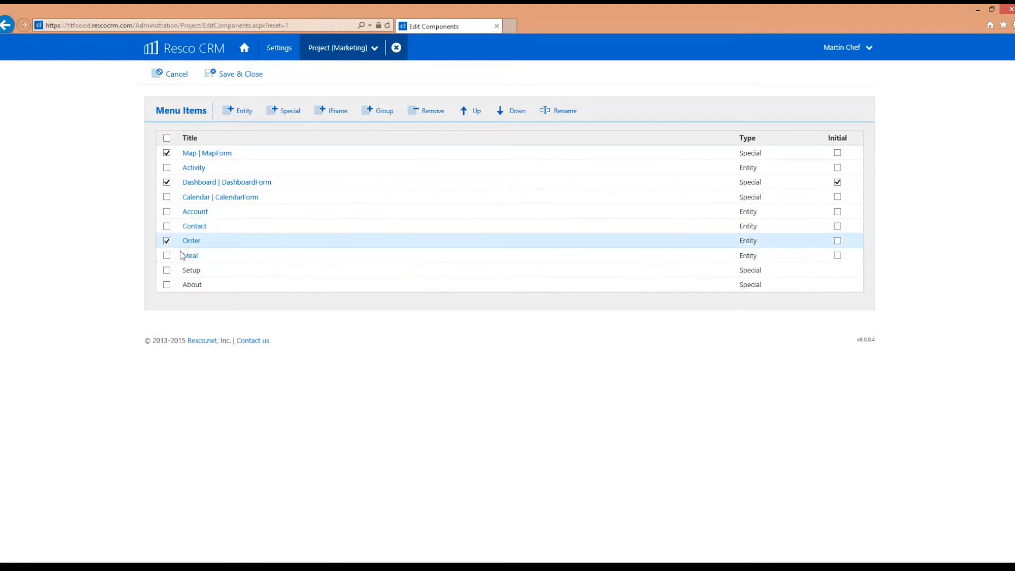
pyautogui.click(166, 285)
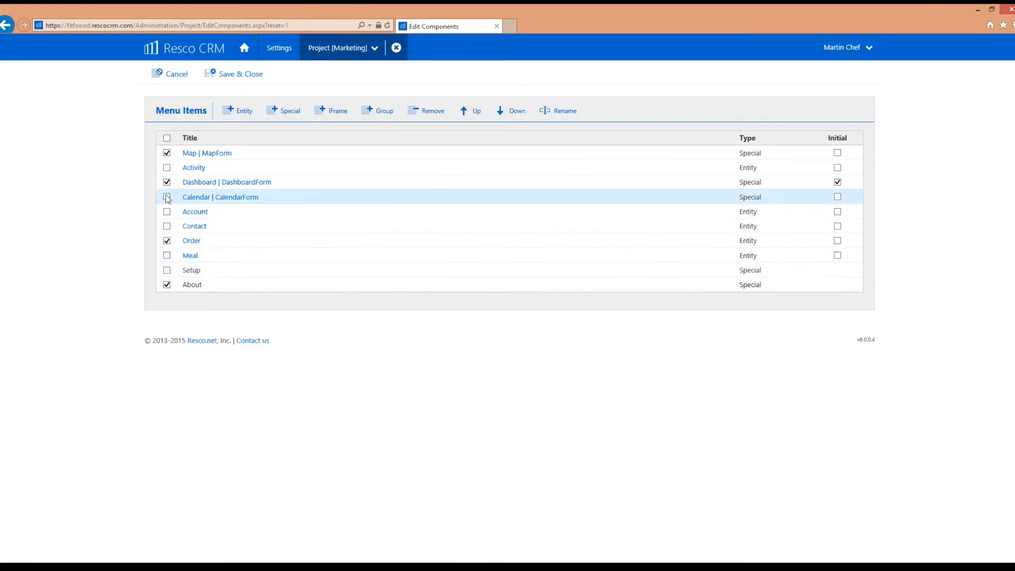
pyautogui.click(167, 212)
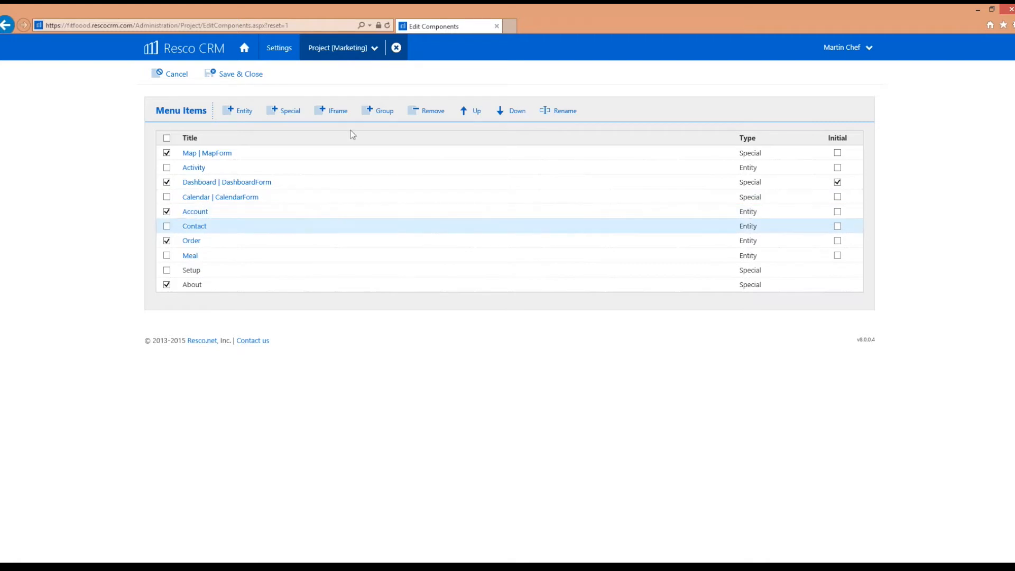
pyautogui.click(437, 116)
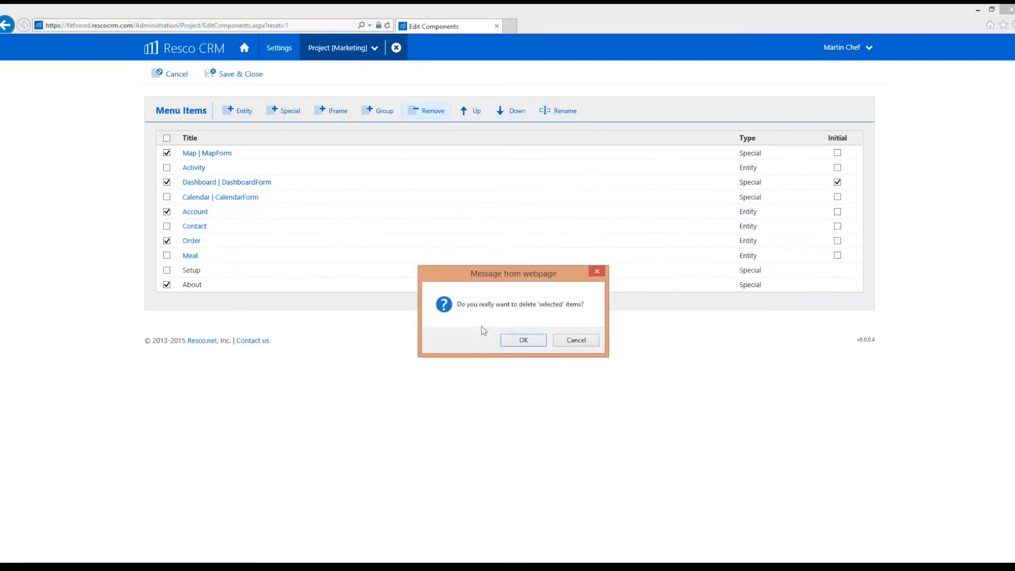
pyautogui.click(519, 342)
pyautogui.click(234, 73)
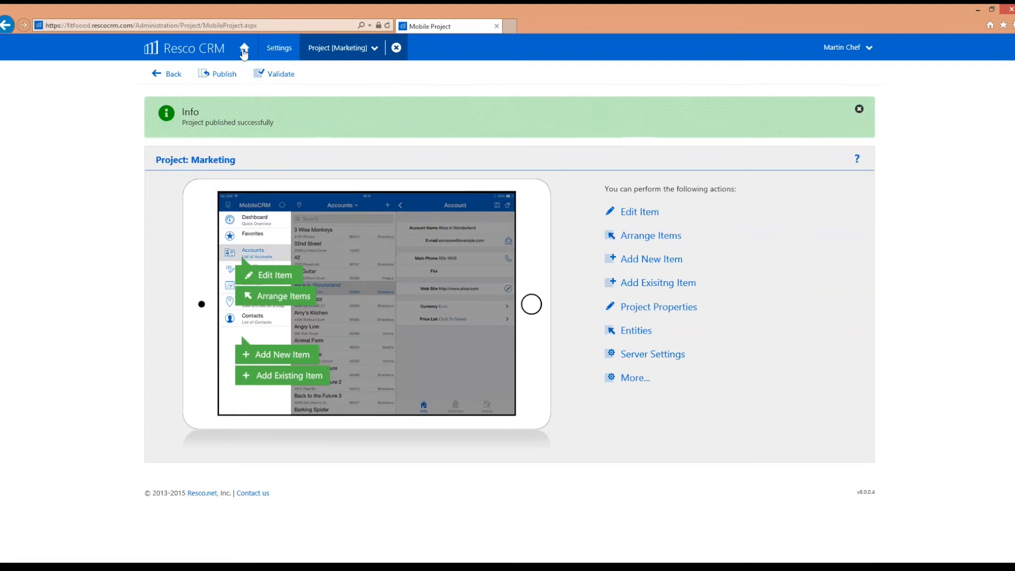
# Step: Switch to Chrome, log in to the fitfoood web client as the Marketing employee, and view the Chocolate Cake meal's details
pyautogui.hotkey('alt', 'Tab')
pyautogui.hotkey('alt', 'Tab')
pyautogui.hotkey('alt', 'Tab')
pyautogui.hotkey('alt', 'Tab')
pyautogui.hotkey('alt', 'Tab')
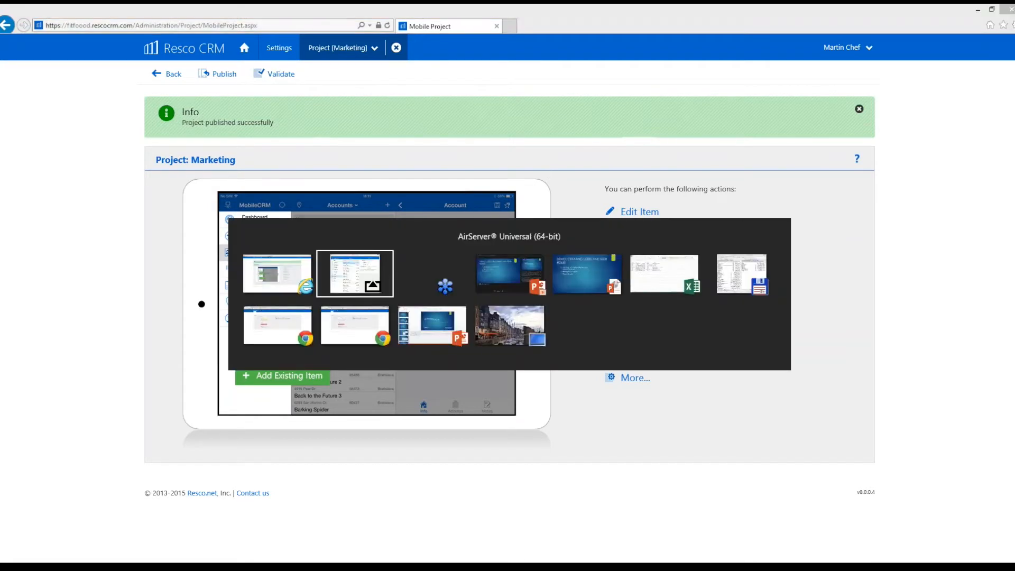
pyautogui.hotkey('alt', 'Tab')
pyautogui.hotkey('alt', 'Tab')
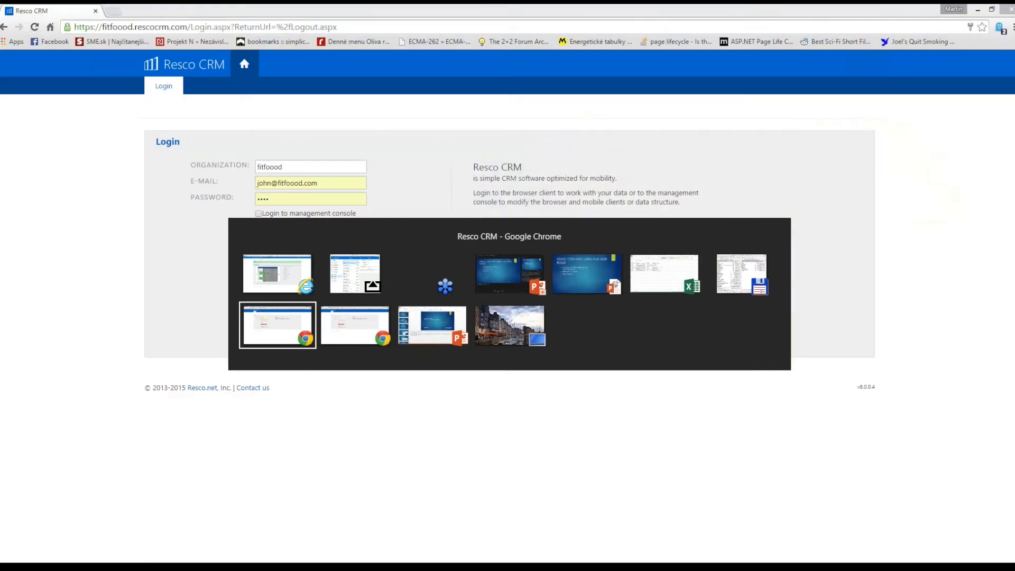
pyautogui.hotkey('alt', 'Tab')
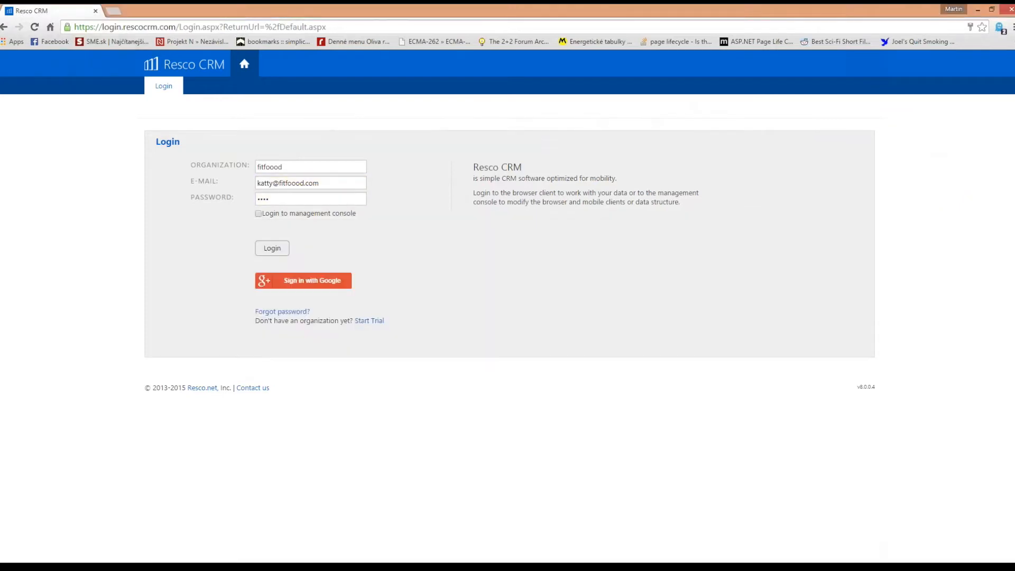
pyautogui.click(272, 248)
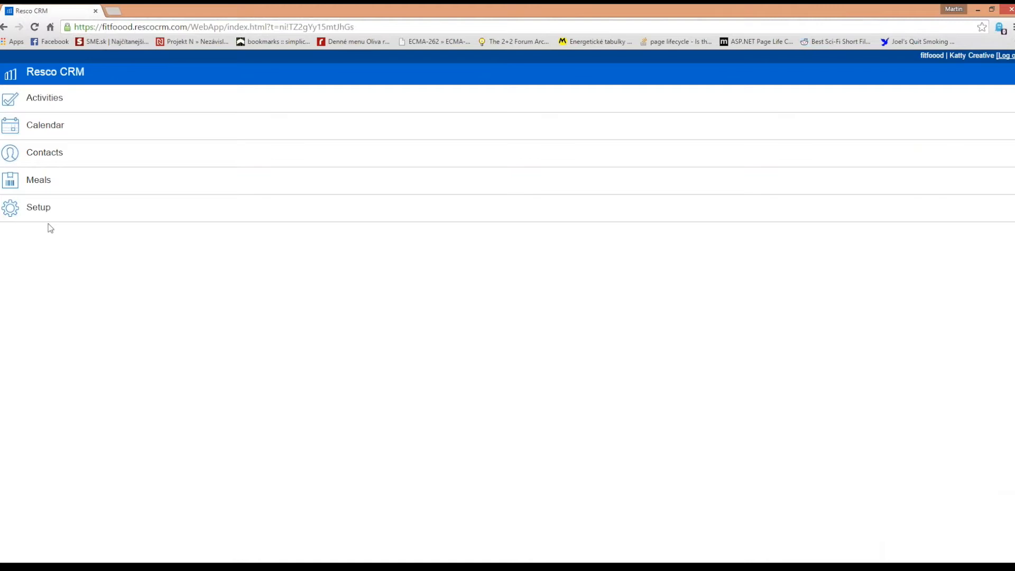
pyautogui.click(50, 181)
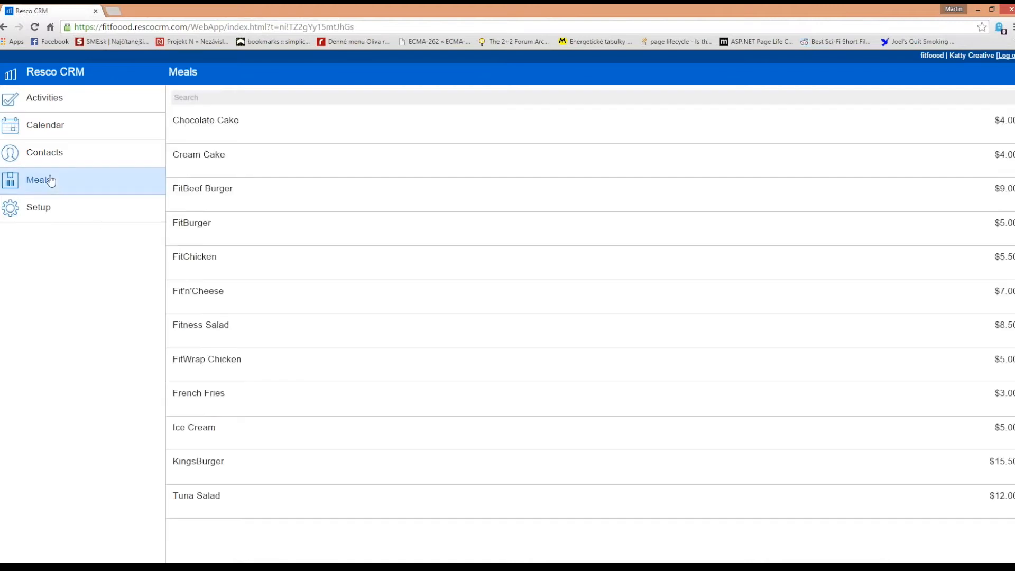
pyautogui.click(226, 137)
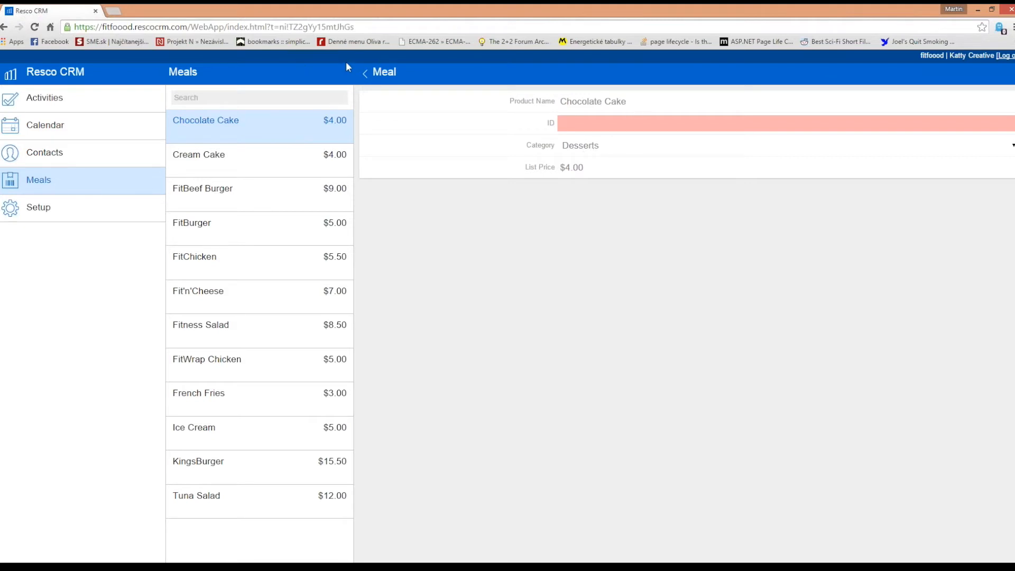
# Step: Back in the Marketing project in Internet Explorer, remove the ID field from the Meal form's General section and save the section
pyautogui.hotkey('alt', 'Tab')
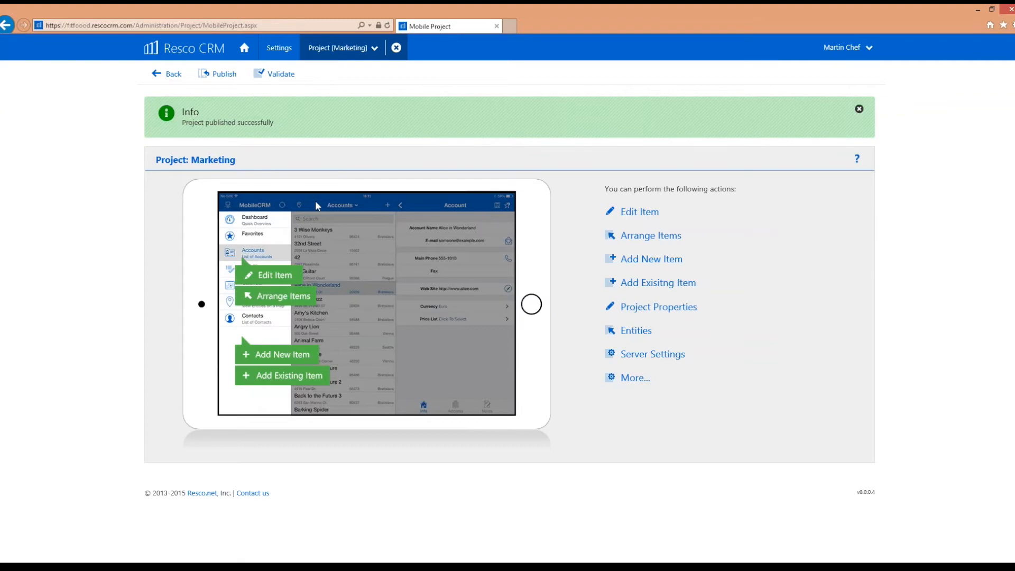
pyautogui.click(271, 276)
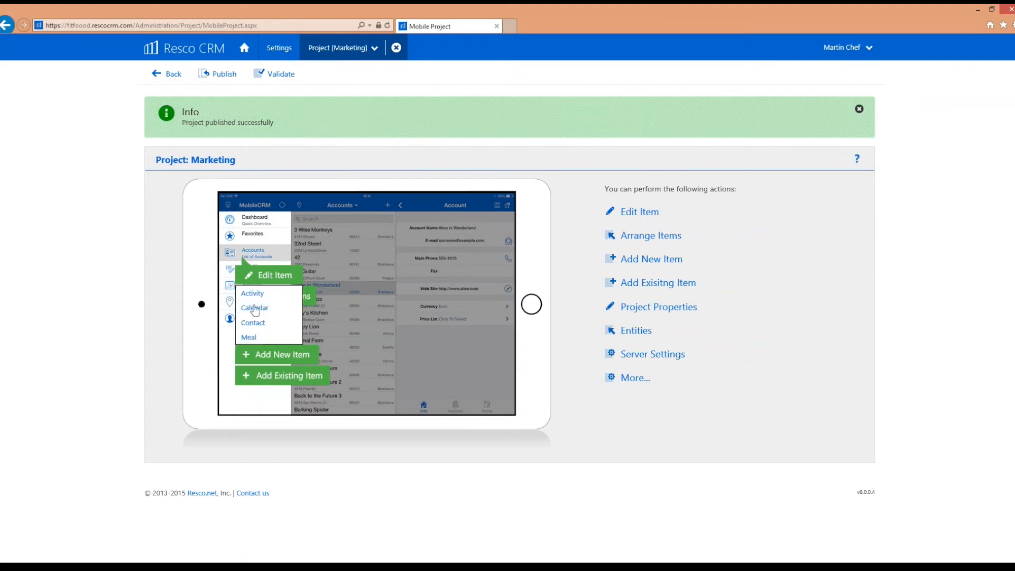
pyautogui.click(251, 337)
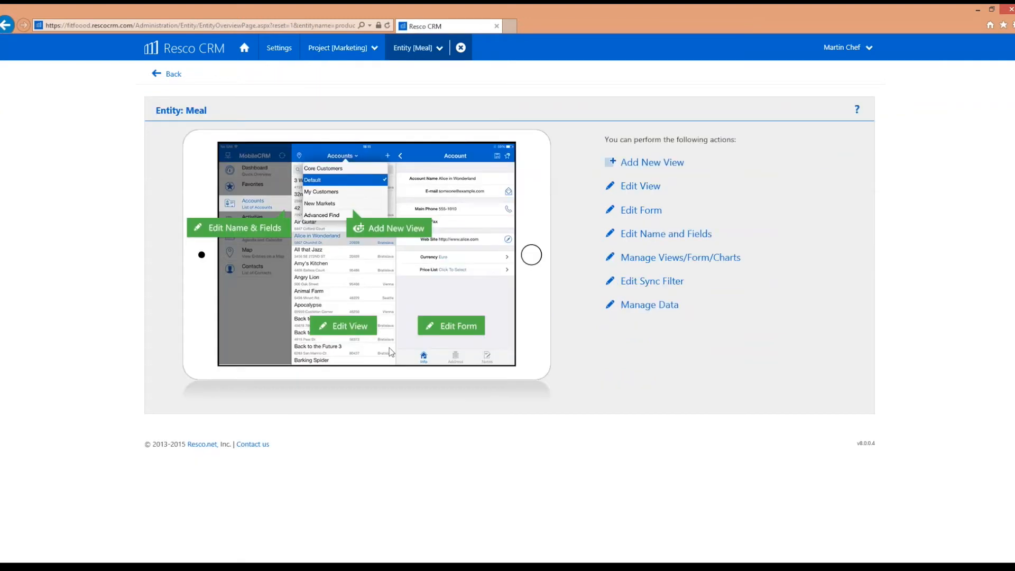
pyautogui.click(463, 328)
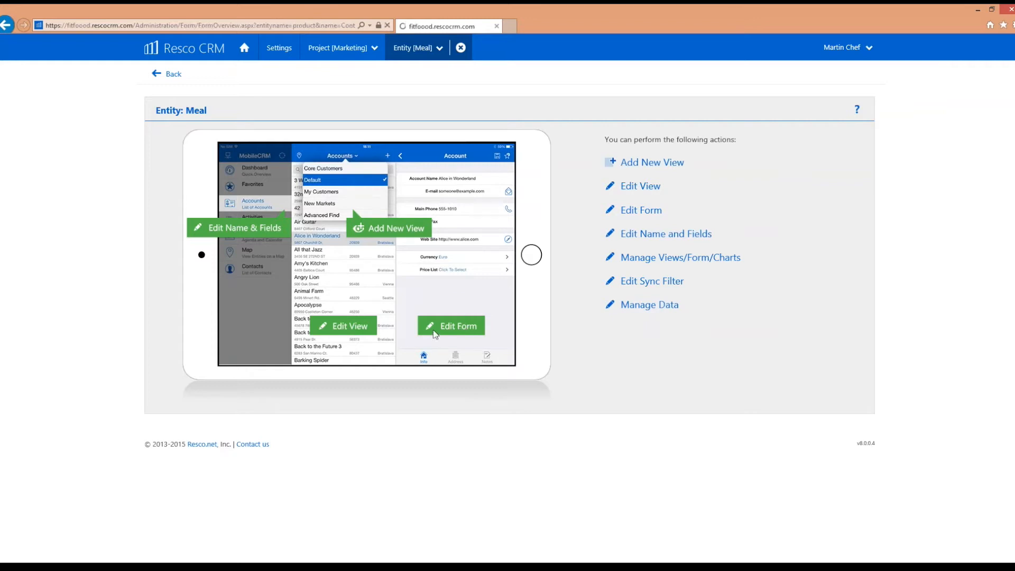
pyautogui.click(370, 208)
pyautogui.click(351, 216)
pyautogui.click(166, 168)
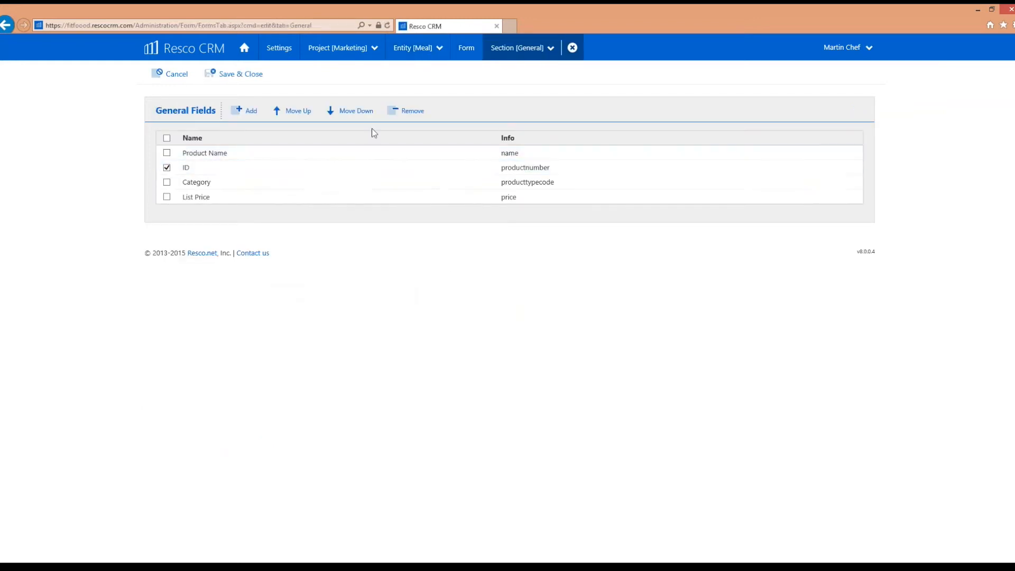
pyautogui.click(395, 114)
pyautogui.click(245, 112)
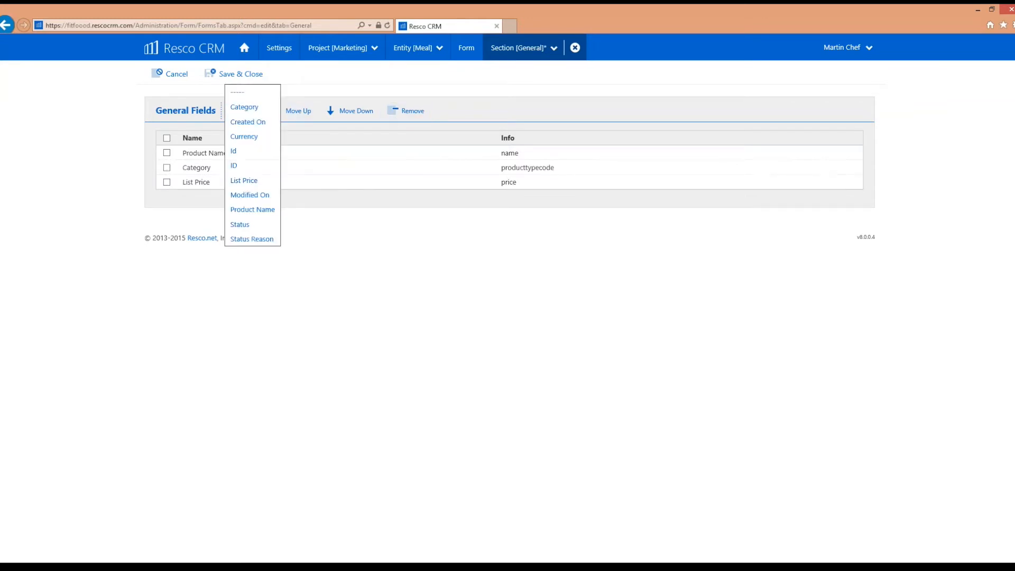
pyautogui.click(341, 76)
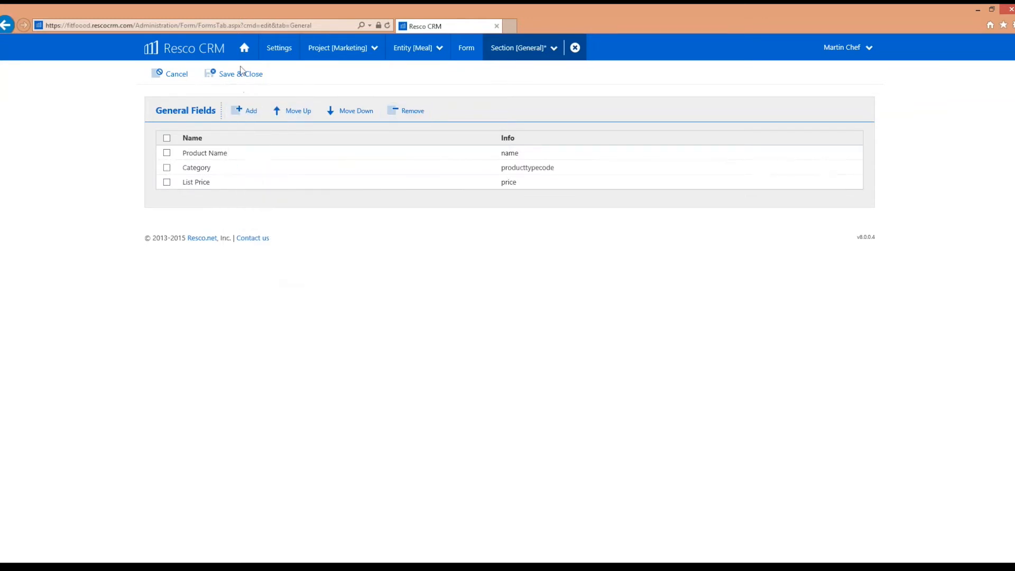
pyautogui.click(228, 79)
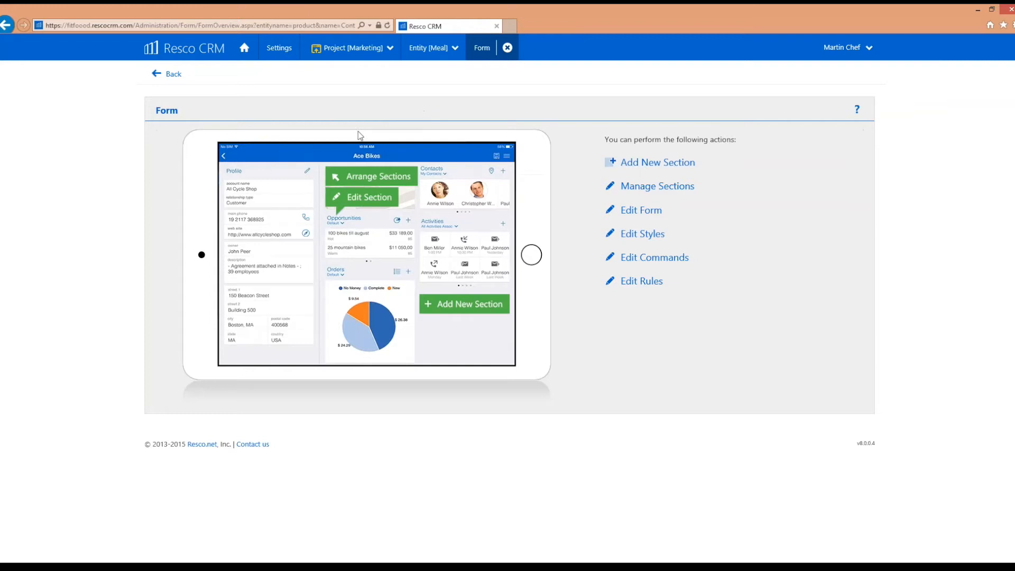
# Step: Try to enable the Description and Short Description fields in the Meal entity's properties
pyautogui.click(431, 49)
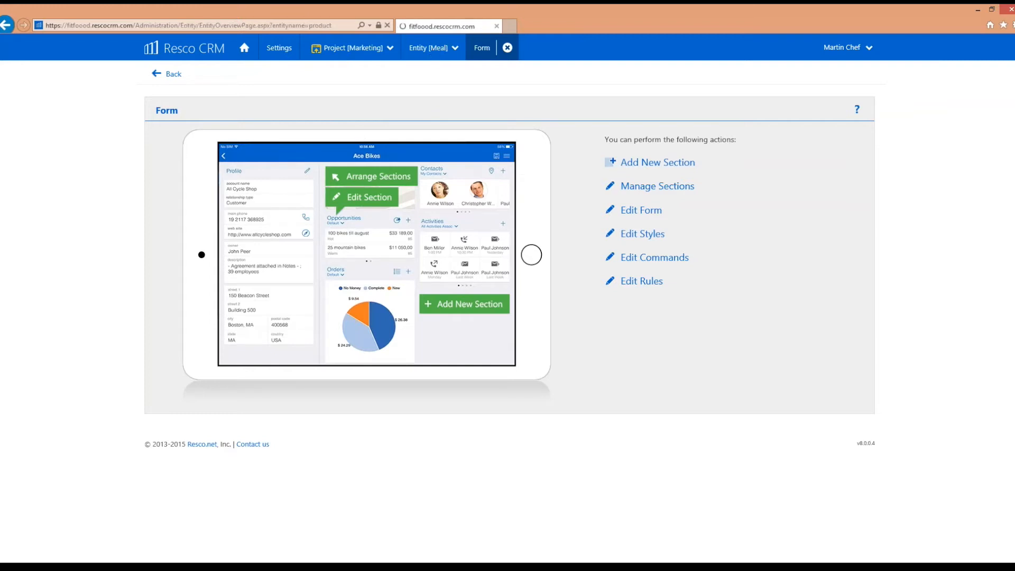
pyautogui.click(225, 233)
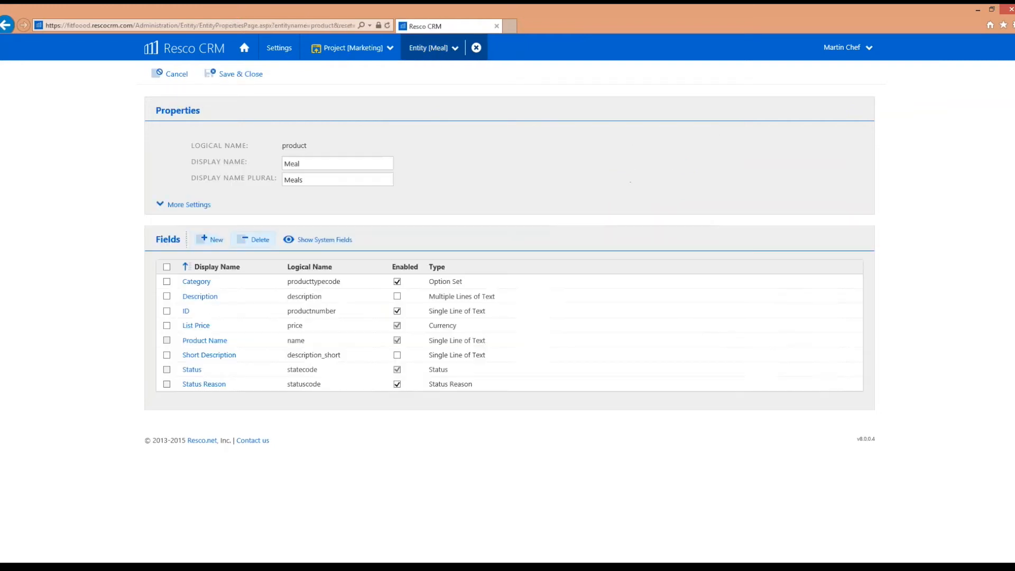
pyautogui.click(397, 298)
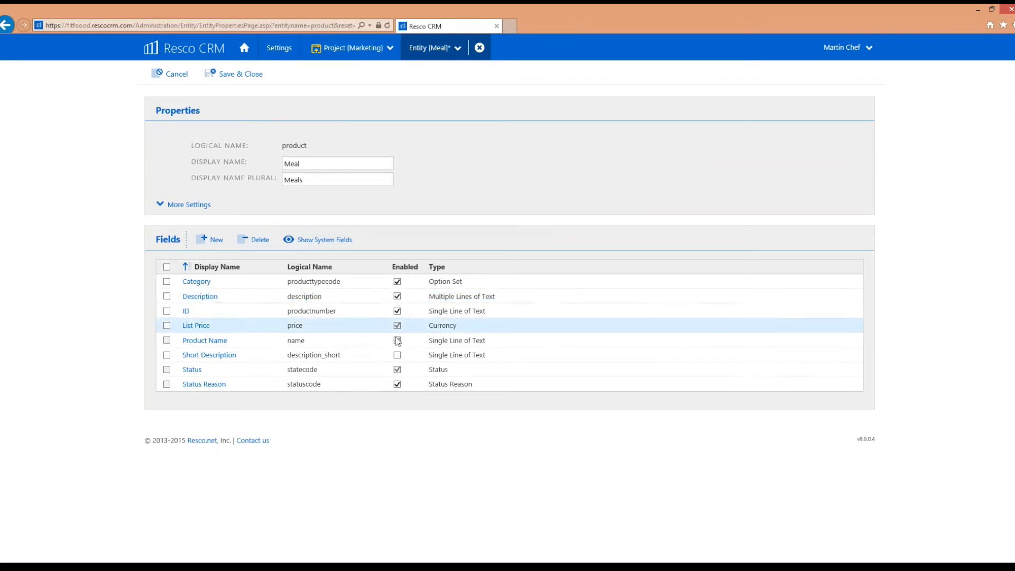
pyautogui.click(397, 355)
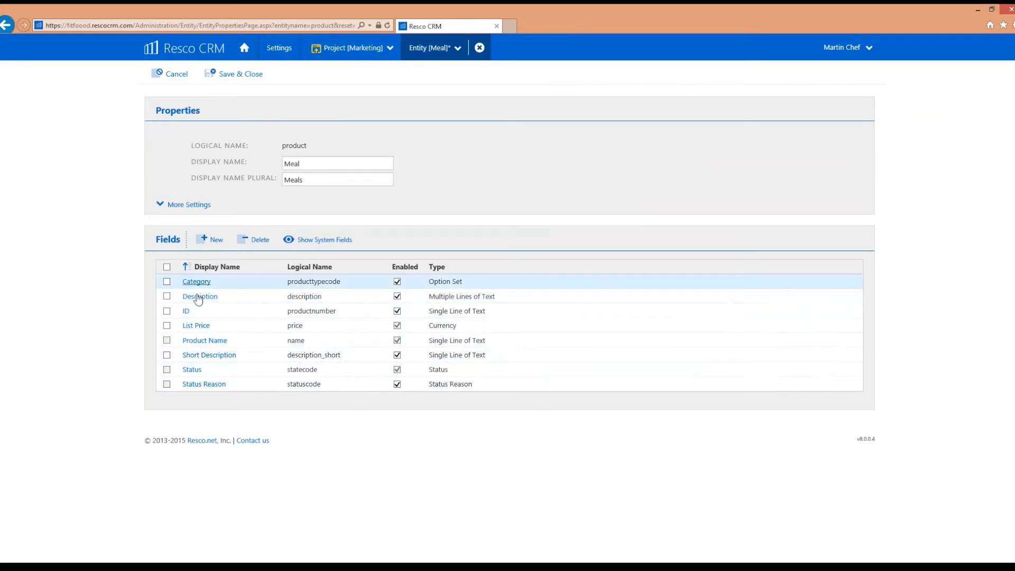
# Step: Restrict the Meal entity's List Price field to Read permission only in the Marketing project by removing Create and Update
pyautogui.click(192, 327)
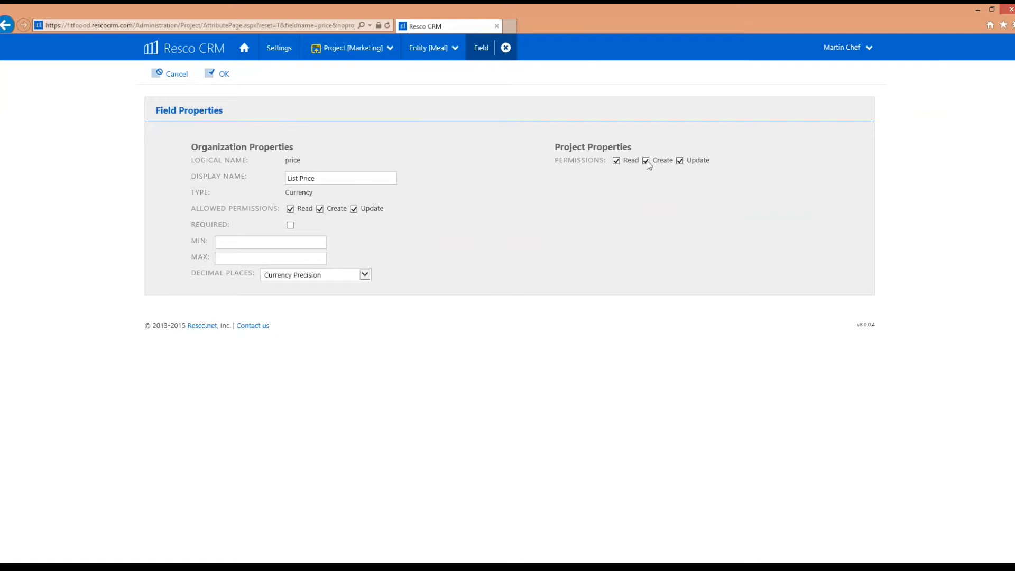
pyautogui.click(680, 161)
pyautogui.click(646, 162)
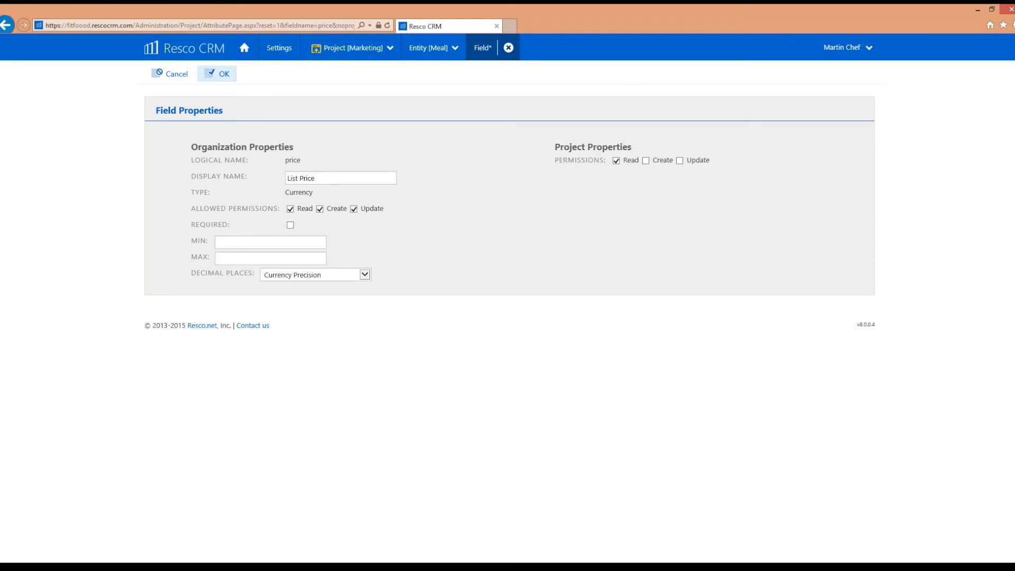
pyautogui.click(217, 74)
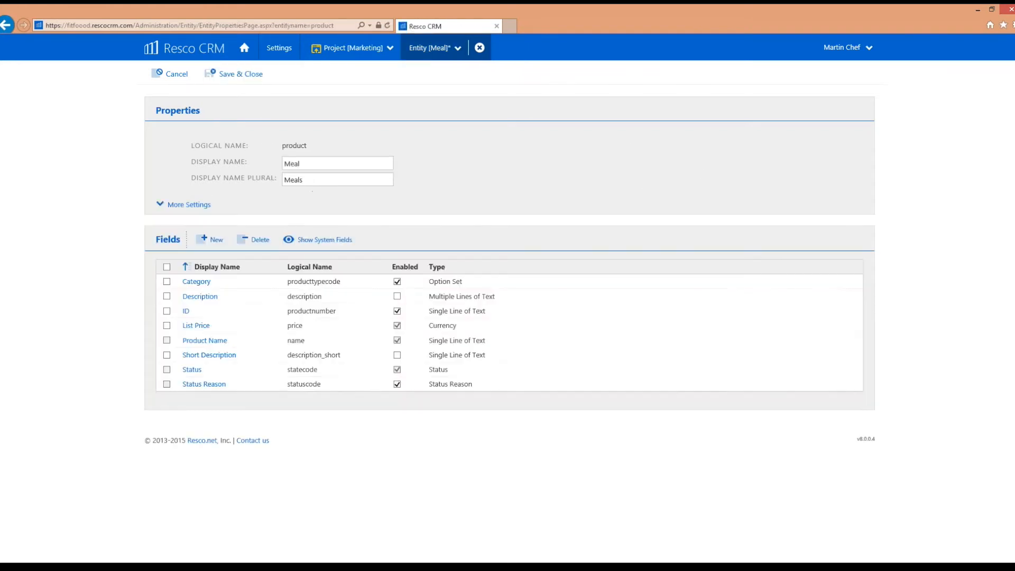
# Step: Restrict the Meal entity's Category field to Read permission only in the Marketing project by removing Create and Update
pyautogui.click(196, 282)
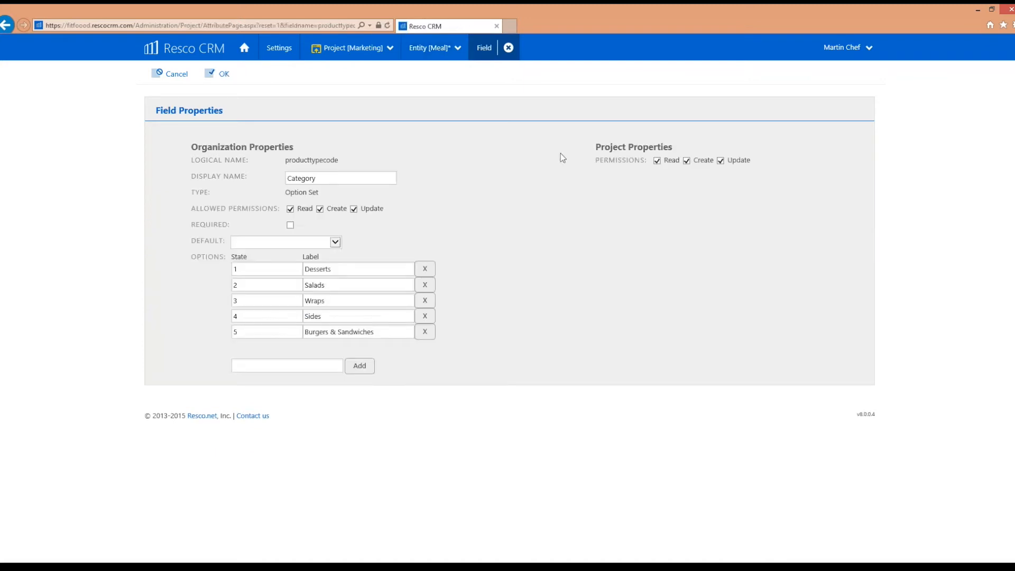
pyautogui.click(686, 161)
pyautogui.click(720, 161)
pyautogui.click(212, 75)
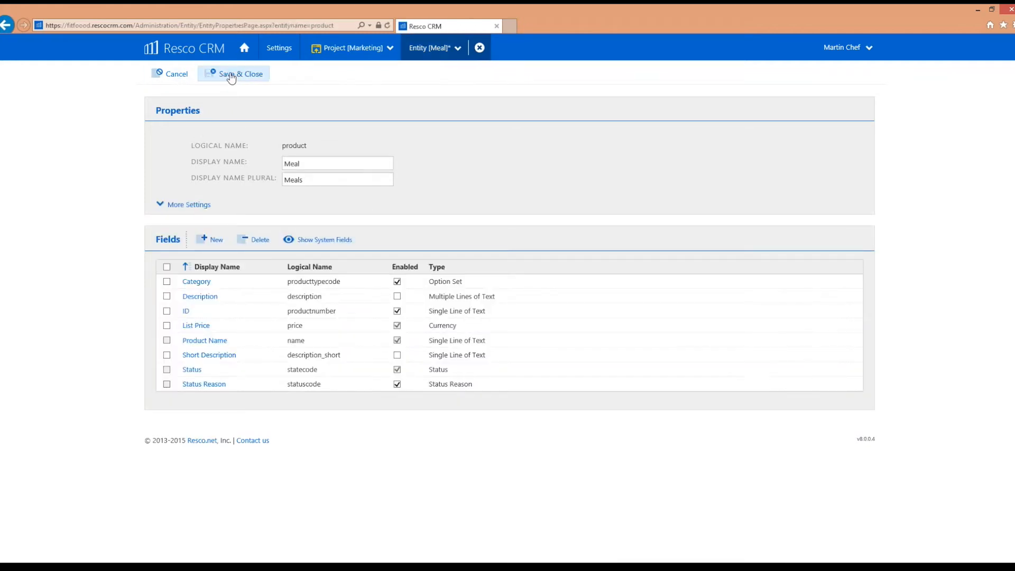
# Step: Save the Meal entity's properties and publish the Marketing project
pyautogui.click(234, 74)
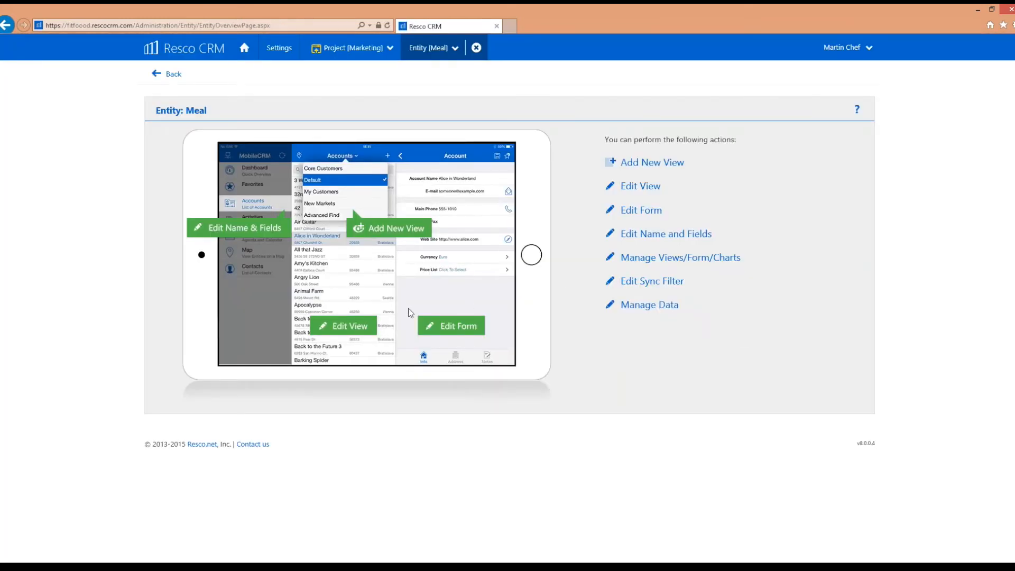
pyautogui.click(352, 327)
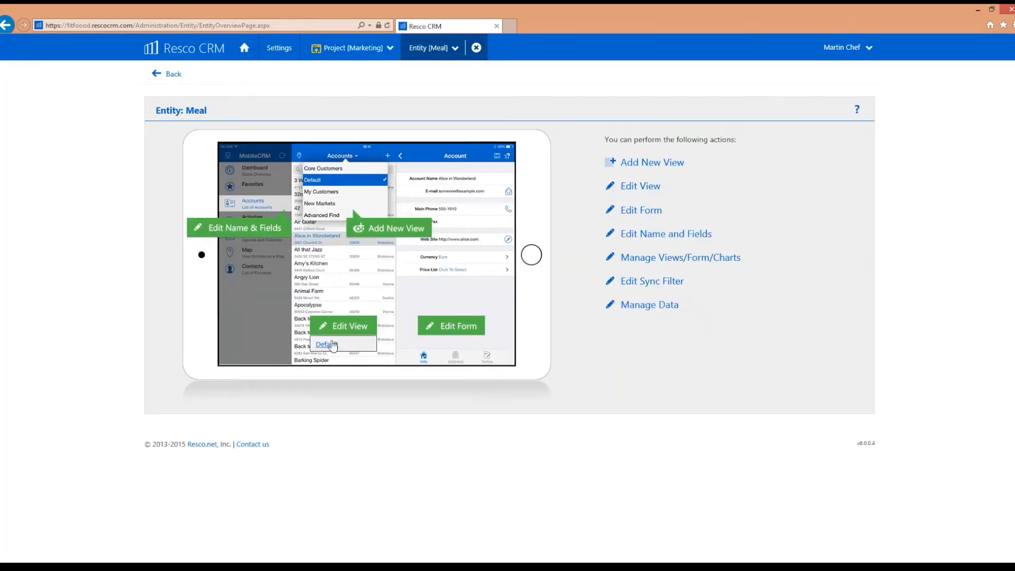
pyautogui.click(317, 50)
# Step: In Chrome, log out and back in to the fitfoood organization as the Marketing employee, and check the Chocolate Cake meal's form
pyautogui.hotkey('alt', 'Tab')
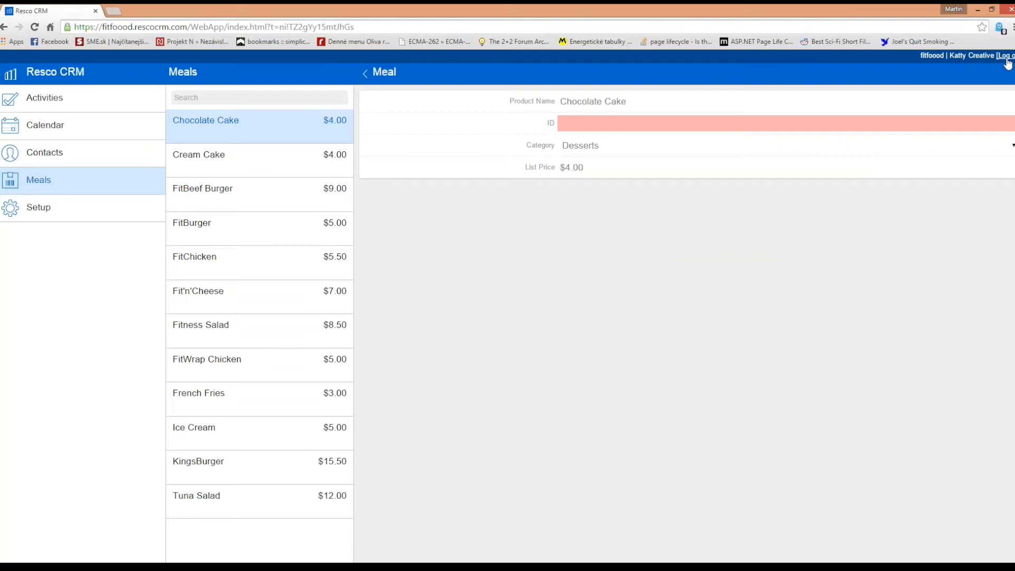
pyautogui.click(1007, 55)
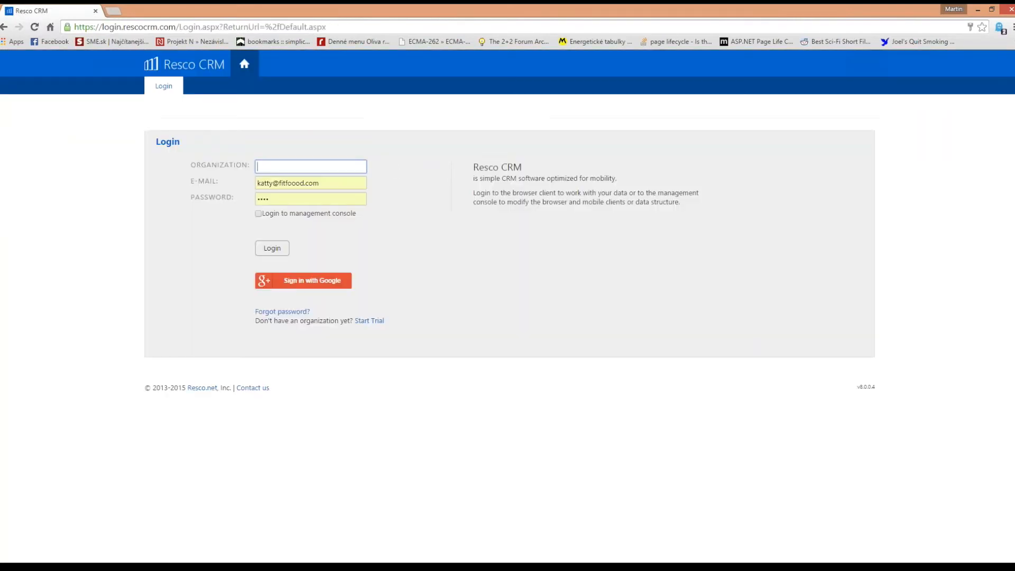
pyautogui.write('itfoood')
pyautogui.click(272, 248)
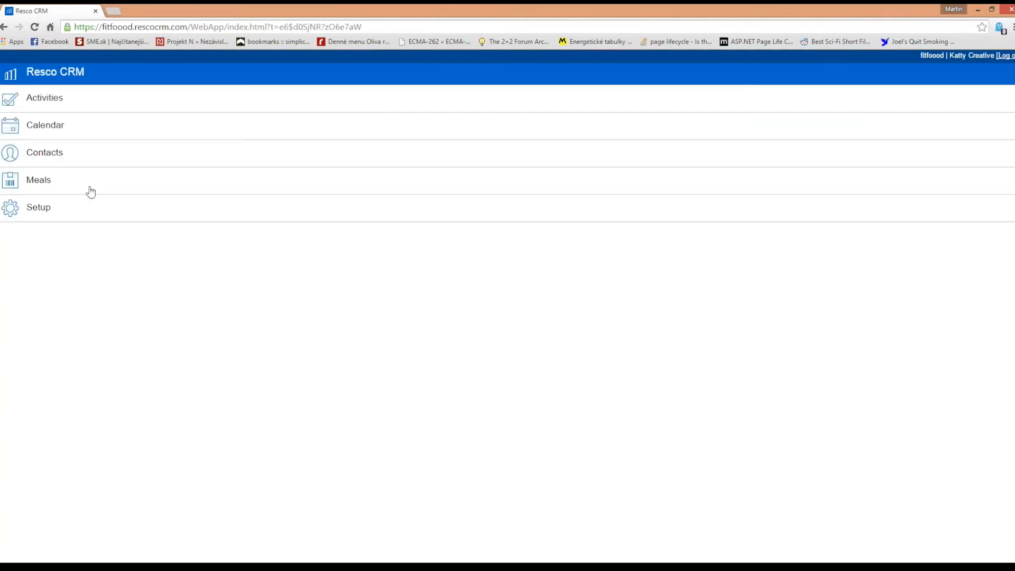
pyautogui.click(90, 189)
pyautogui.click(253, 125)
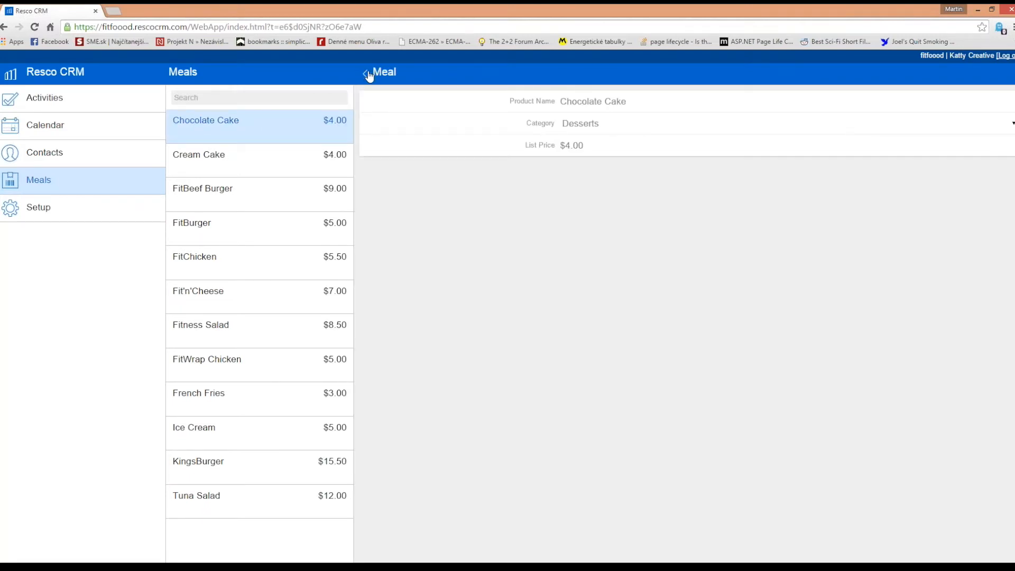
# Step: Back in the Marketing project in Internet Explorer, check which fields can be added to the Meal form's General section, and cancel
pyautogui.hotkey('alt', 'Tab')
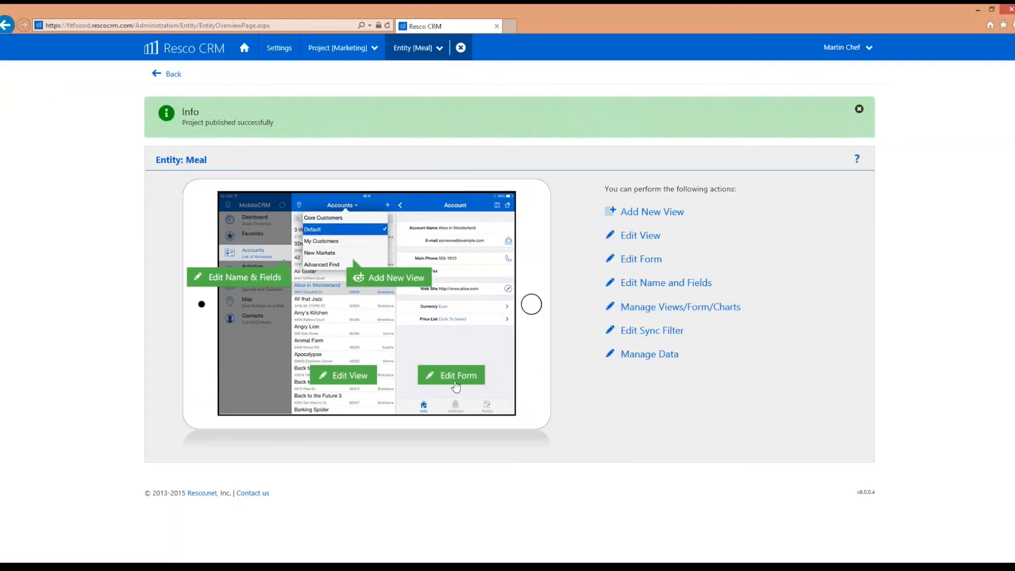
pyautogui.click(456, 386)
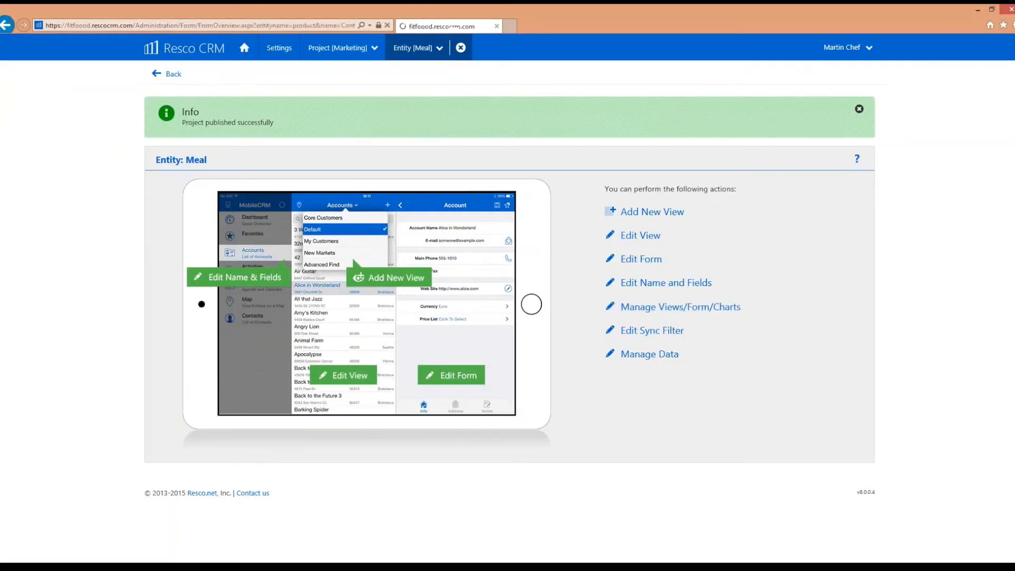
pyautogui.click(371, 198)
pyautogui.click(358, 213)
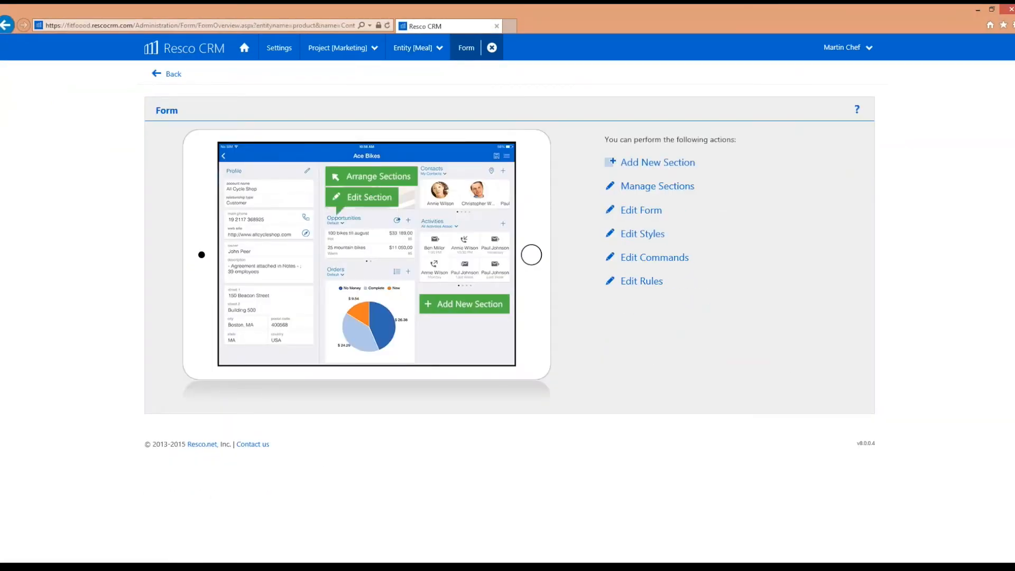
pyautogui.click(249, 112)
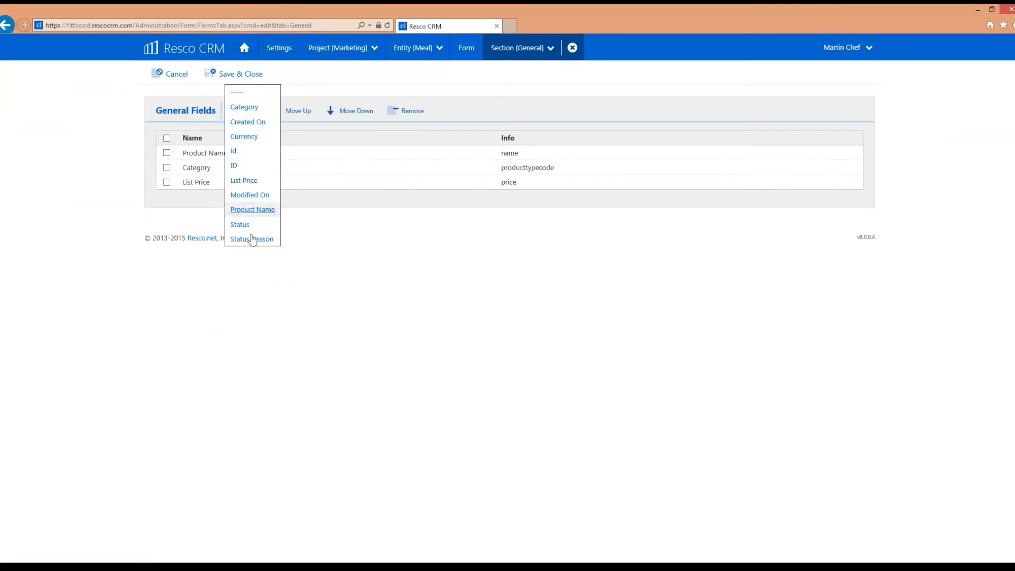
pyautogui.click(175, 73)
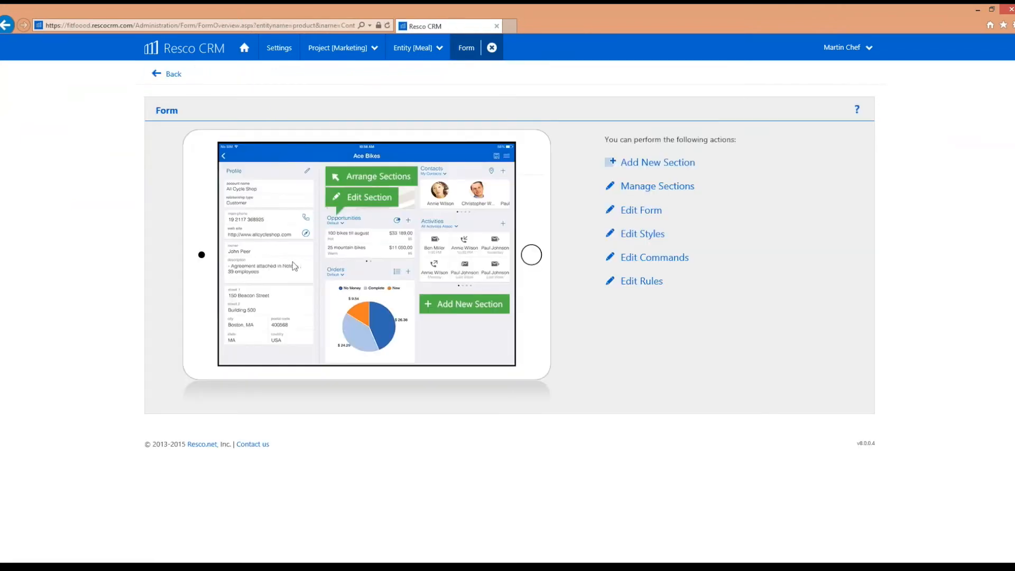
# Step: Save the Meal entity's properties in the Marketing project with the Description and Short Description fields enabled
pyautogui.click(429, 57)
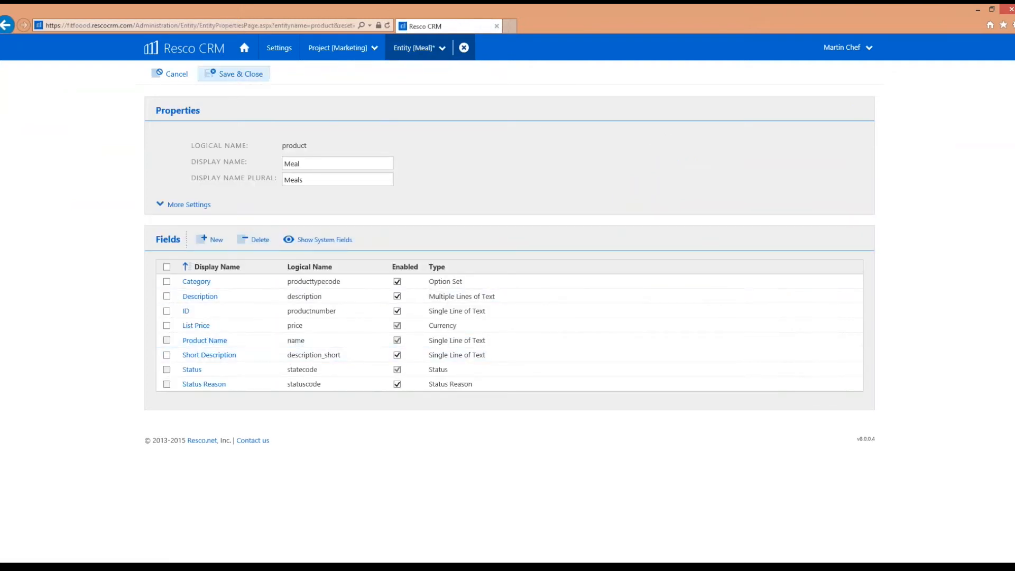
pyautogui.click(233, 74)
# Step: Add the Short Description and Description fields to the Meal form's General section, save it, and publish the Marketing project
pyautogui.click(451, 319)
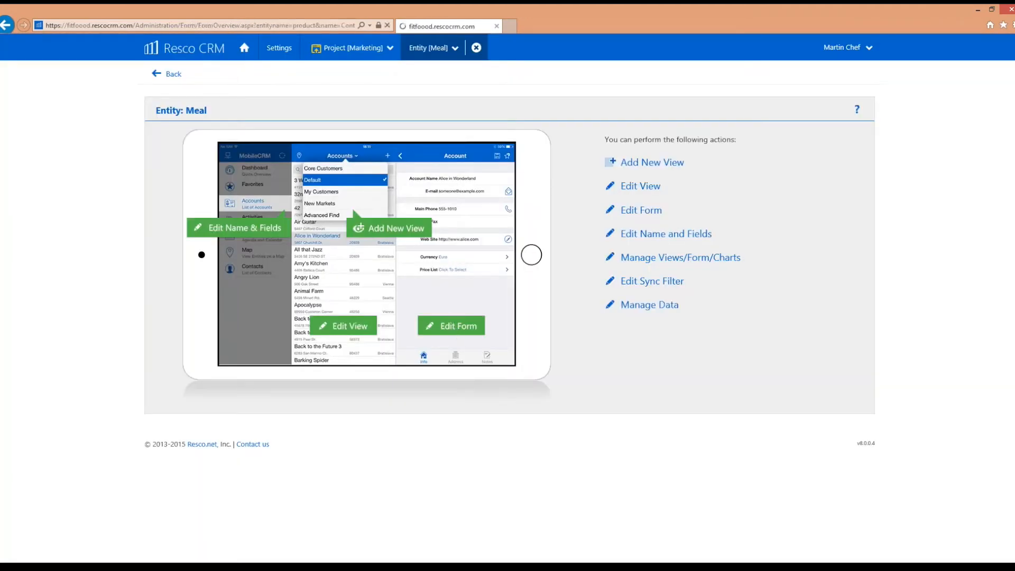
pyautogui.click(358, 198)
pyautogui.click(344, 215)
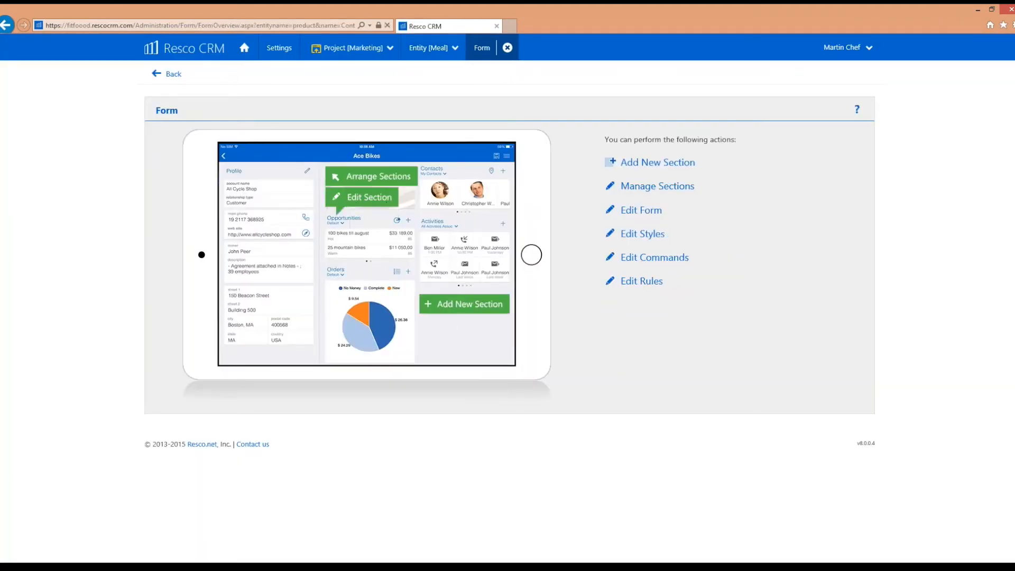
pyautogui.click(247, 111)
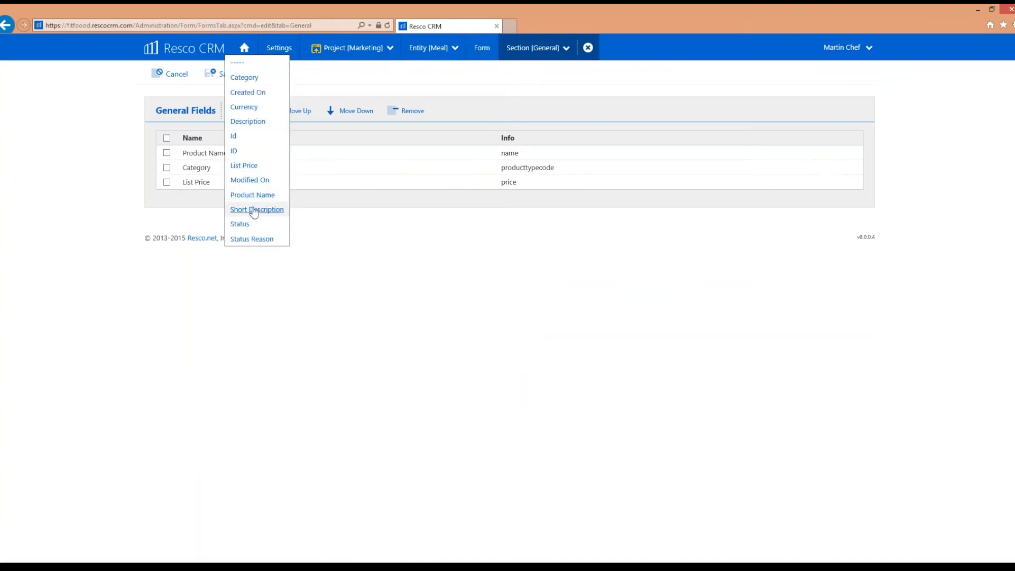
pyautogui.click(254, 210)
pyautogui.click(246, 111)
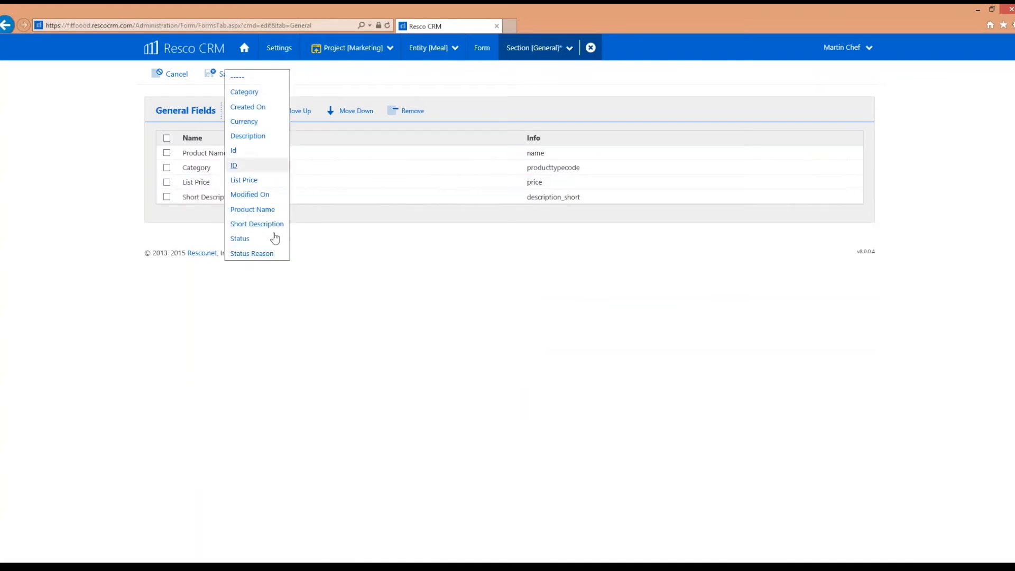
pyautogui.click(253, 136)
pyautogui.click(233, 74)
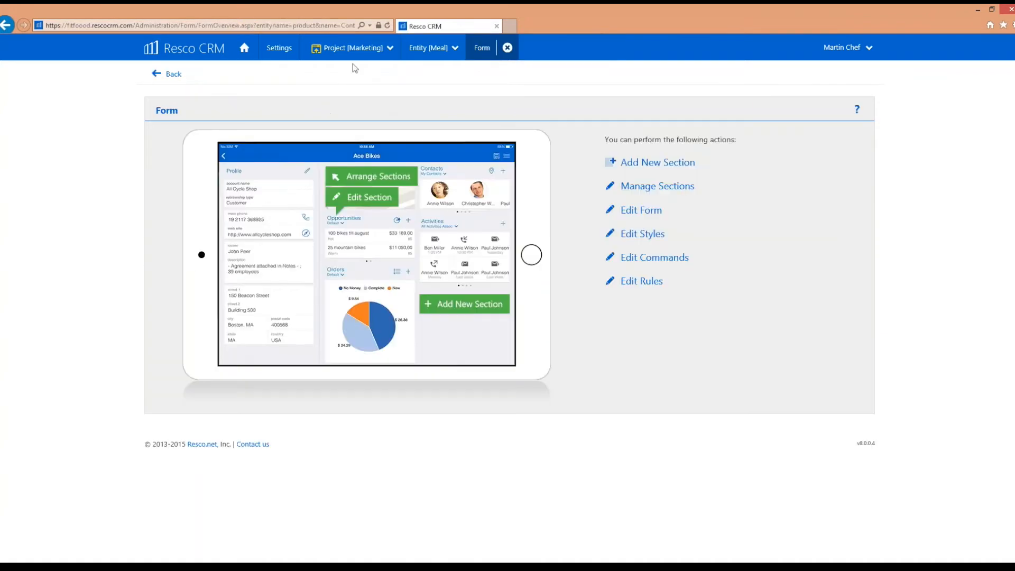
pyautogui.click(317, 48)
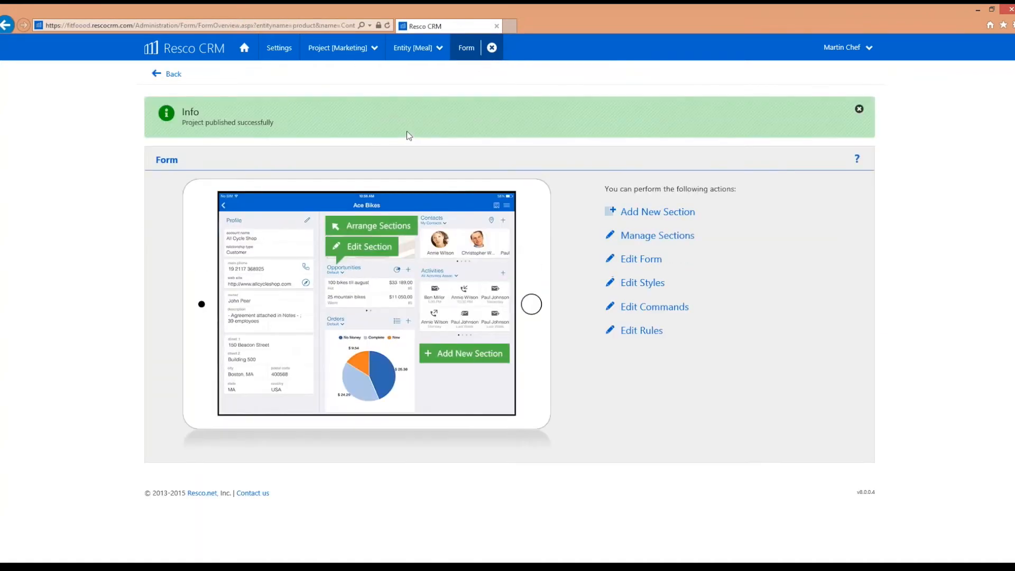
# Step: In Chrome, log back in to the fitfoood organization as the Marketing employee and examine the Chocolate Cake meal's form
pyautogui.hotkey('alt', 'Tab')
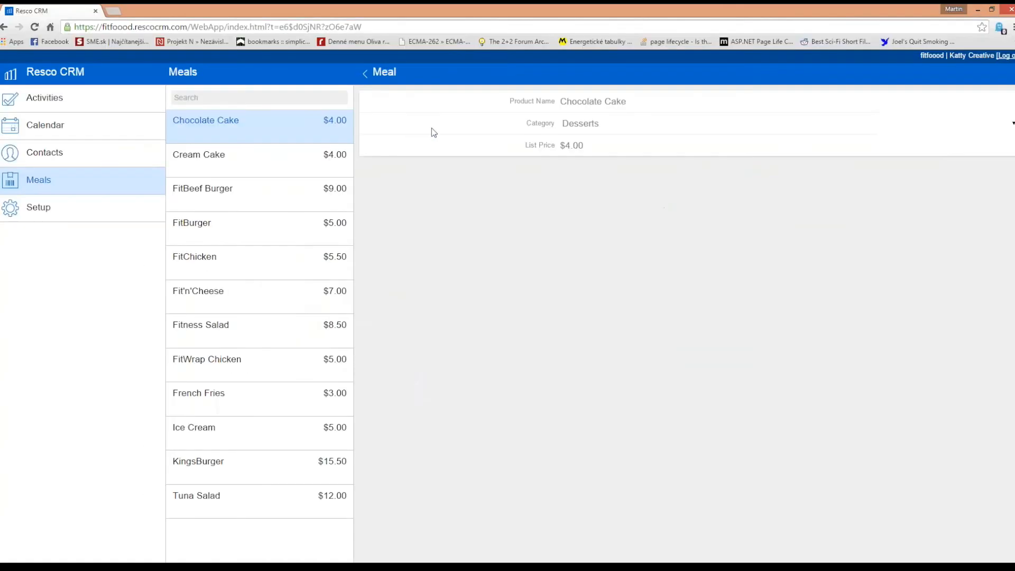
pyautogui.click(1008, 56)
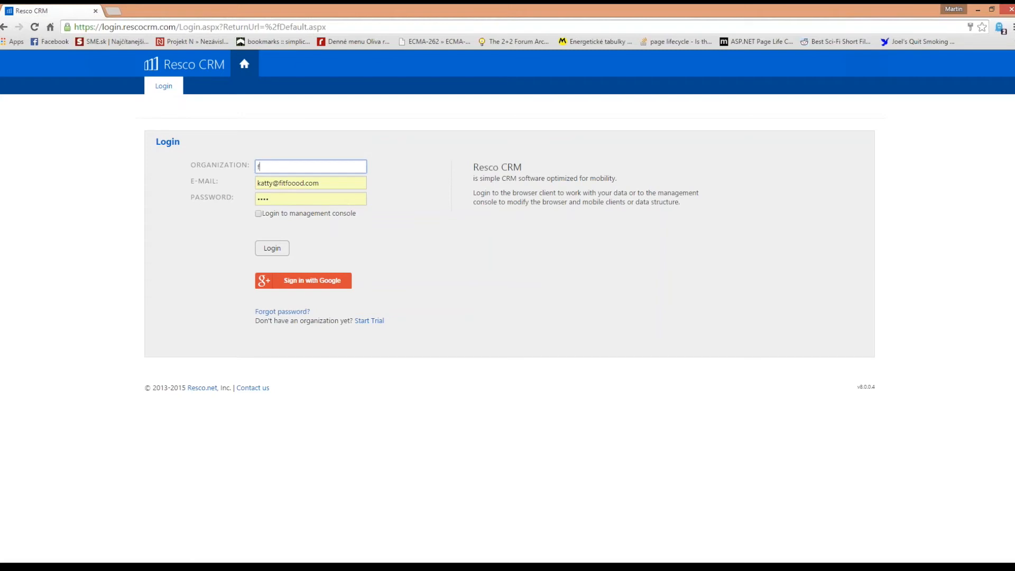
pyautogui.write('od')
pyautogui.click(273, 248)
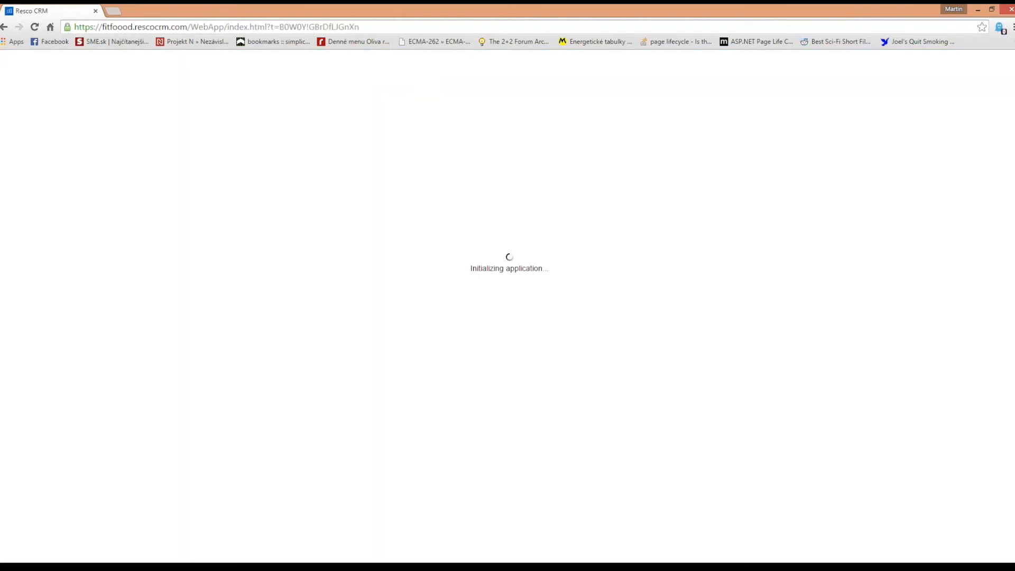
pyautogui.click(33, 184)
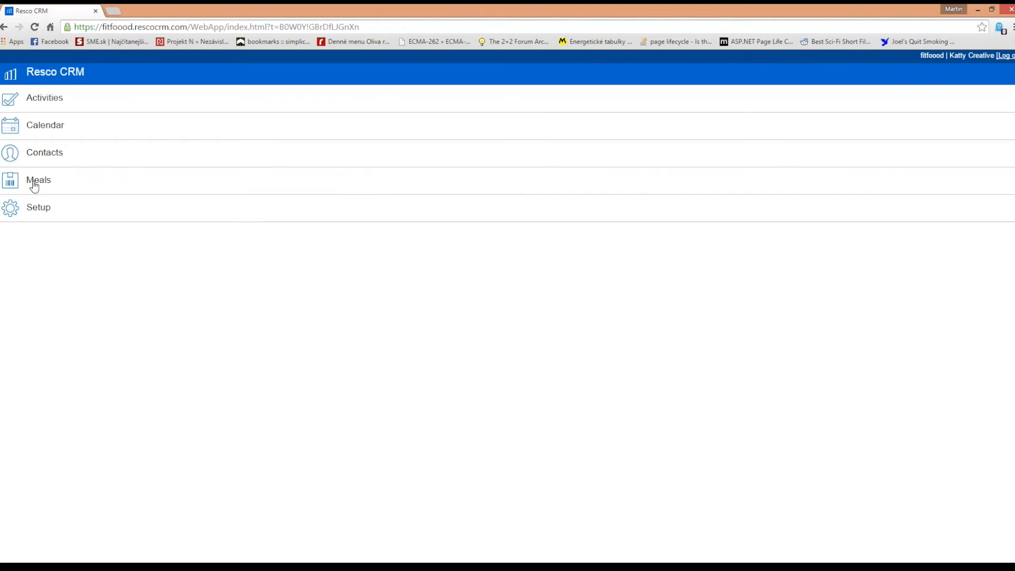
pyautogui.click(249, 134)
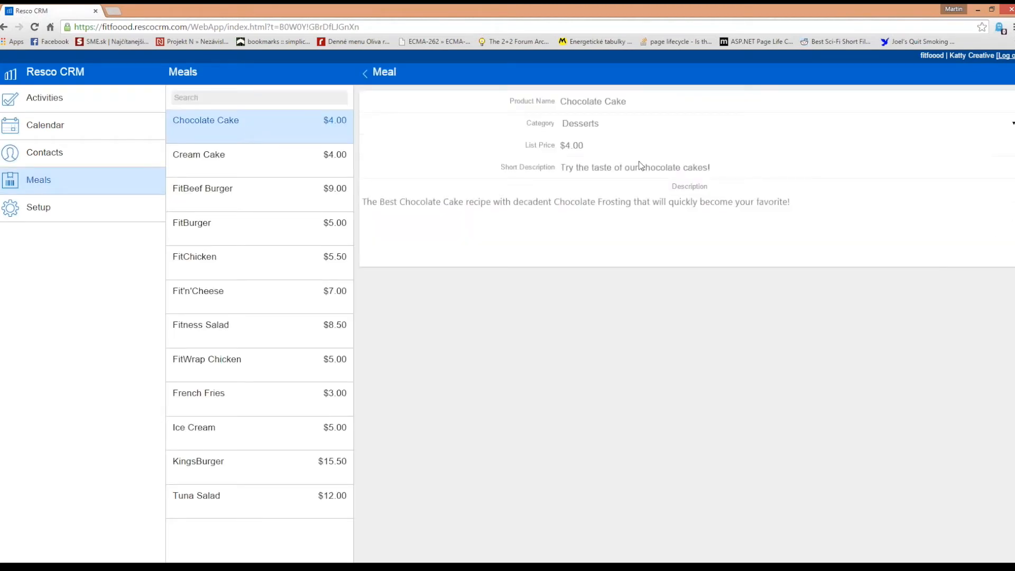
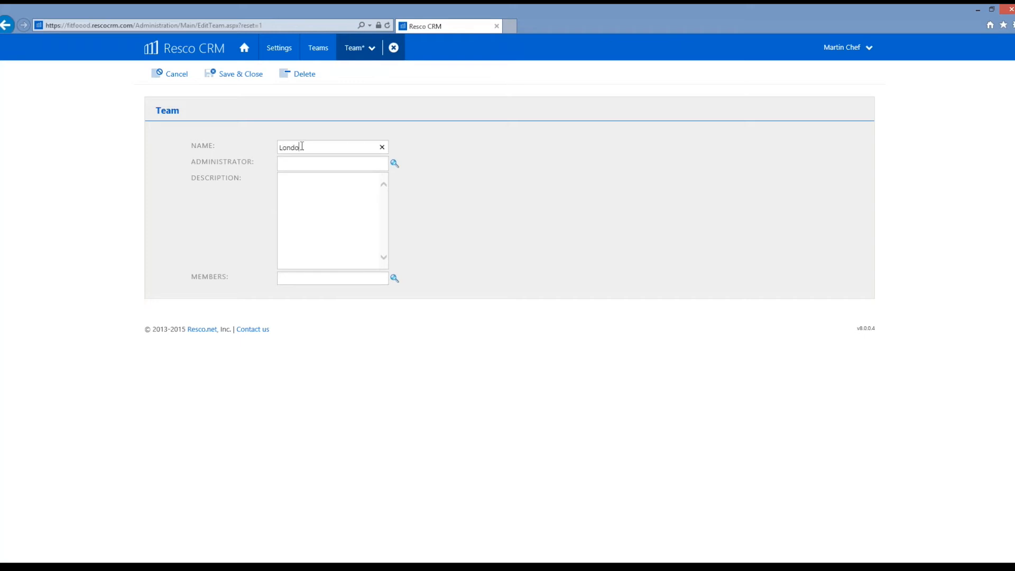
# Step: Name the new team London, assign the signed-in user as its administrator, and save it
pyautogui.click(395, 163)
pyautogui.click(315, 274)
pyautogui.click(241, 78)
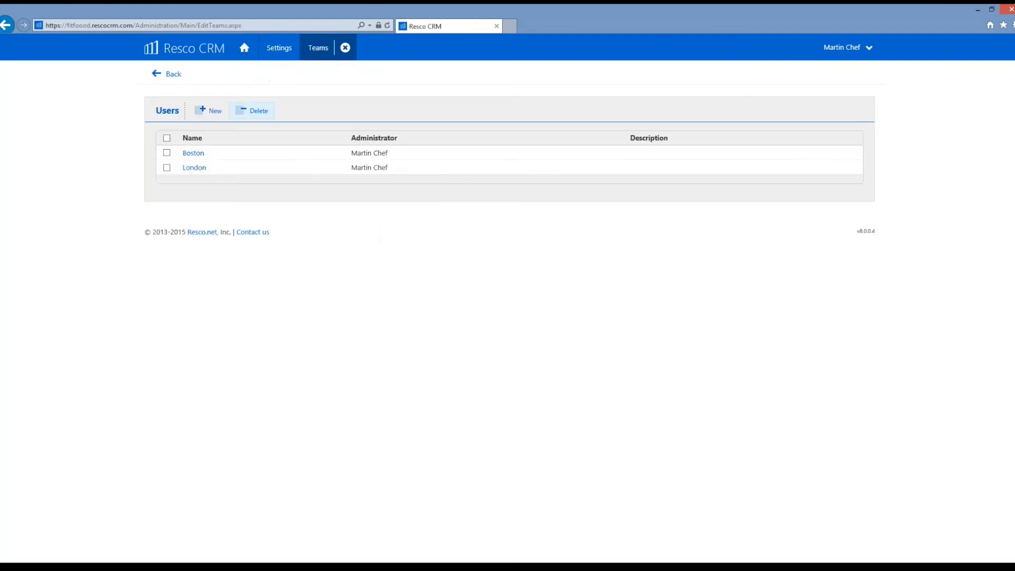
# Step: Open the teammembership entity's data and load fitfood-employees.csv for import
pyautogui.click(346, 48)
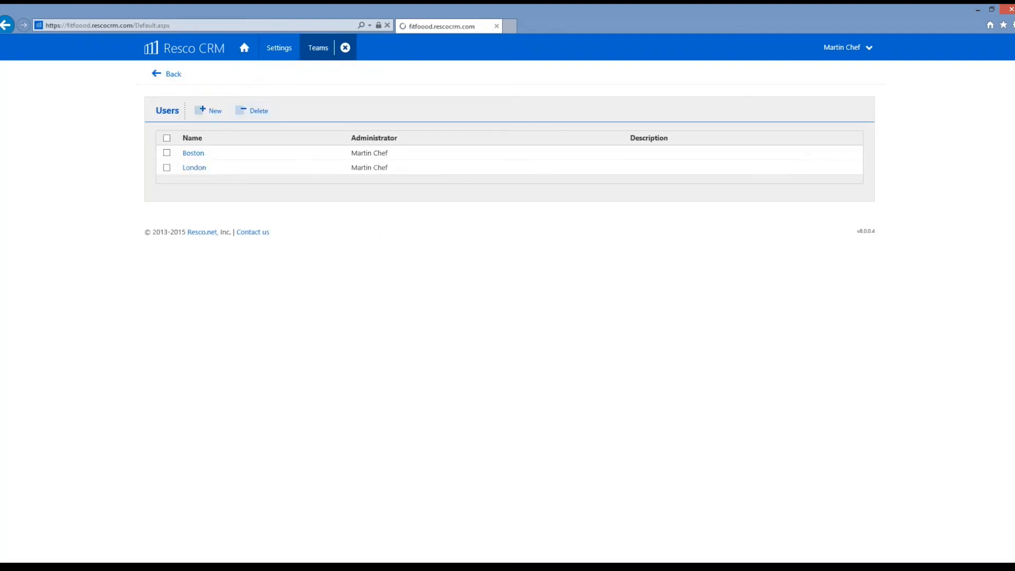
pyautogui.click(244, 278)
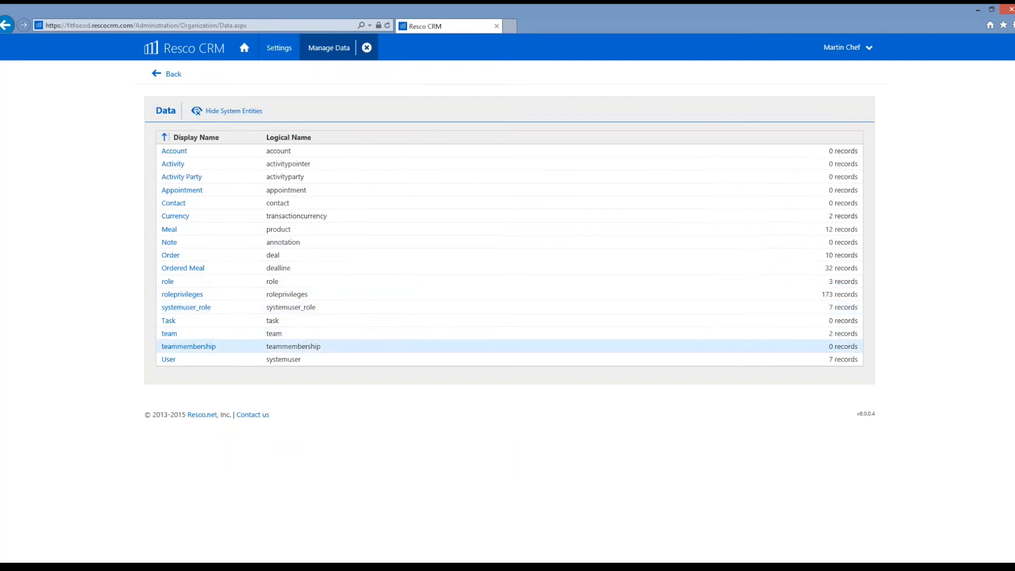
pyautogui.click(170, 348)
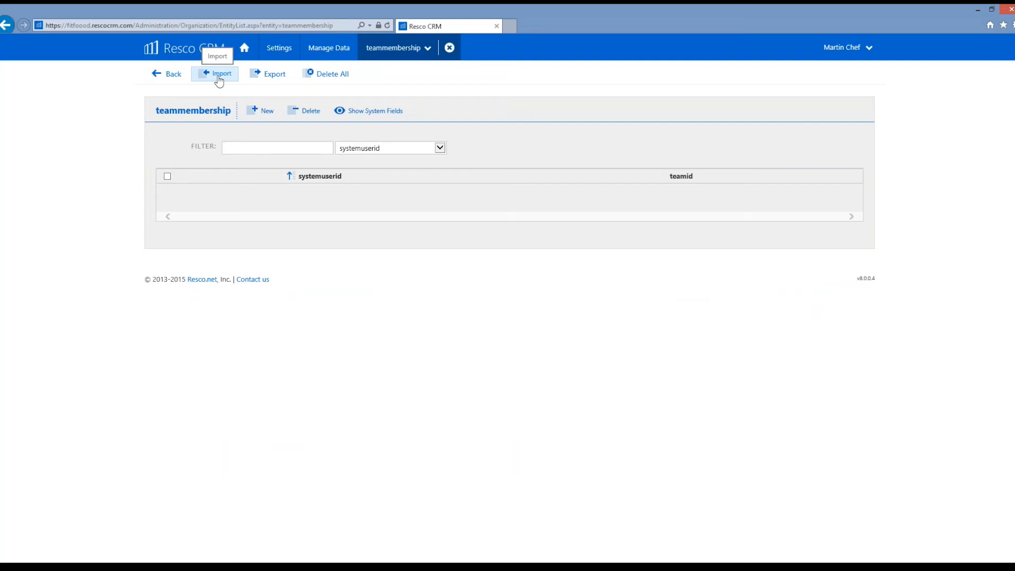
pyautogui.click(218, 77)
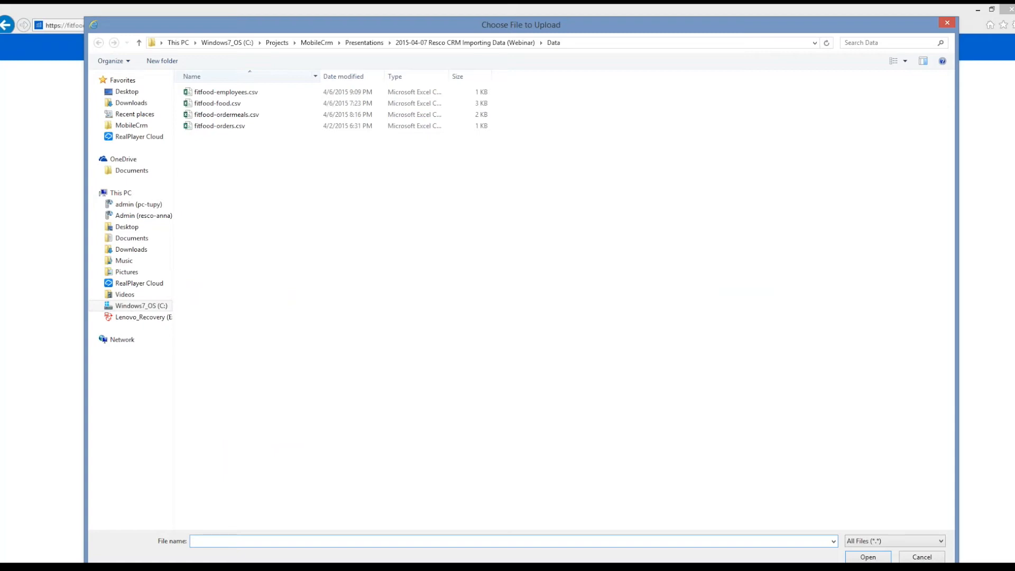
pyautogui.doubleClick(214, 94)
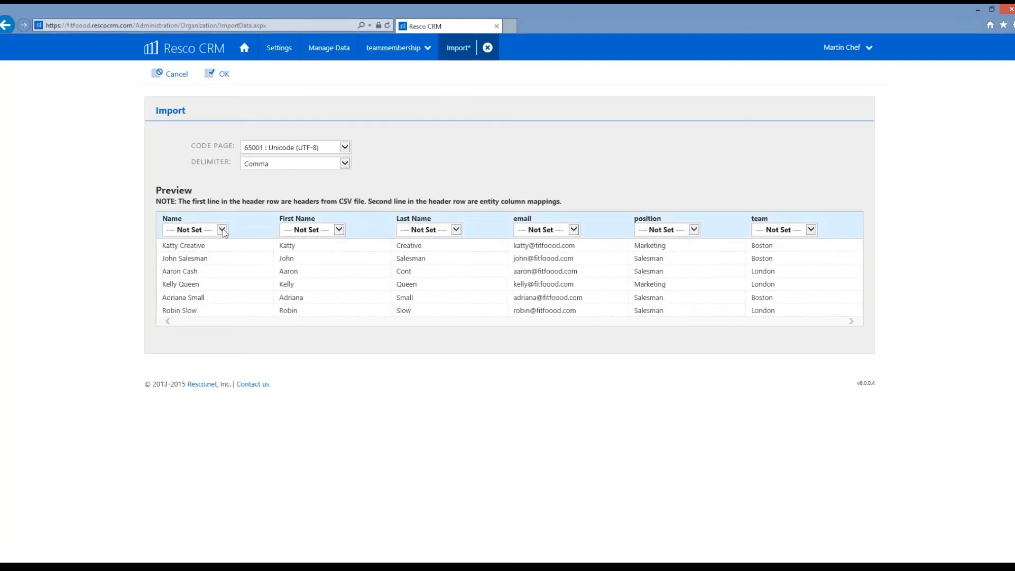
# Step: Map the Name column to systemuserid and team to teamid, ignore all other columns, and import the team membership records
pyautogui.click(170, 228)
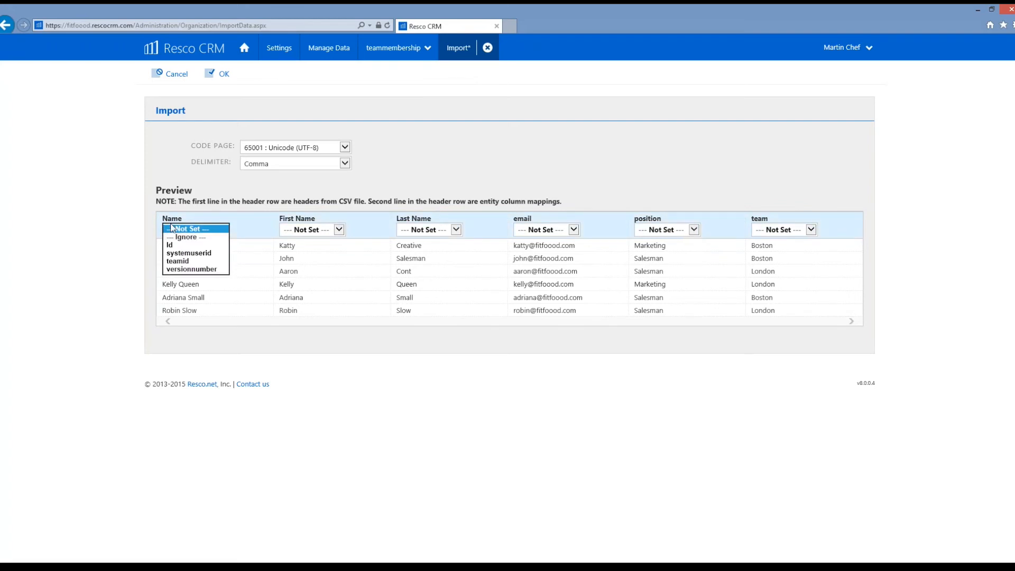
pyautogui.click(174, 252)
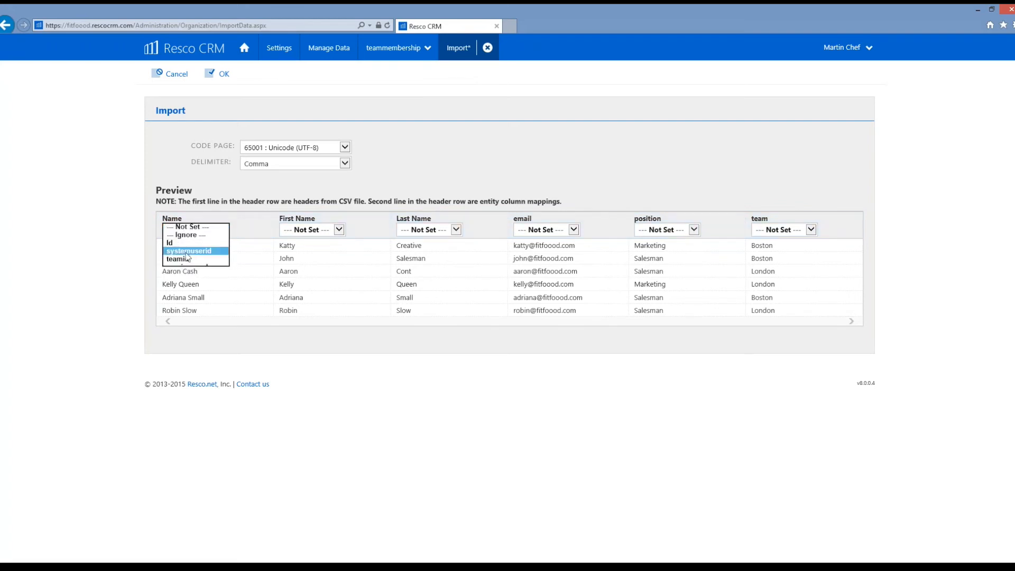
pyautogui.click(792, 234)
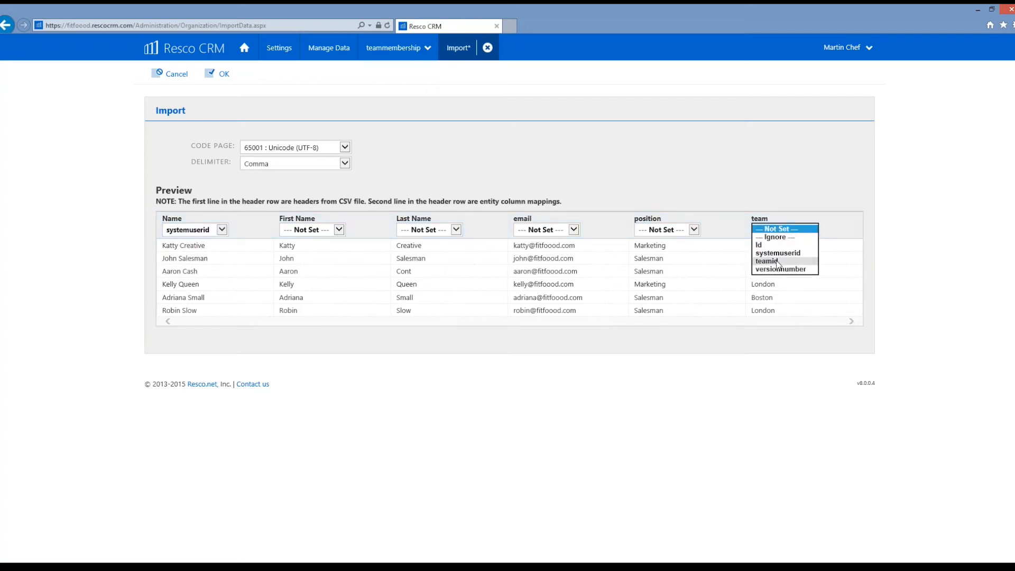
pyautogui.click(783, 263)
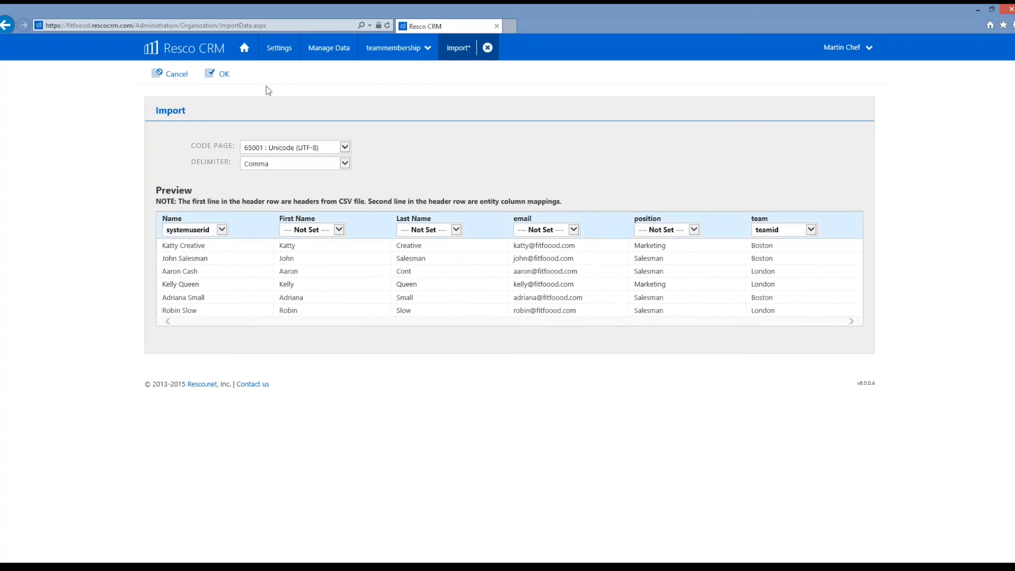
pyautogui.click(220, 75)
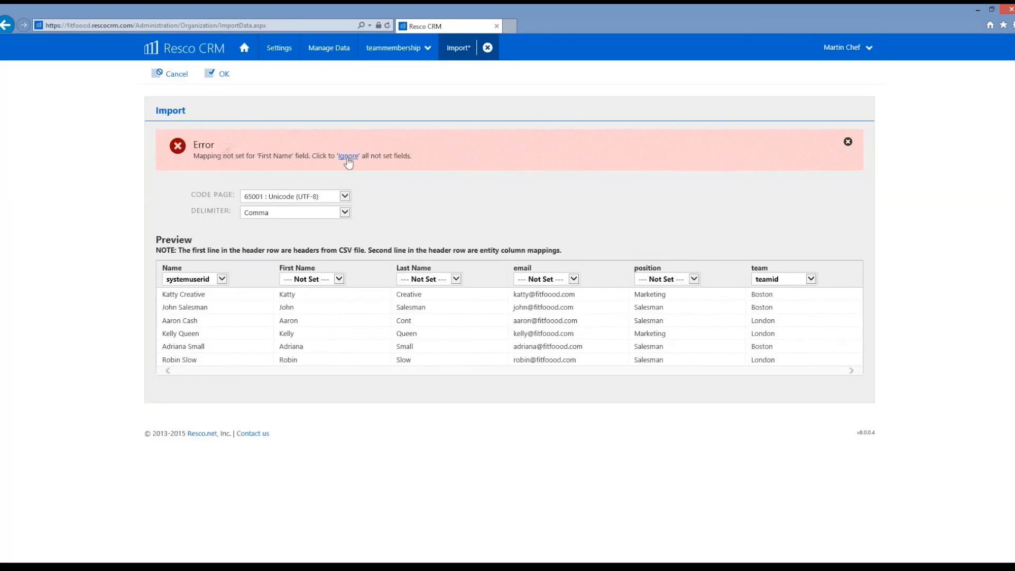
pyautogui.click(348, 156)
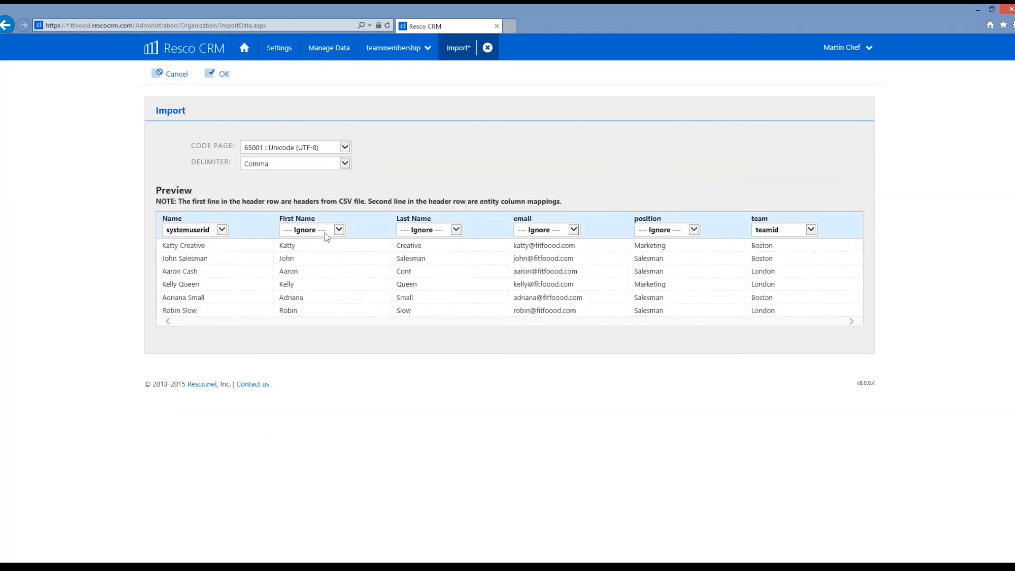
pyautogui.click(214, 75)
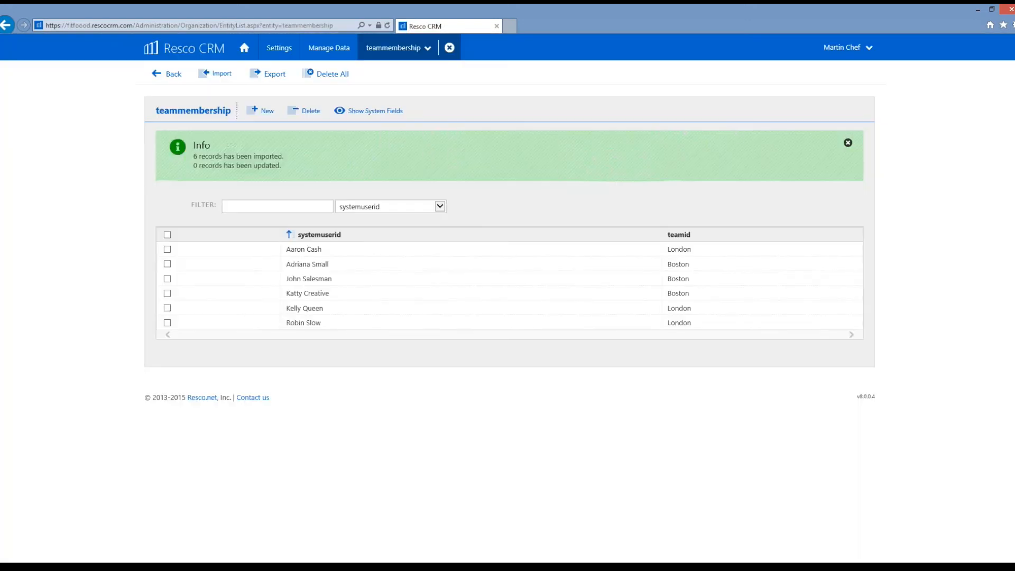
# Step: Check the members of the Boston team, and close it without changes
pyautogui.click(278, 48)
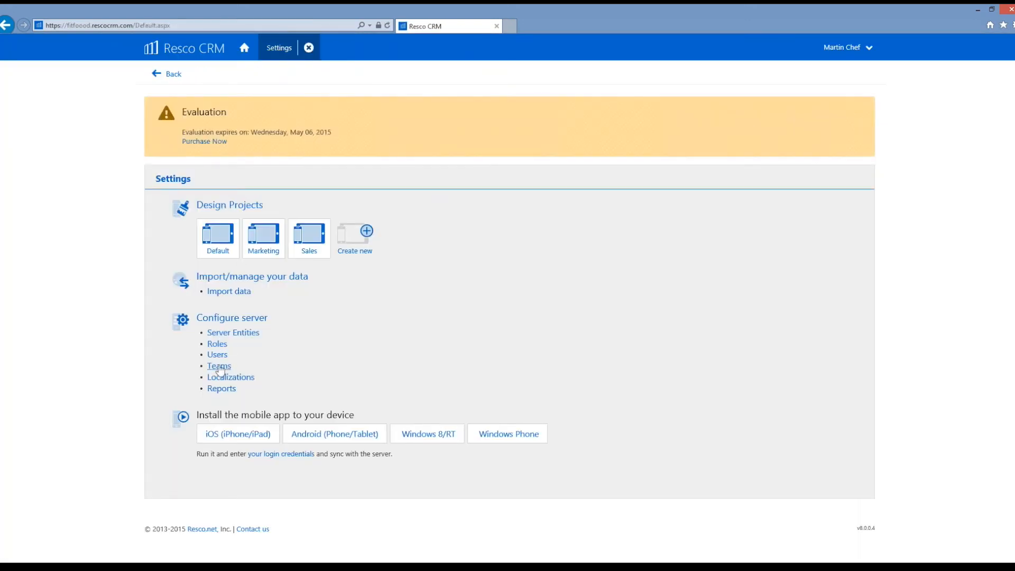
pyautogui.click(219, 367)
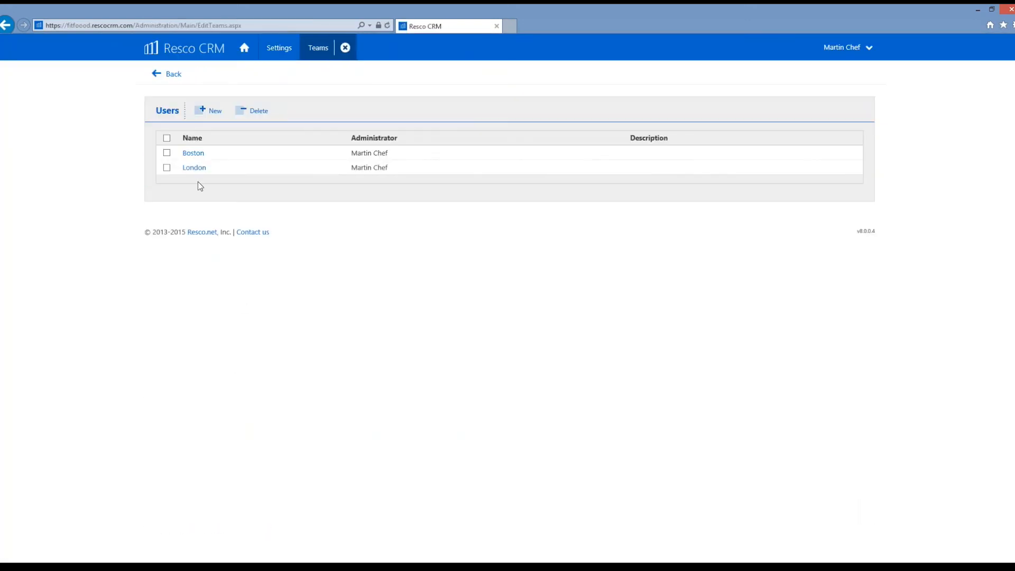
pyautogui.click(193, 152)
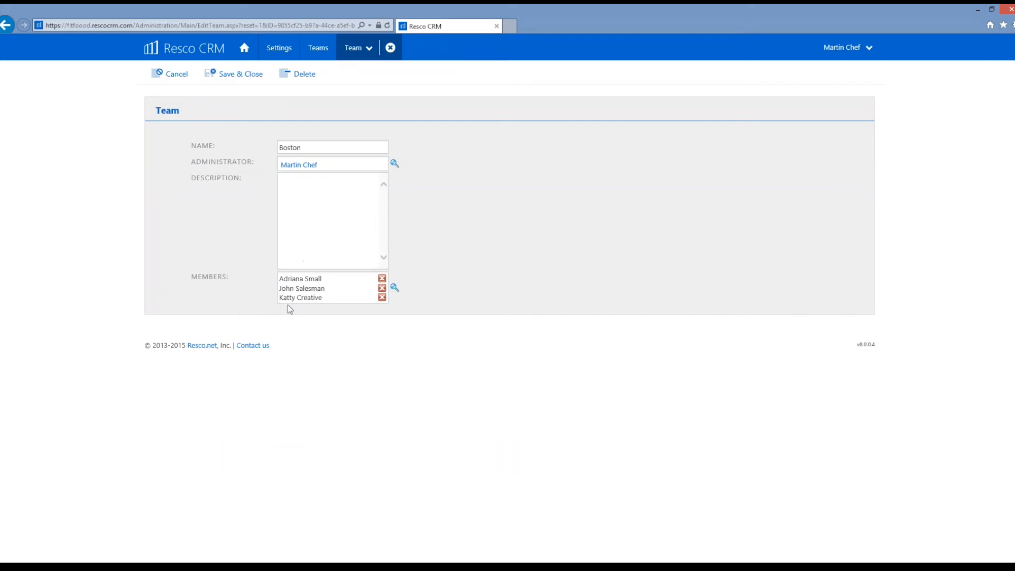
pyautogui.click(169, 74)
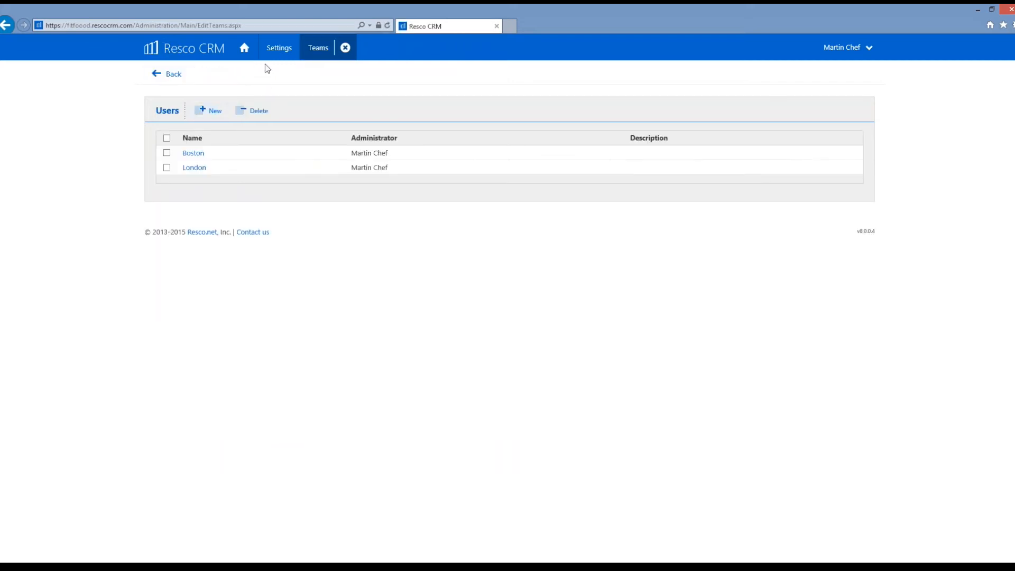
# Step: Make the Sales project available to the Salesman role and save the role assignment
pyautogui.click(280, 48)
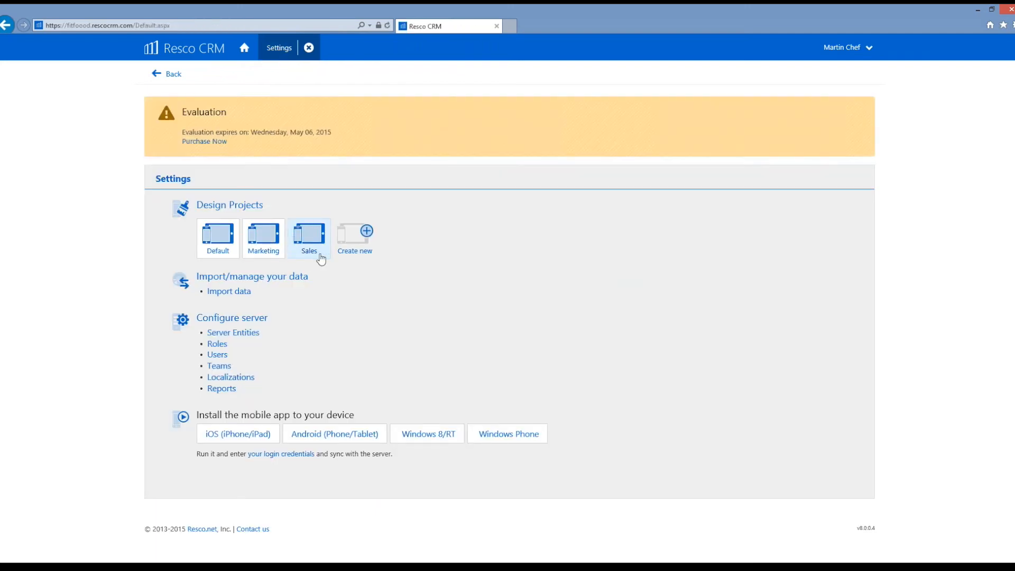
pyautogui.click(317, 249)
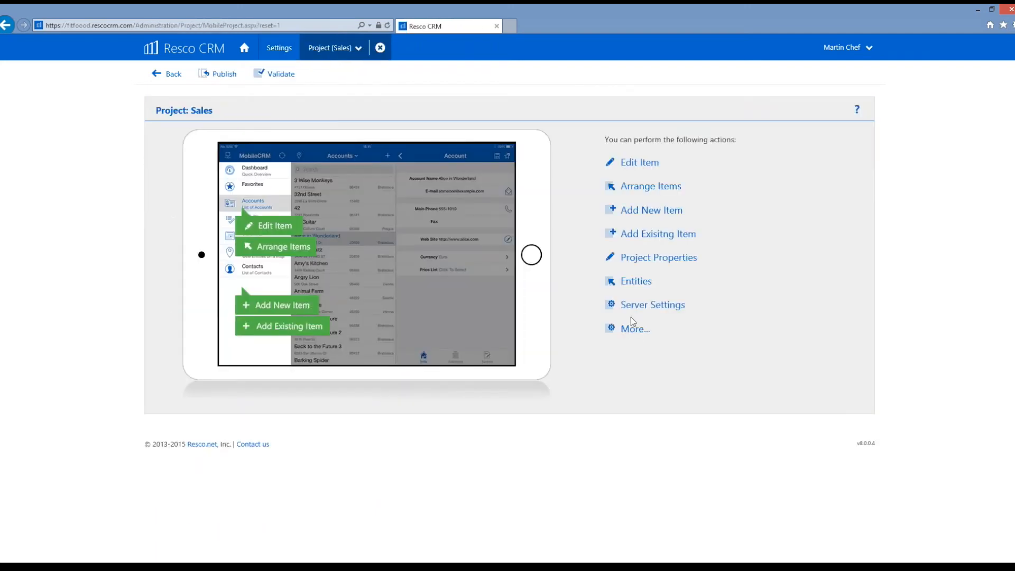
pyautogui.click(636, 332)
pyautogui.click(639, 342)
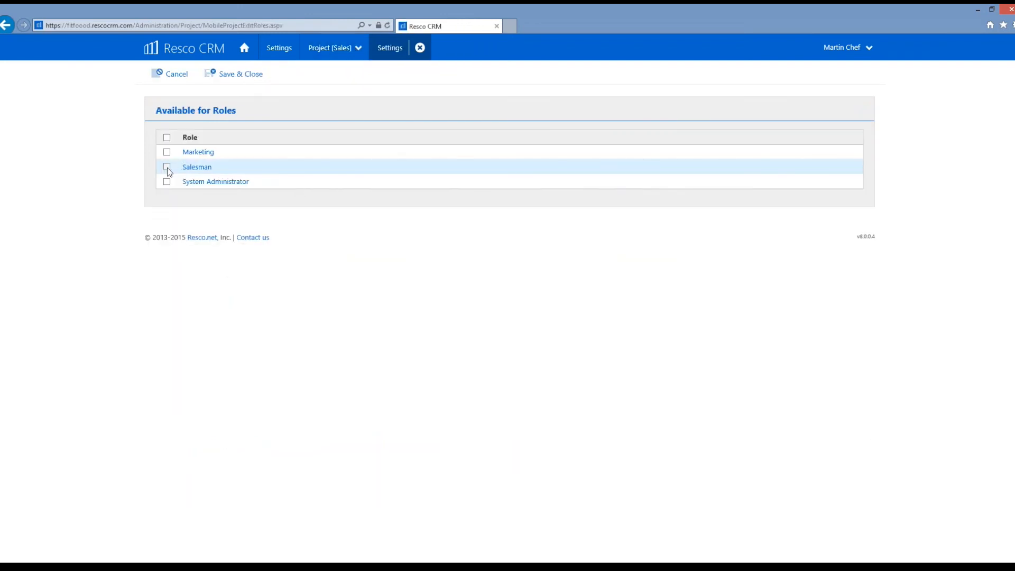
pyautogui.click(167, 167)
pyautogui.click(239, 74)
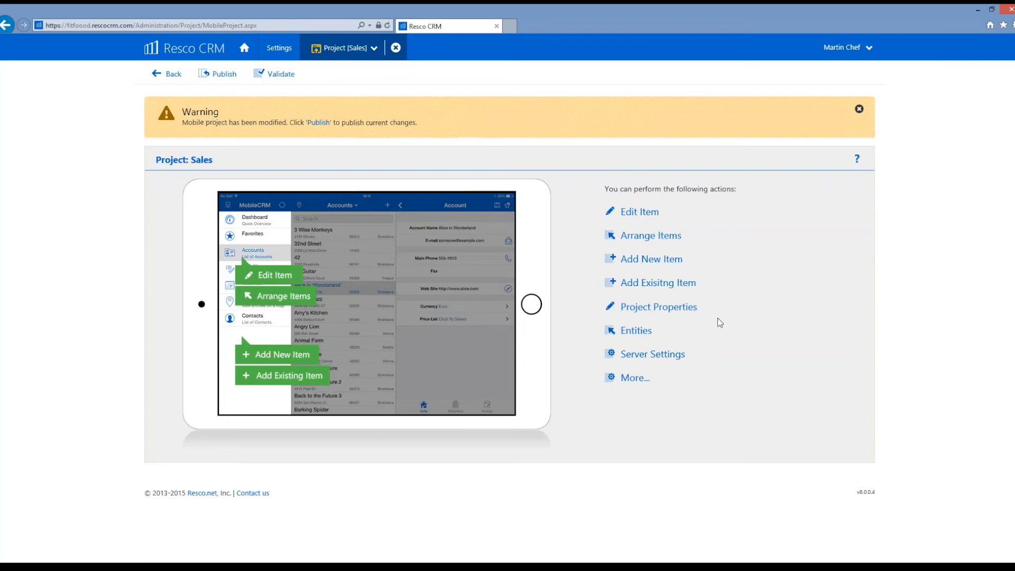
# Step: Save the Sales project's properties without changing them and publish the project
pyautogui.click(682, 311)
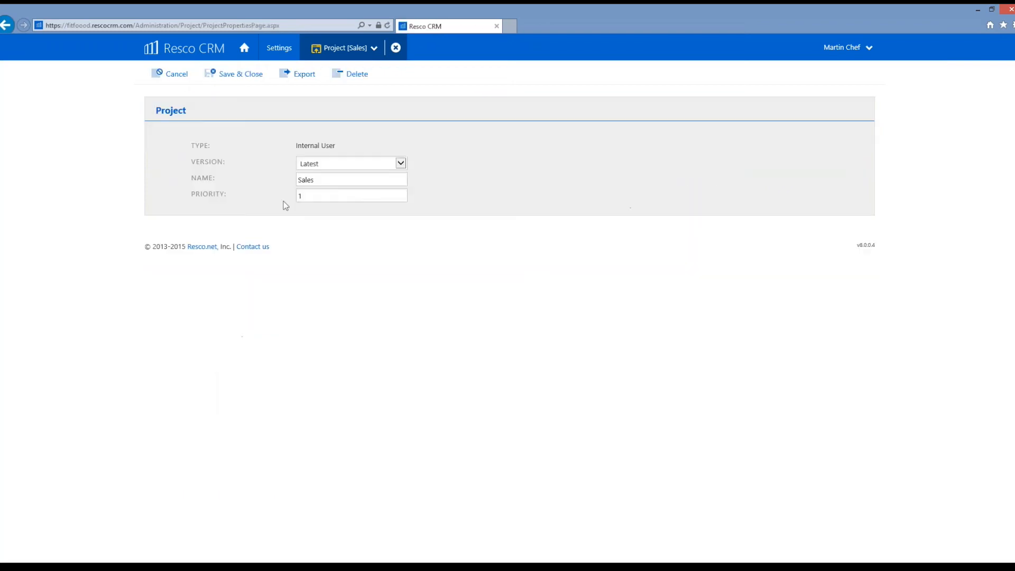
pyautogui.click(236, 76)
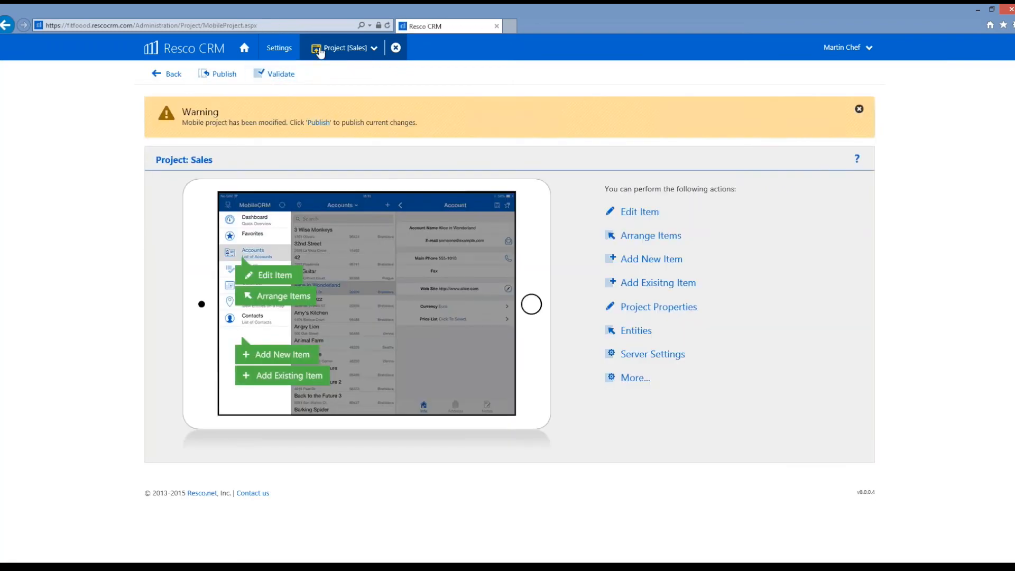
pyautogui.click(279, 47)
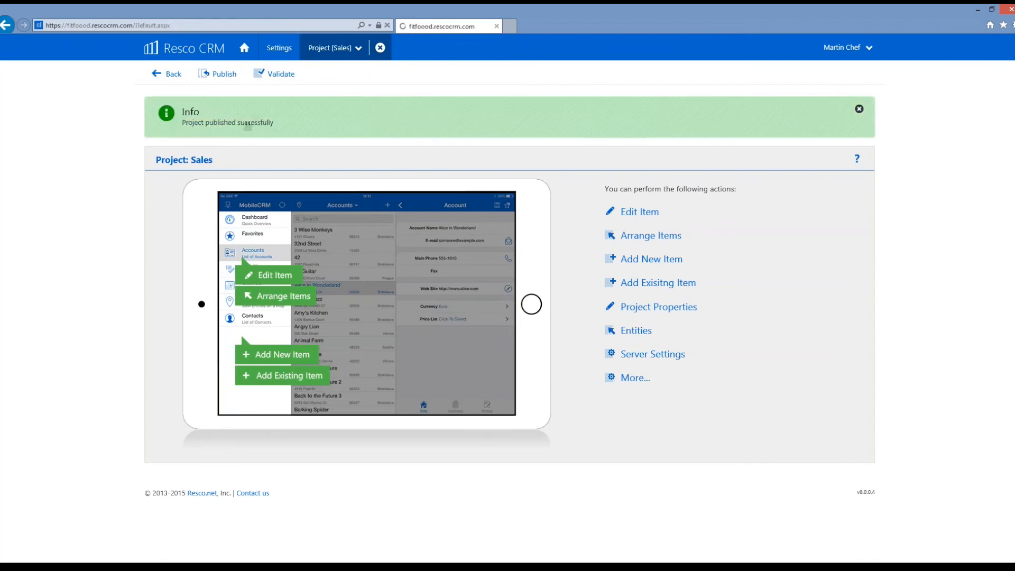
# Step: Check the roles and mobile projects assigned to the employees in the user list, and close it
pyautogui.click(217, 355)
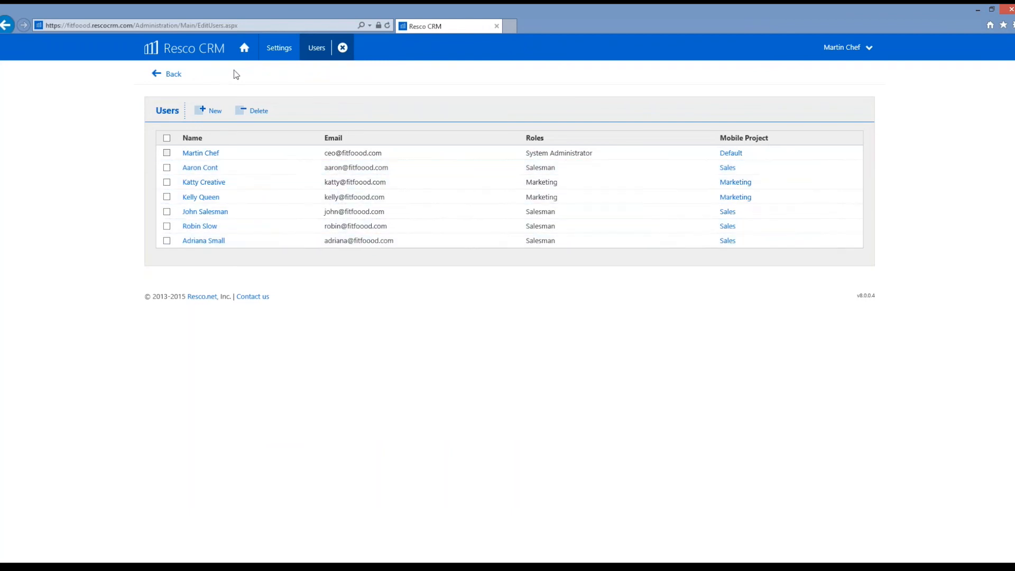
pyautogui.click(167, 78)
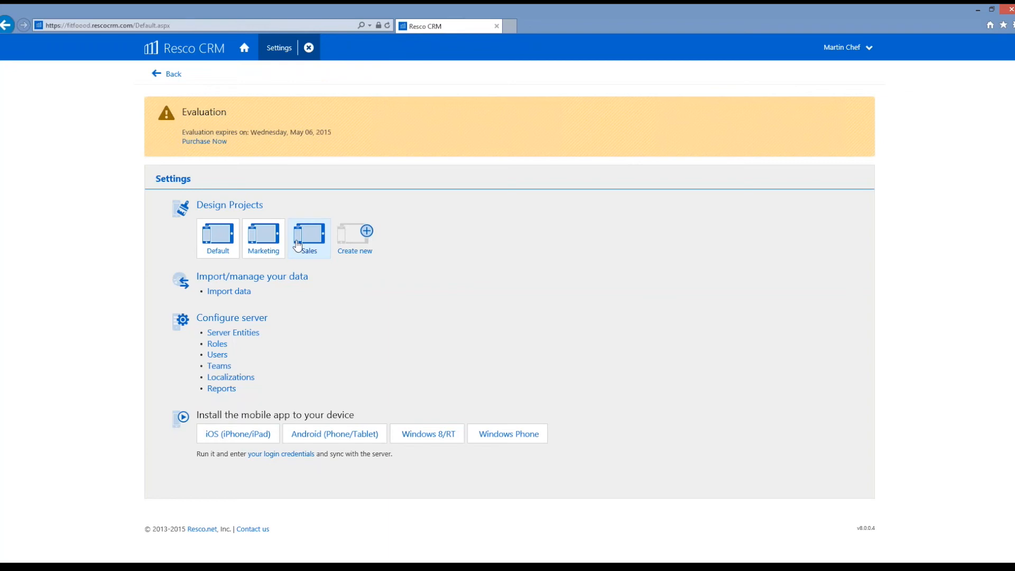
# Step: Open the Sales project and look into the Meal entity's Default view, leaving it without changes
pyautogui.click(308, 239)
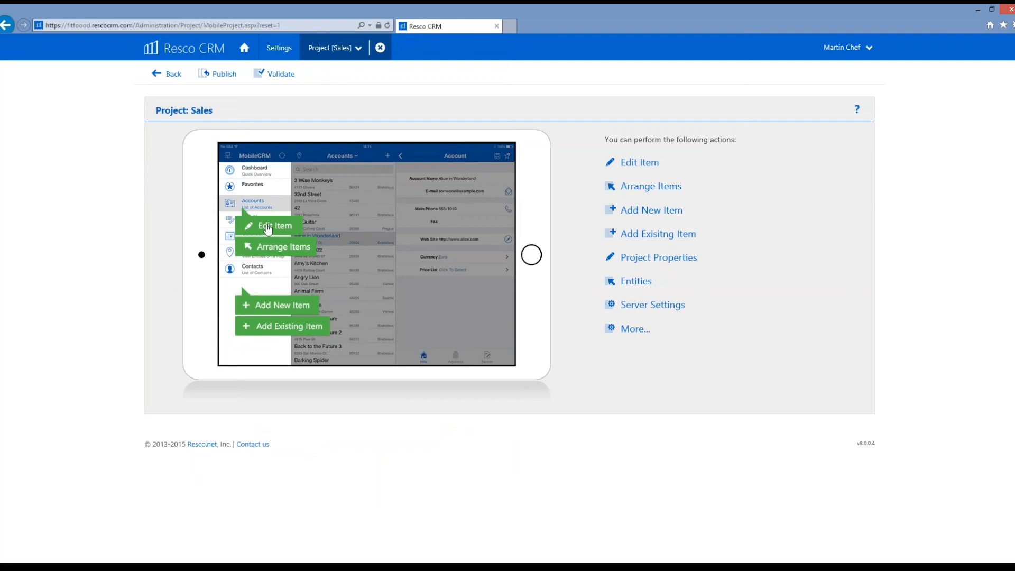
pyautogui.click(250, 262)
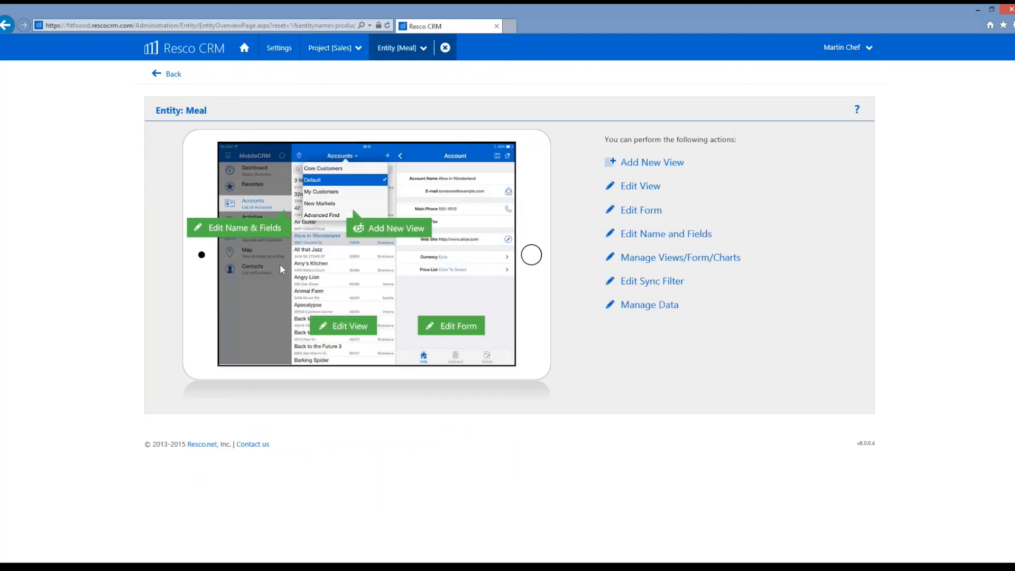
pyautogui.click(340, 326)
pyautogui.click(337, 344)
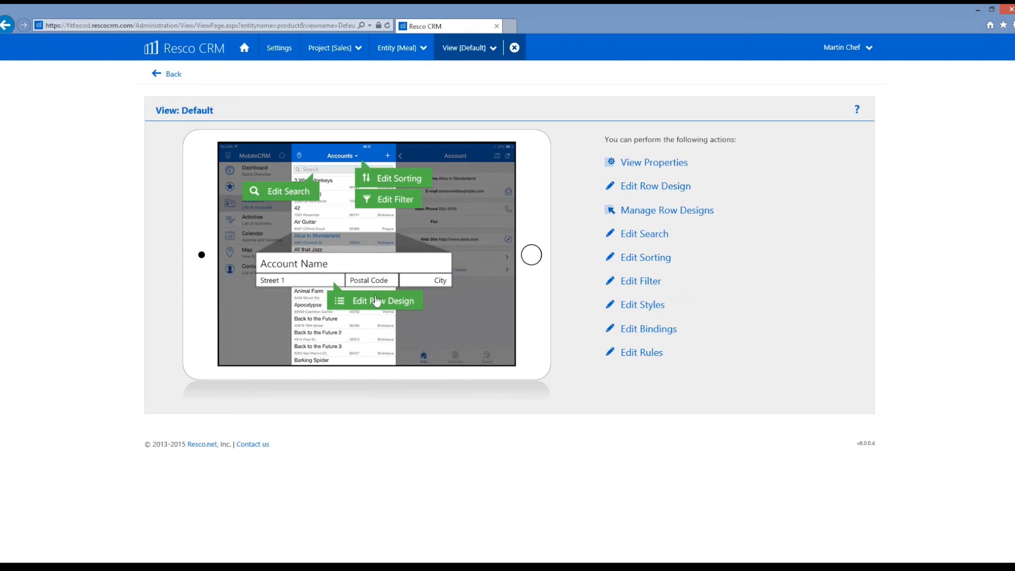
pyautogui.click(376, 301)
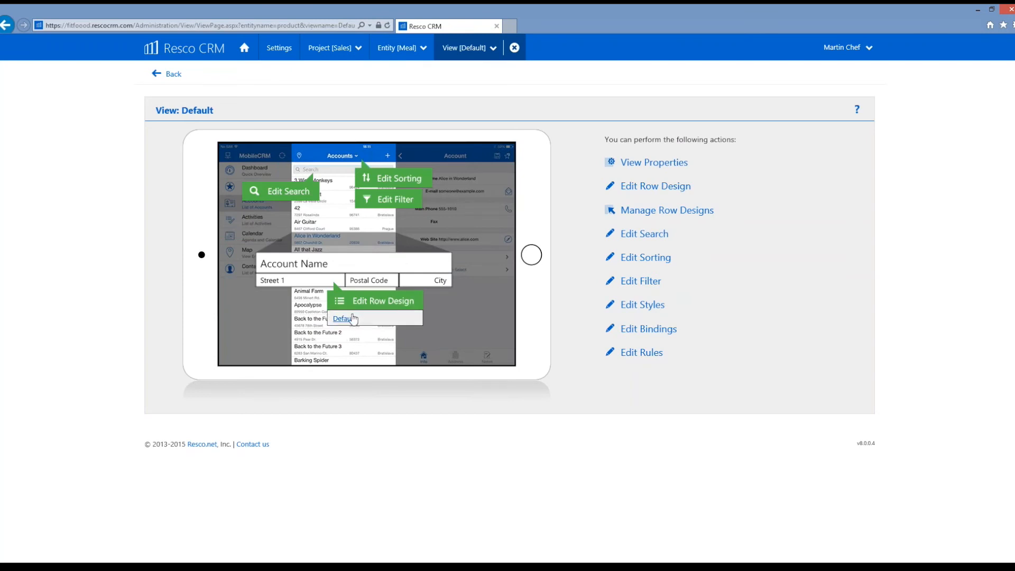
pyautogui.click(167, 76)
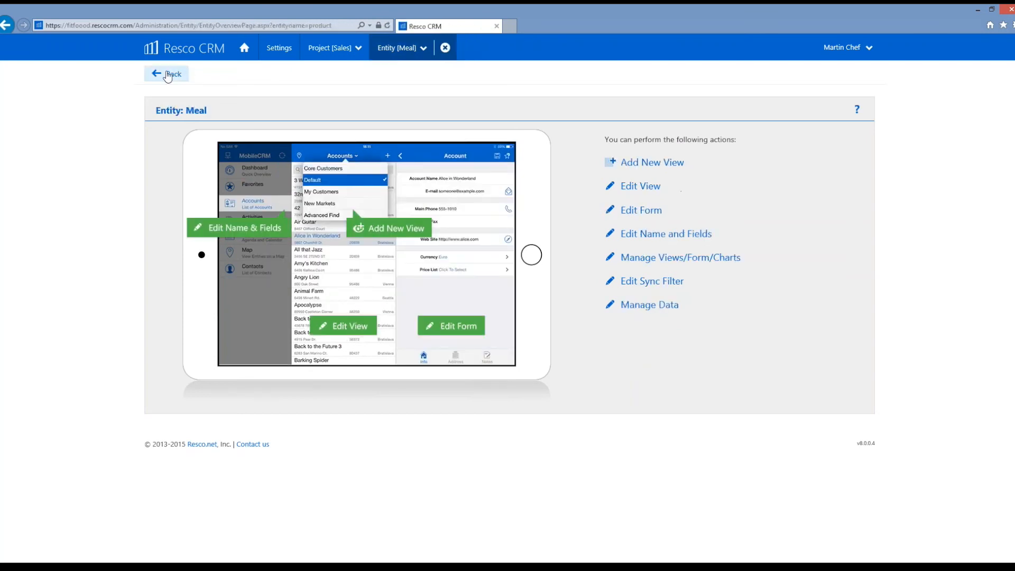
# Step: Filter the Order entity's Team Orders view to records whose Owner Equals Current User or User's Teams, and save the filter
pyautogui.click(423, 48)
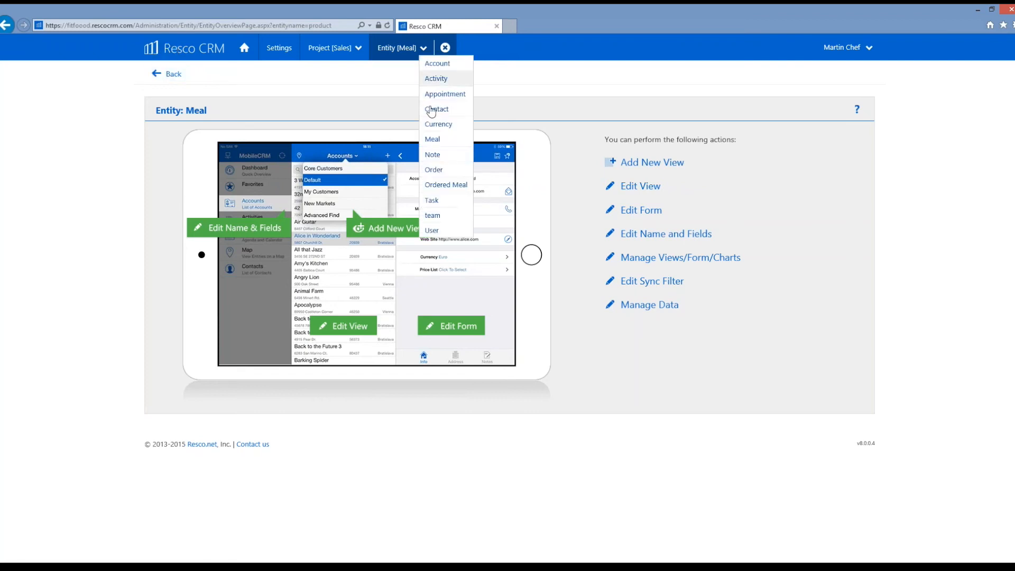
pyautogui.click(443, 170)
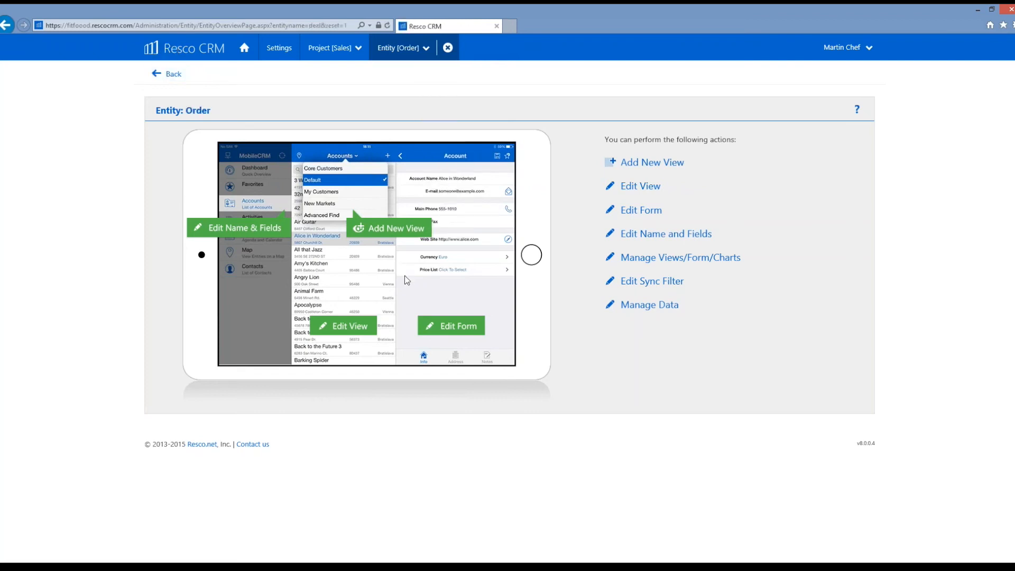
pyautogui.click(348, 328)
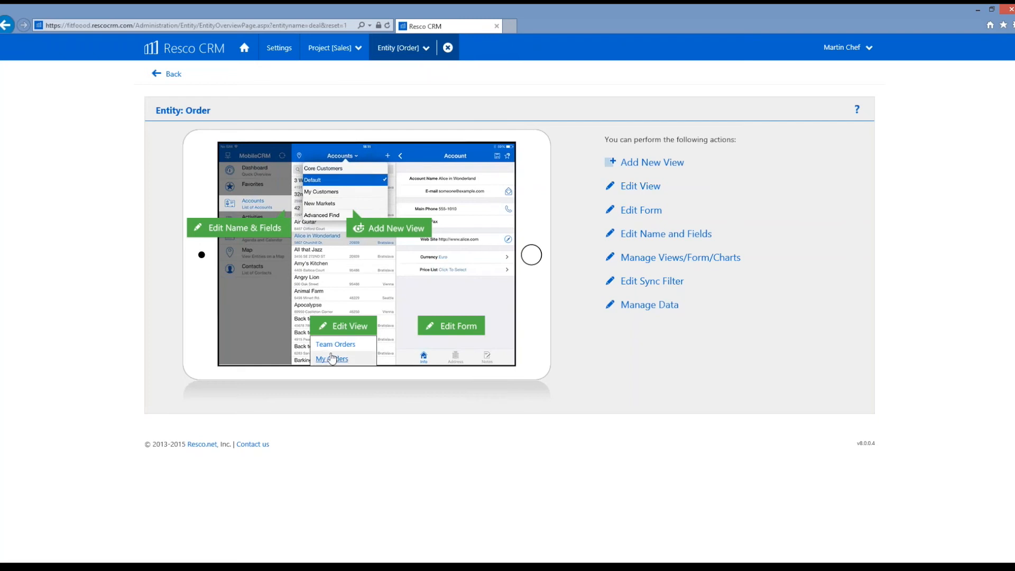
pyautogui.click(333, 345)
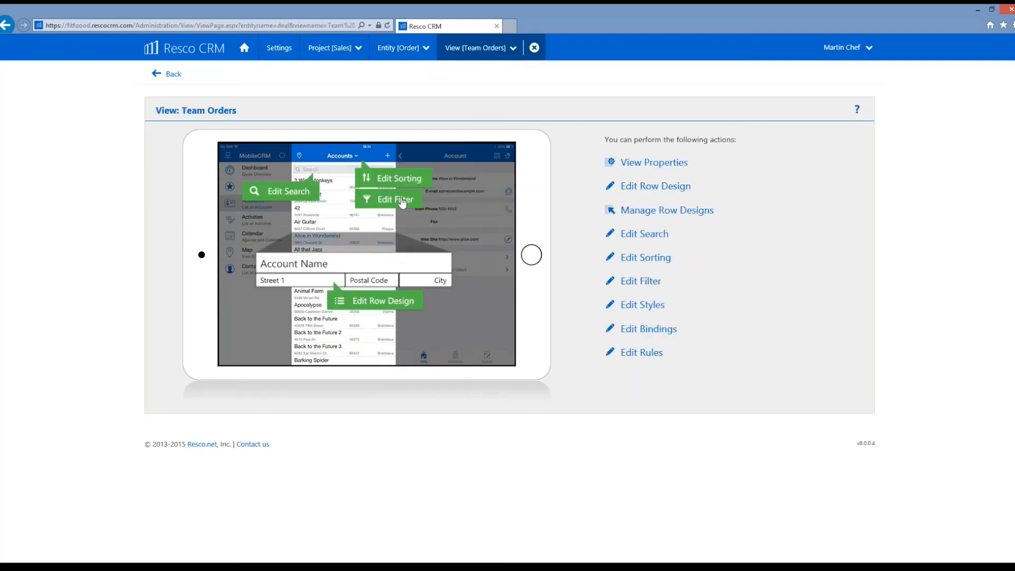
pyautogui.click(399, 202)
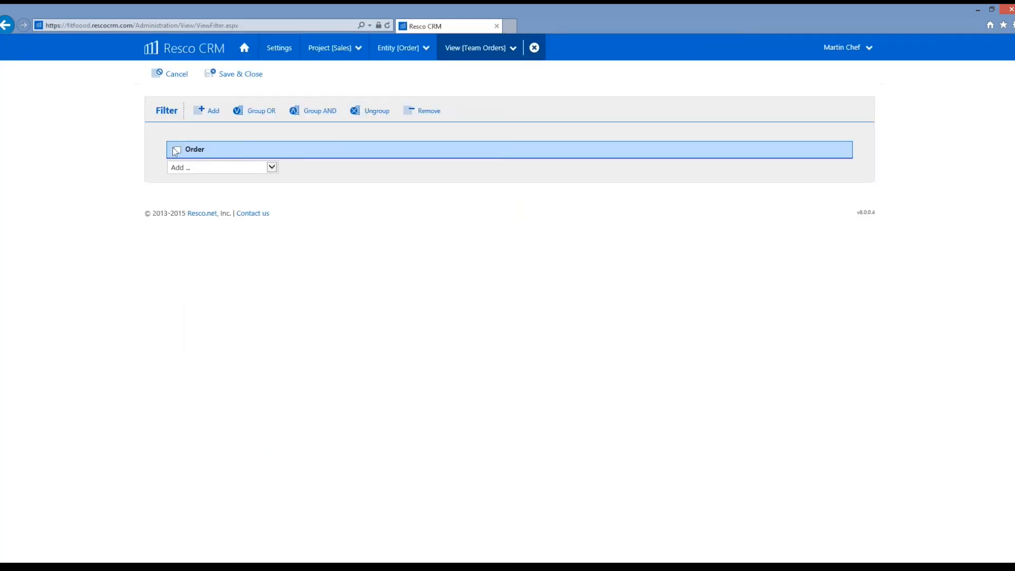
pyautogui.click(272, 167)
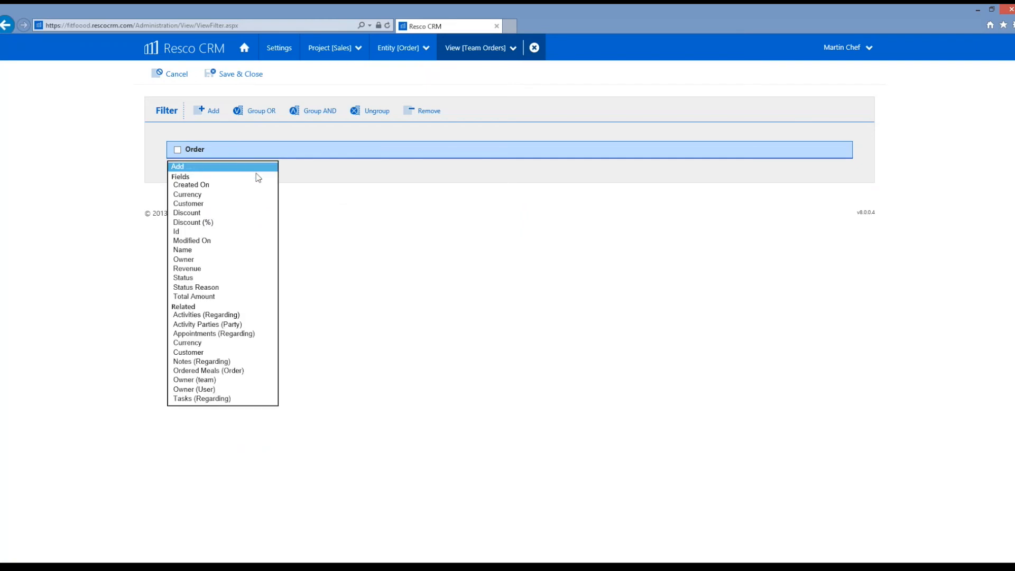
pyautogui.click(192, 260)
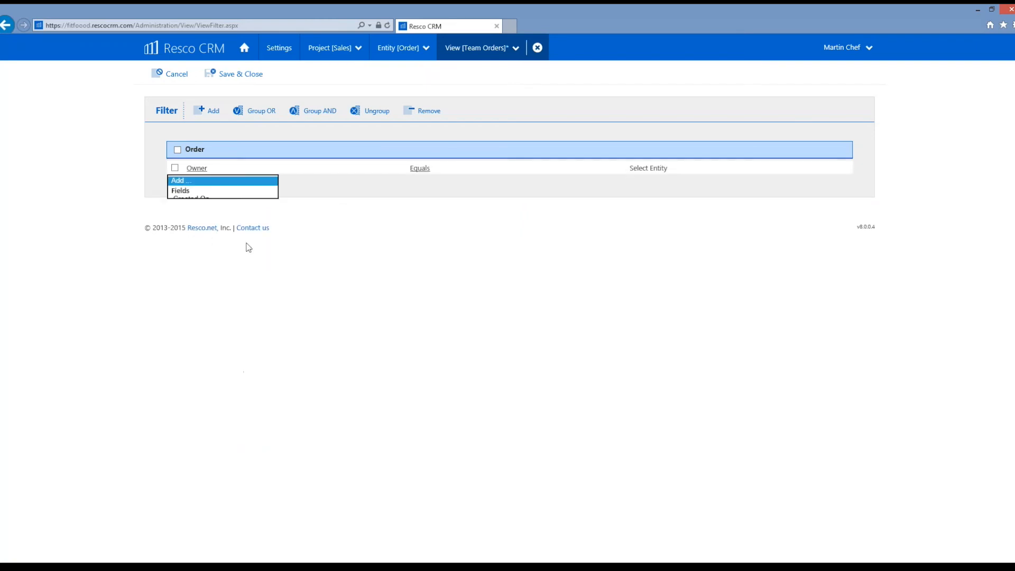
pyautogui.click(439, 166)
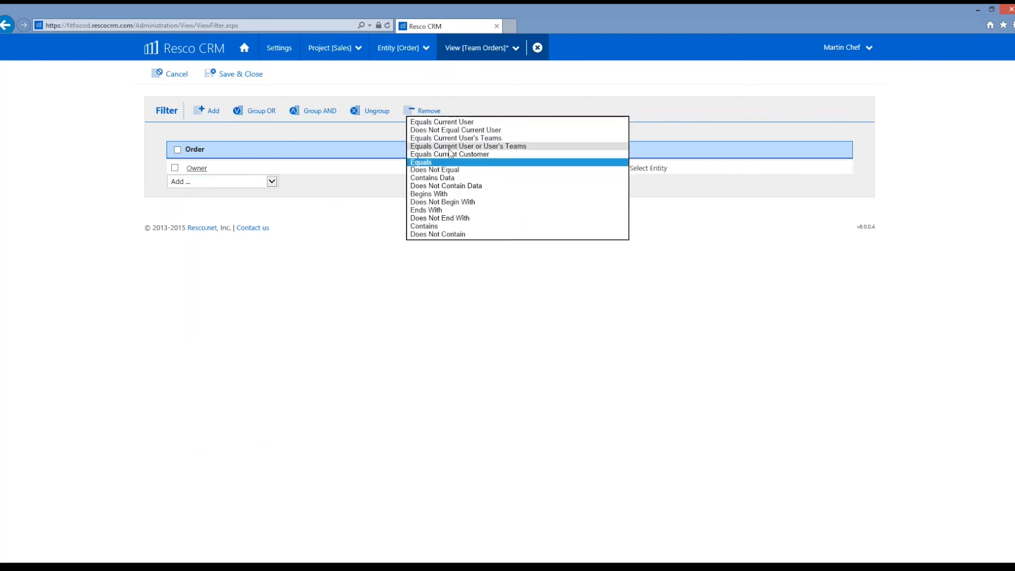
pyautogui.click(477, 147)
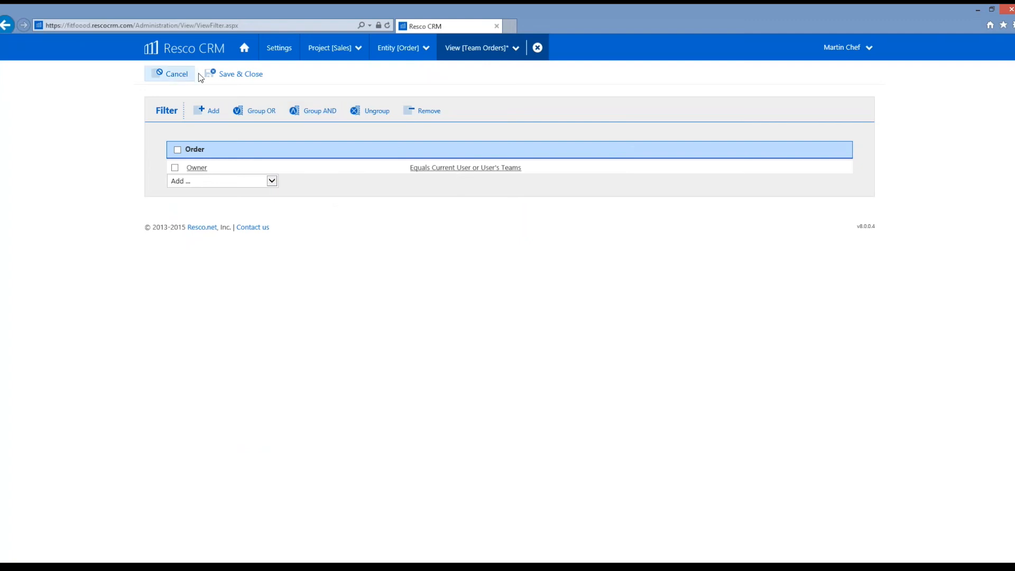
pyautogui.click(223, 77)
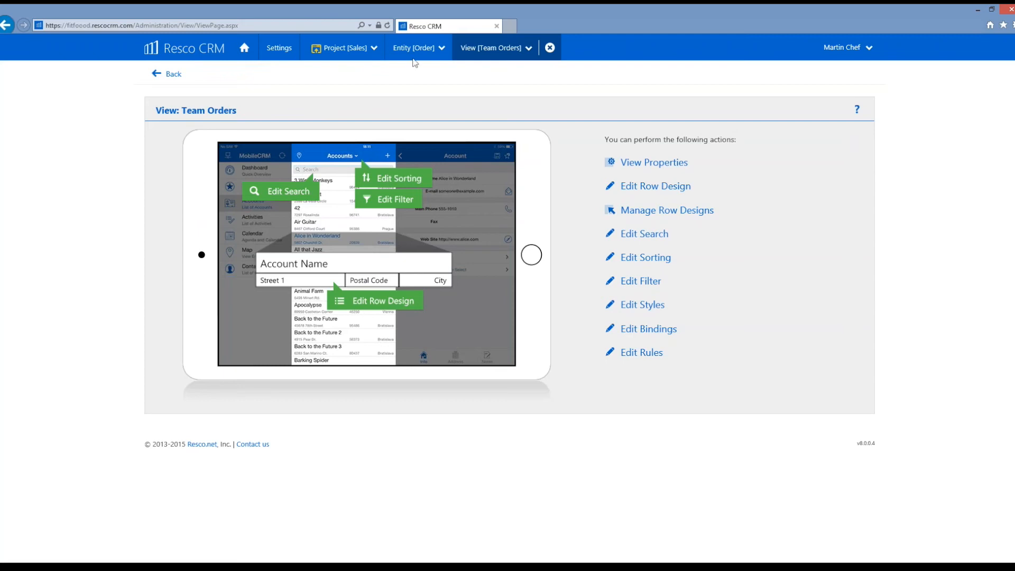
# Step: Filter the Order entity's My Orders view to records whose Owner Equals Current User, and save the filter
pyautogui.click(531, 50)
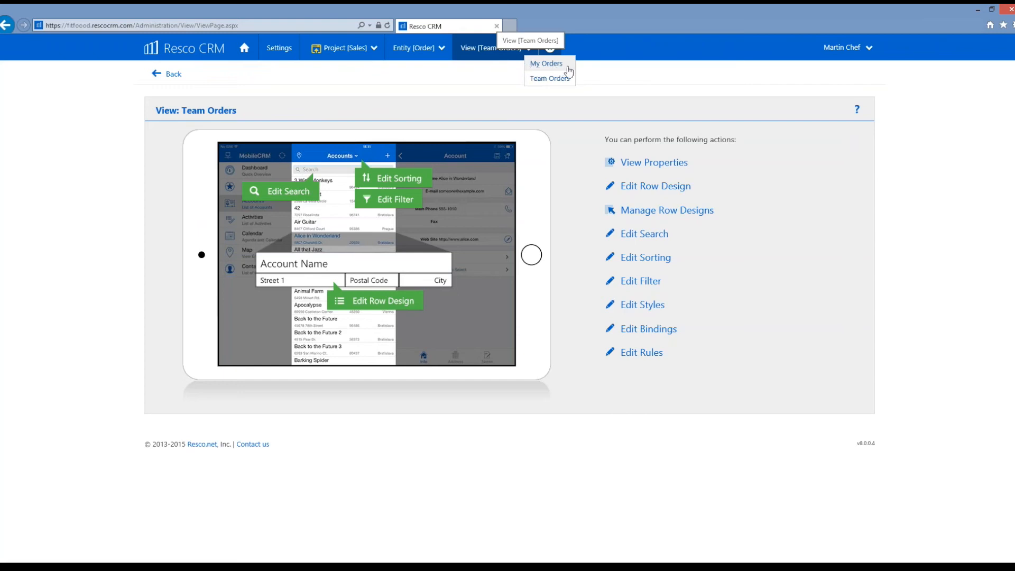
pyautogui.click(539, 64)
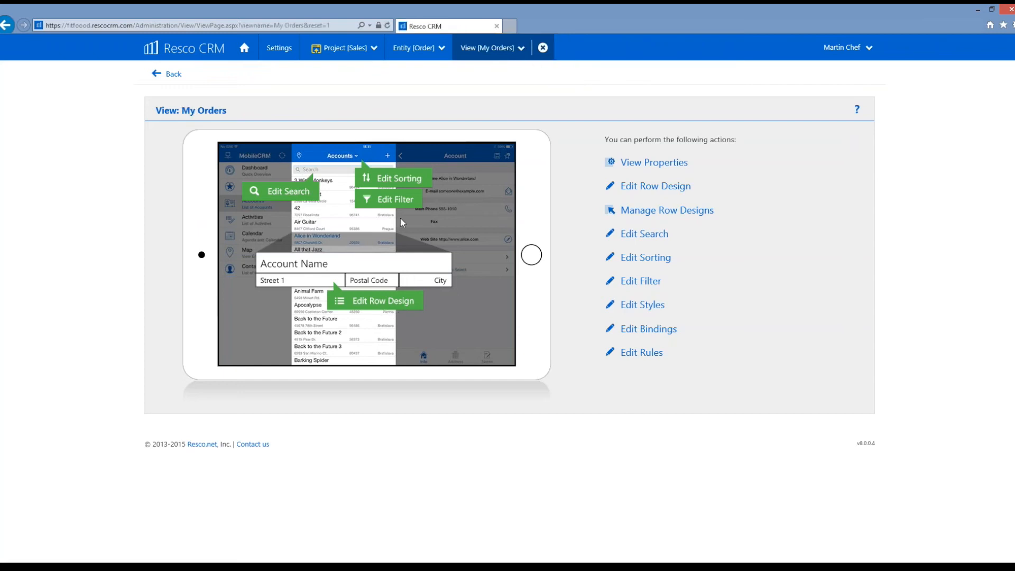
pyautogui.click(400, 200)
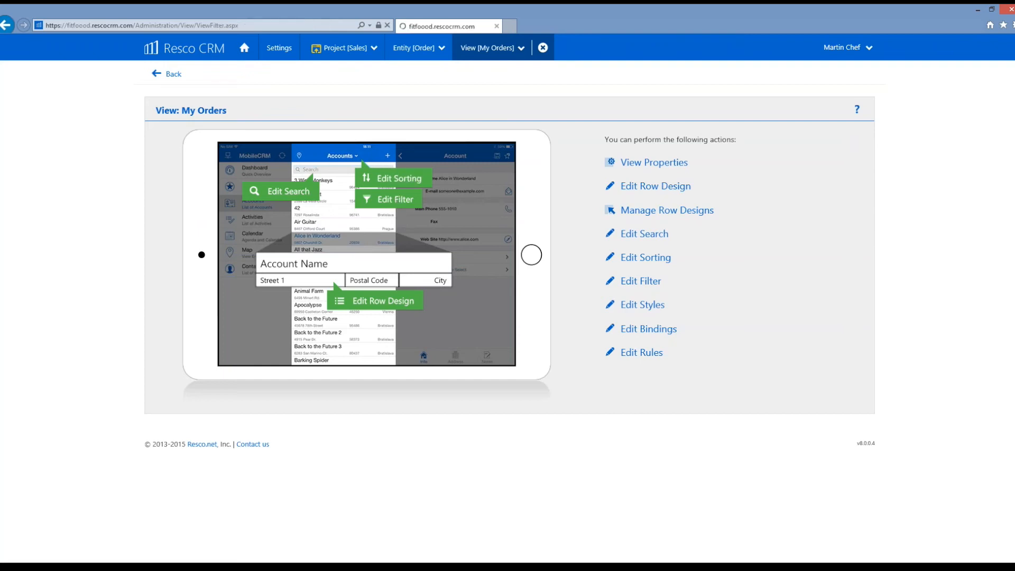
pyautogui.click(271, 167)
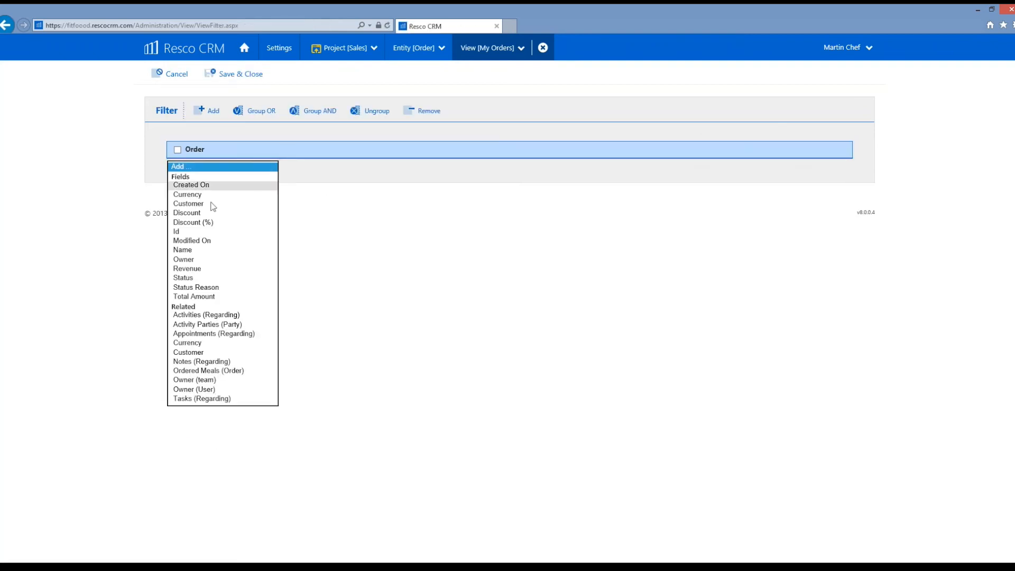
pyautogui.click(183, 260)
pyautogui.click(430, 170)
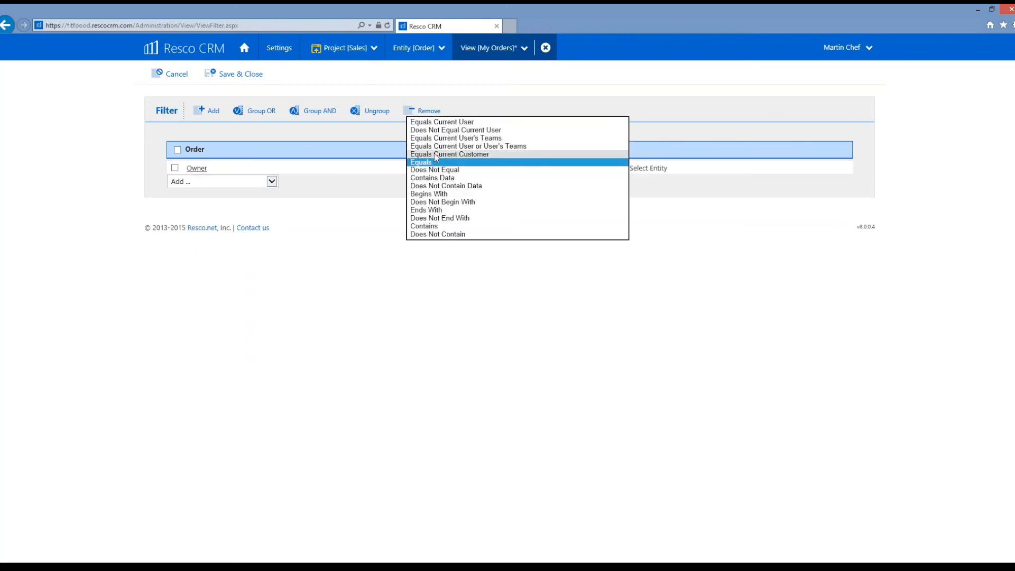
pyautogui.click(440, 124)
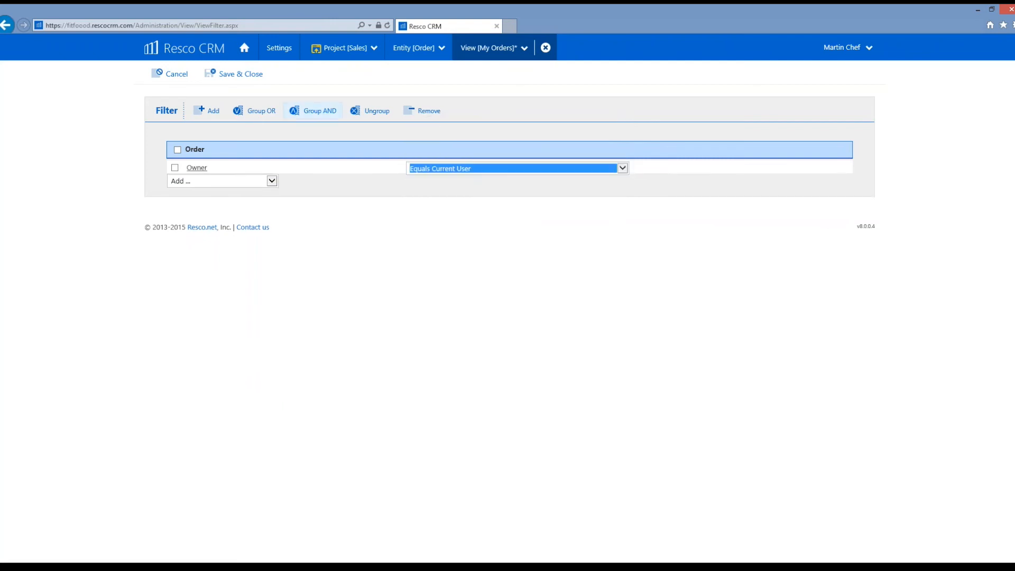
pyautogui.click(234, 74)
# Step: Close the My Orders view and publish the modified Sales project
pyautogui.click(543, 48)
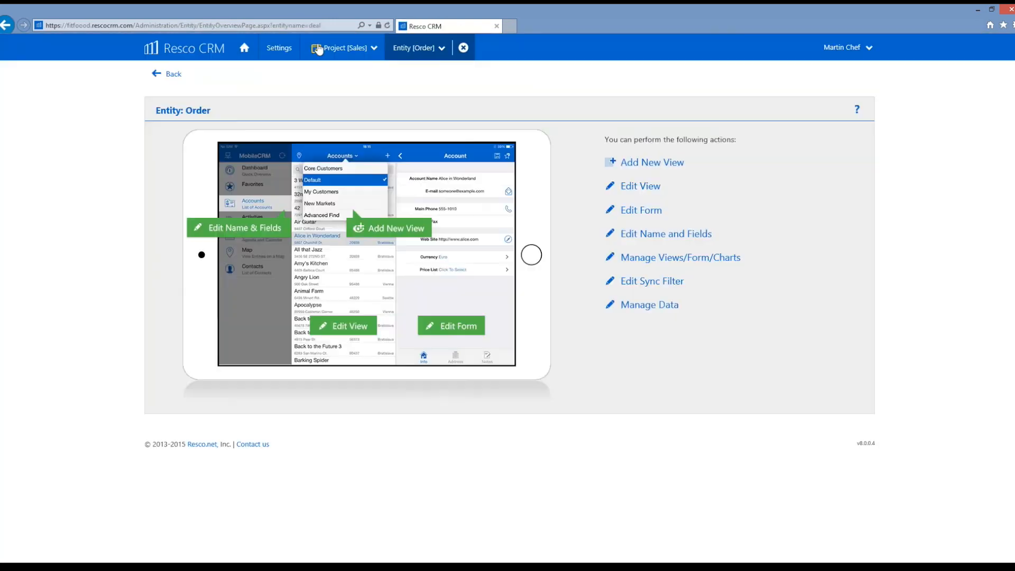
pyautogui.click(316, 49)
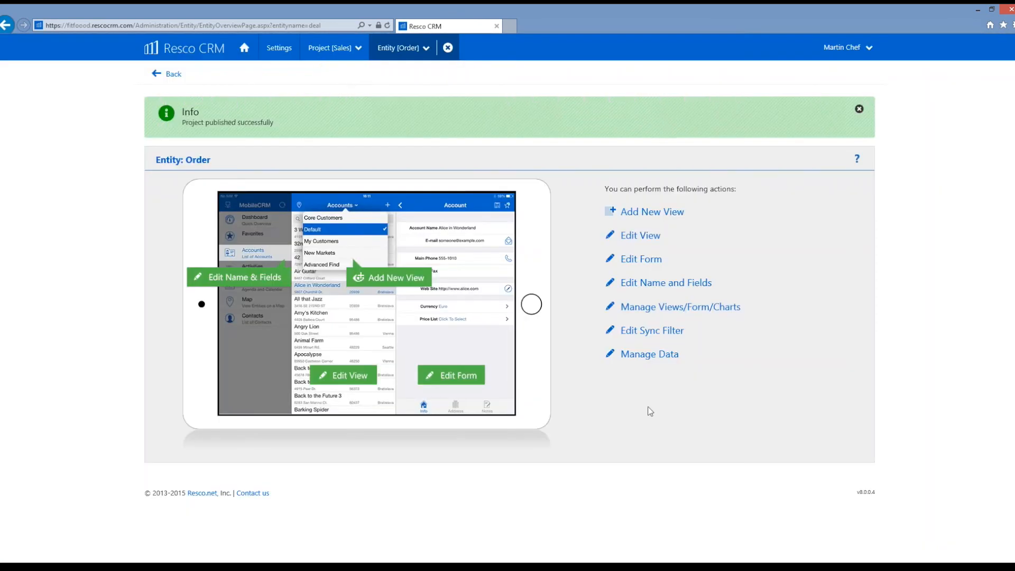
# Step: Open the Order entity's data and load fitfood-orders.csv for import
pyautogui.click(281, 49)
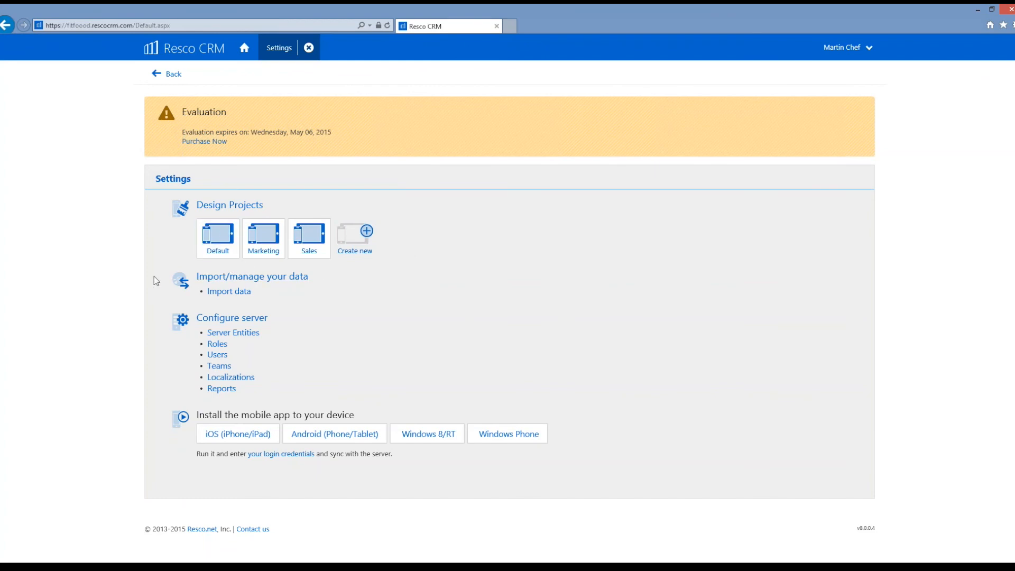
pyautogui.click(238, 277)
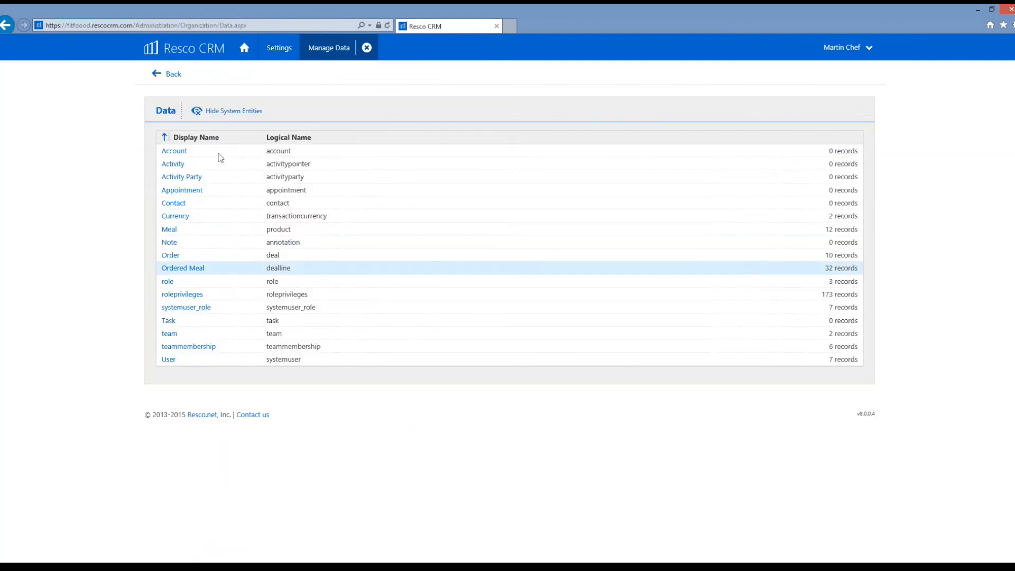
pyautogui.click(170, 255)
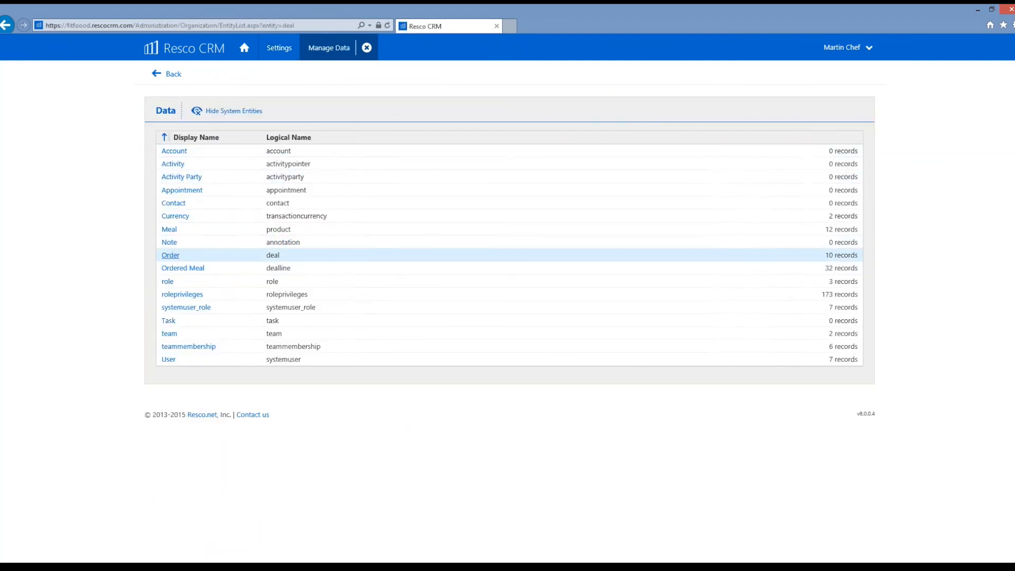
pyautogui.click(229, 79)
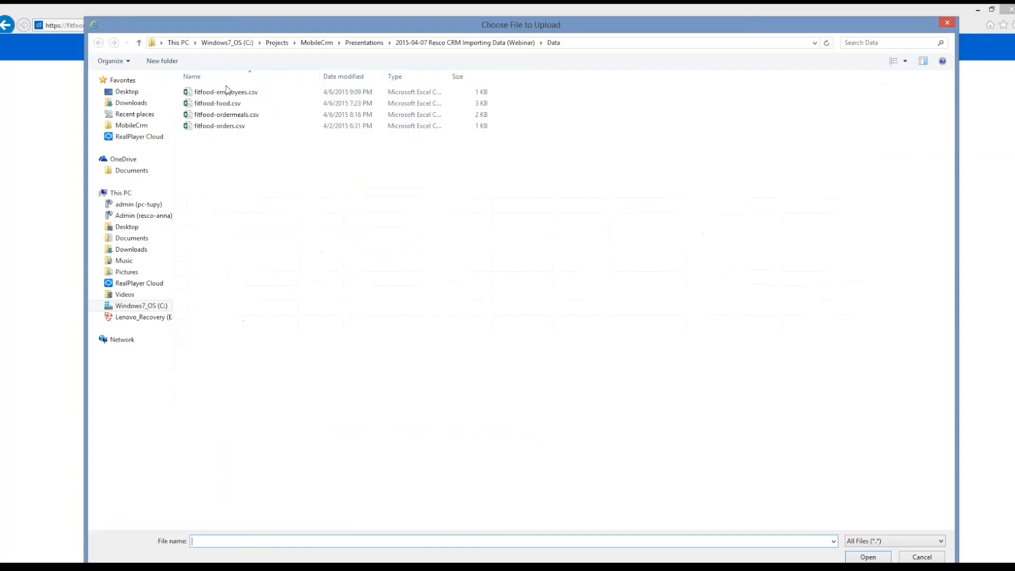
pyautogui.doubleClick(219, 127)
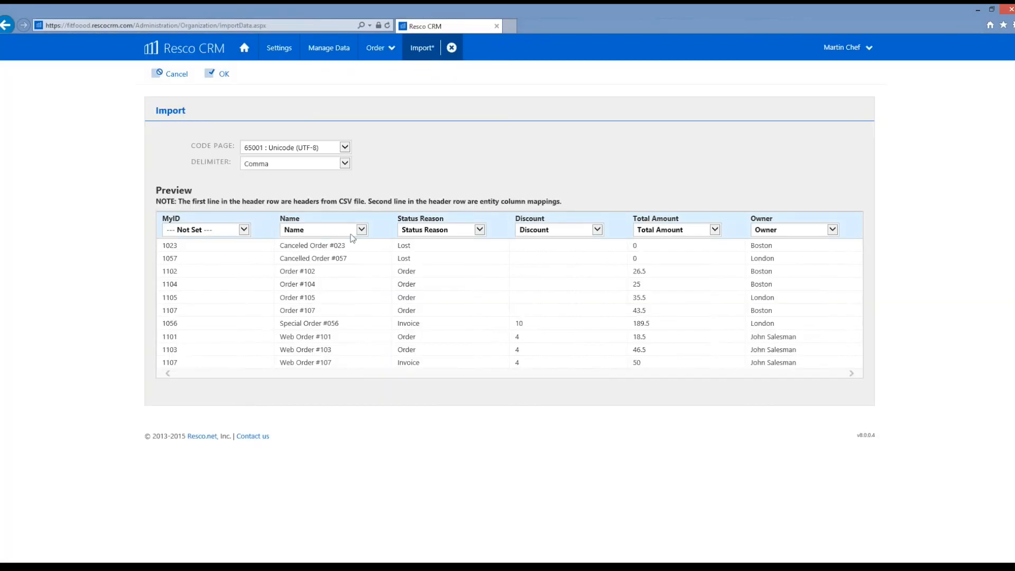
# Step: Set the MyID column to be ignored, keep the other column mappings, and import the order records
pyautogui.click(244, 229)
pyautogui.click(209, 236)
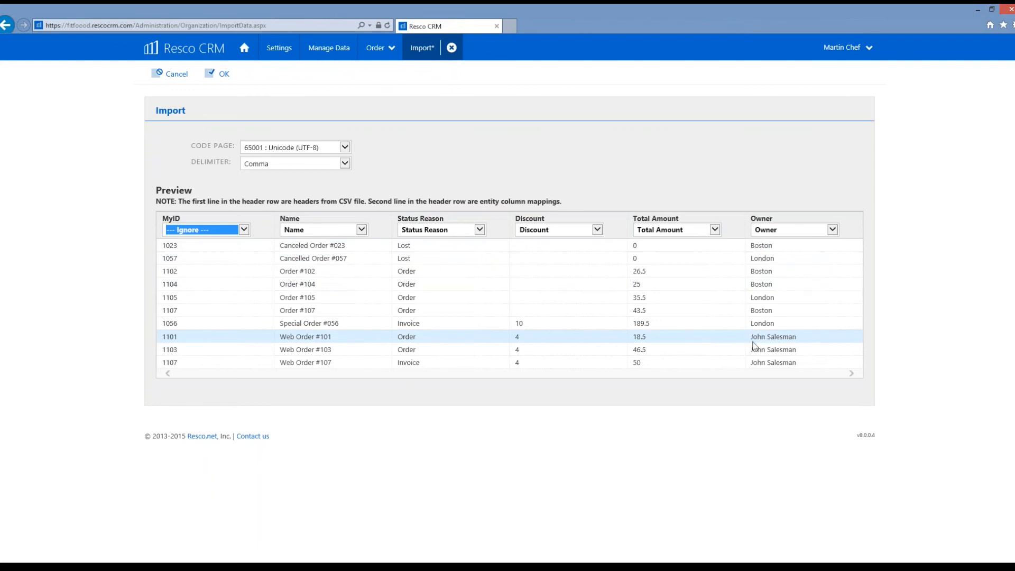
pyautogui.click(217, 78)
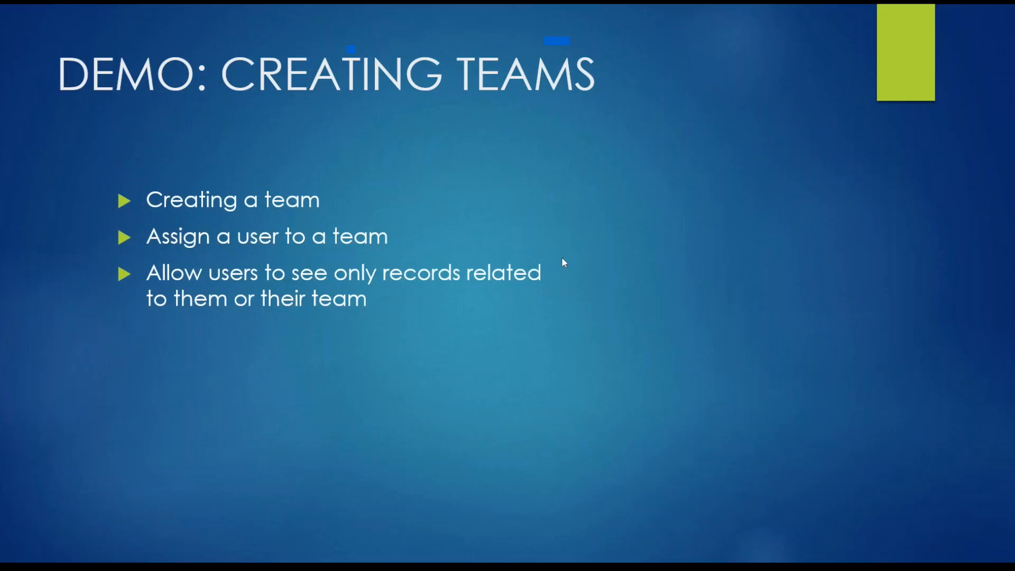
# Step: Switch to the Resco CRM web client in Chrome and log out of the current account
pyautogui.hotkey('alt', 'Tab')
pyautogui.hotkey('alt', 'Tab')
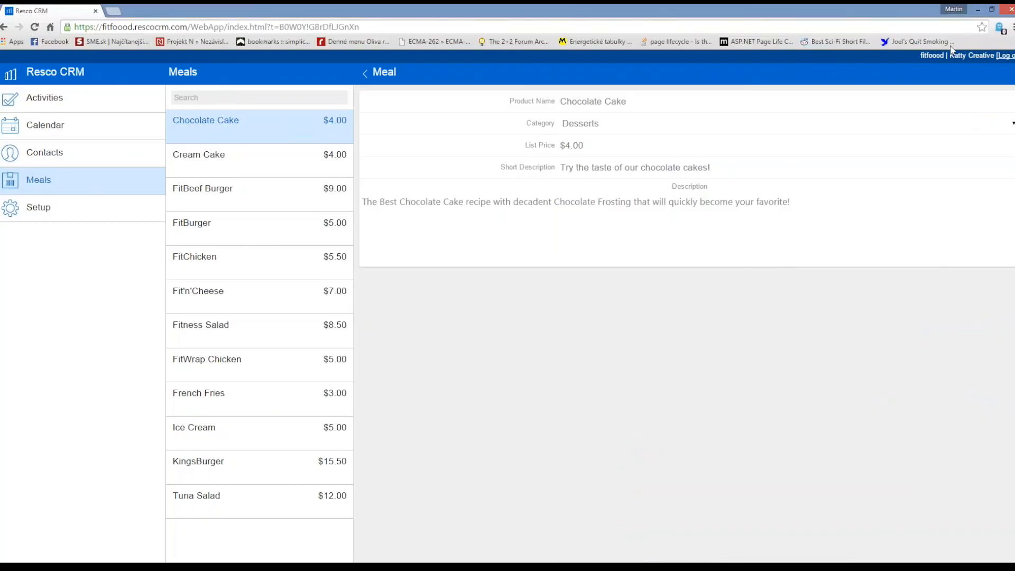
pyautogui.click(1007, 56)
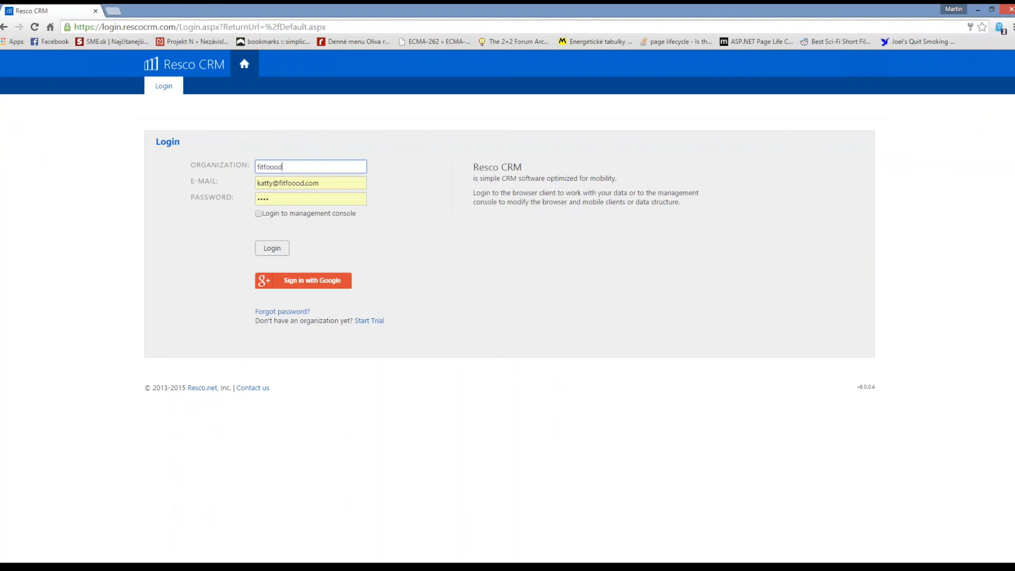
# Step: Log in to the fitfoood organization with the salesman's e-mail and account password
pyautogui.doubleClick(272, 185)
pyautogui.write('john')
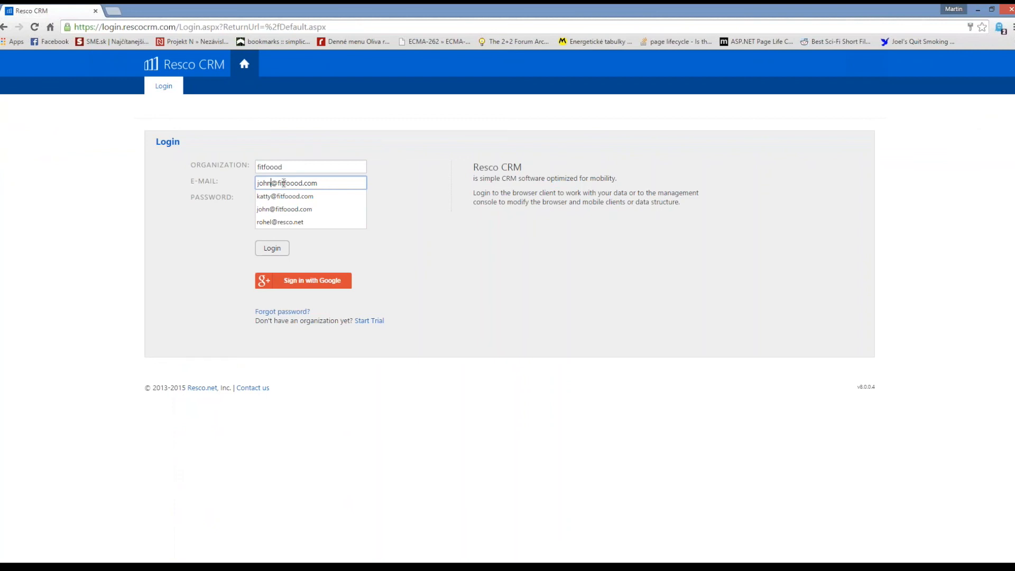
pyautogui.click(441, 251)
pyautogui.click(276, 200)
pyautogui.write('•••')
pyautogui.click(272, 248)
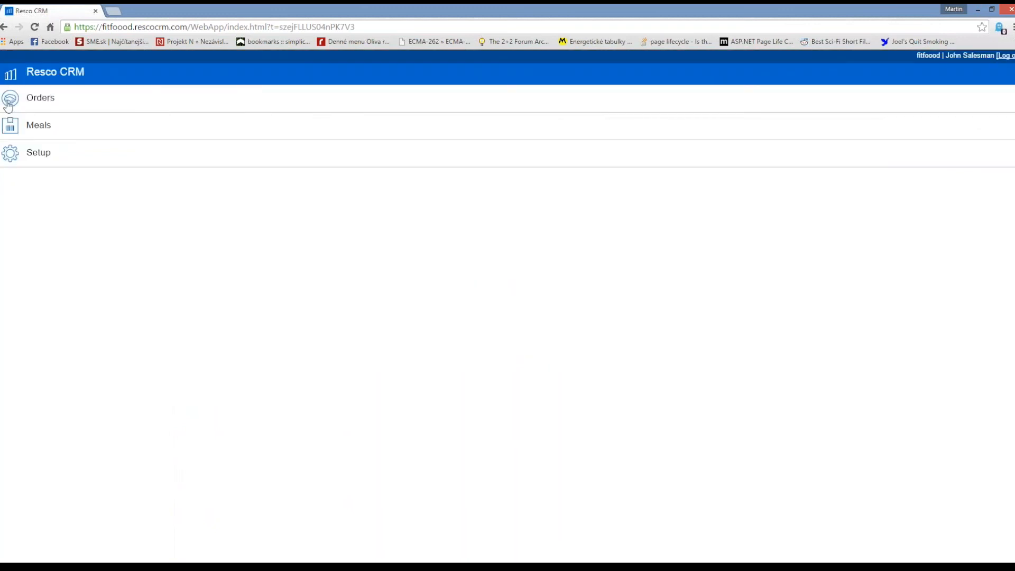
# Step: View the Chocolate Cake record in Meals as the salesman and close its detail form
pyautogui.click(41, 126)
pyautogui.click(261, 128)
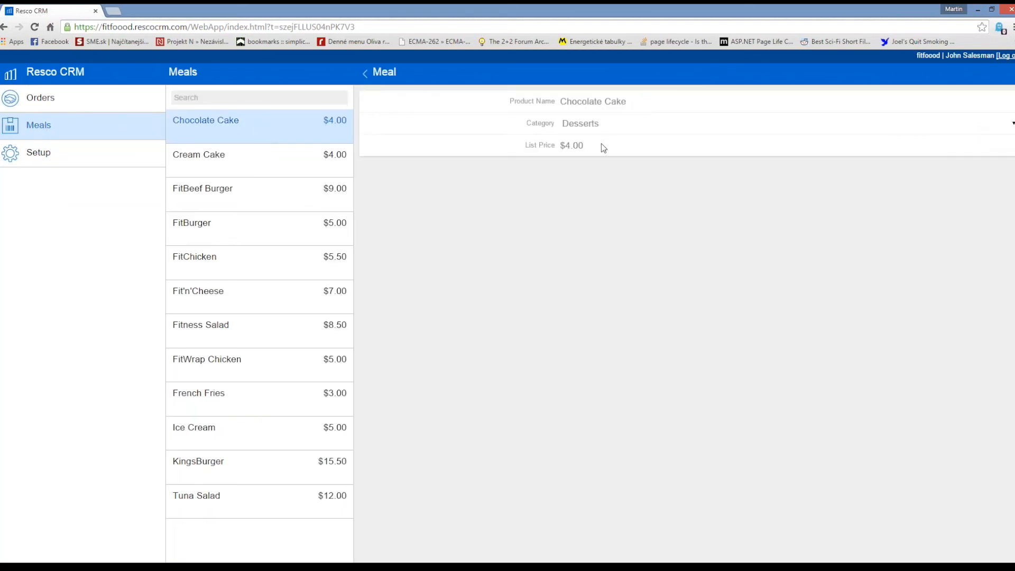
pyautogui.click(365, 72)
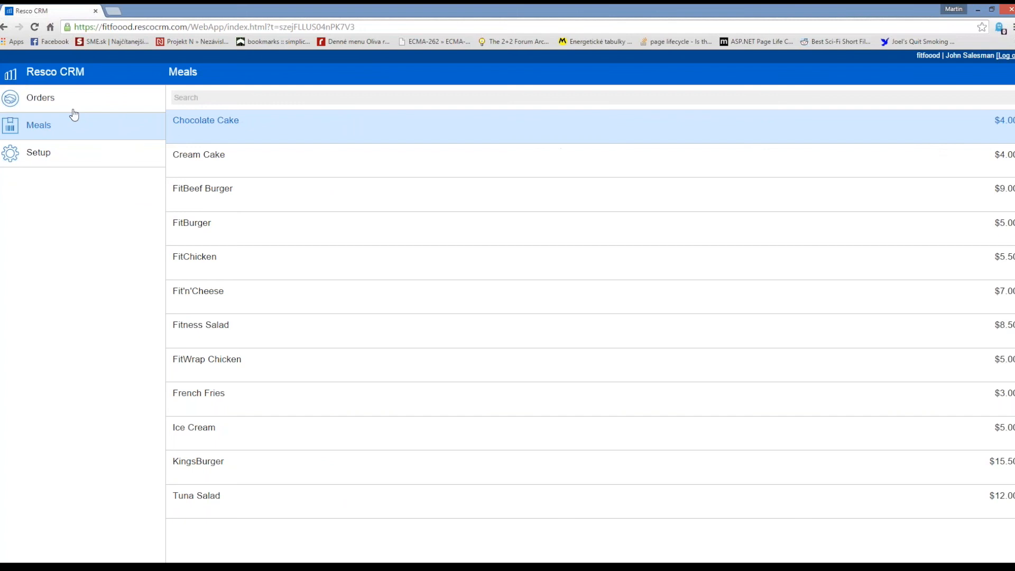
# Step: Examine the salesman's orders in the Team Orders and My Orders views, finishing on Team Orders
pyautogui.click(69, 101)
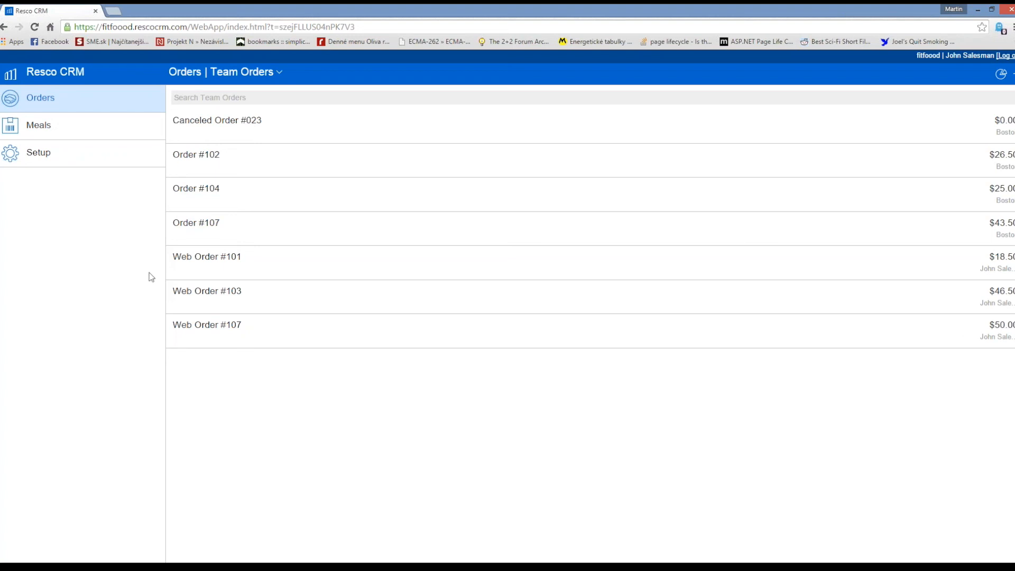
pyautogui.click(276, 74)
pyautogui.click(217, 100)
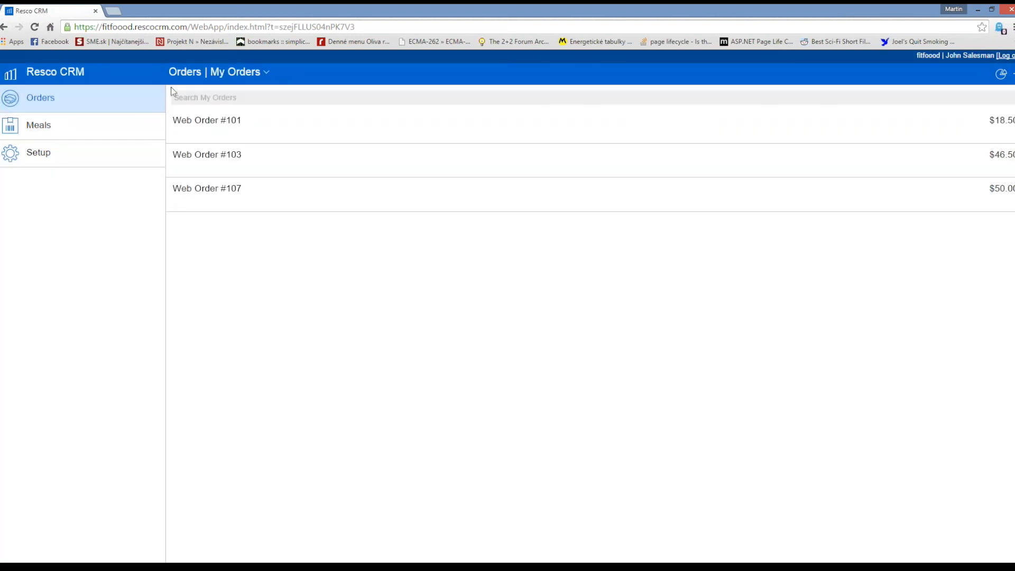
pyautogui.click(267, 76)
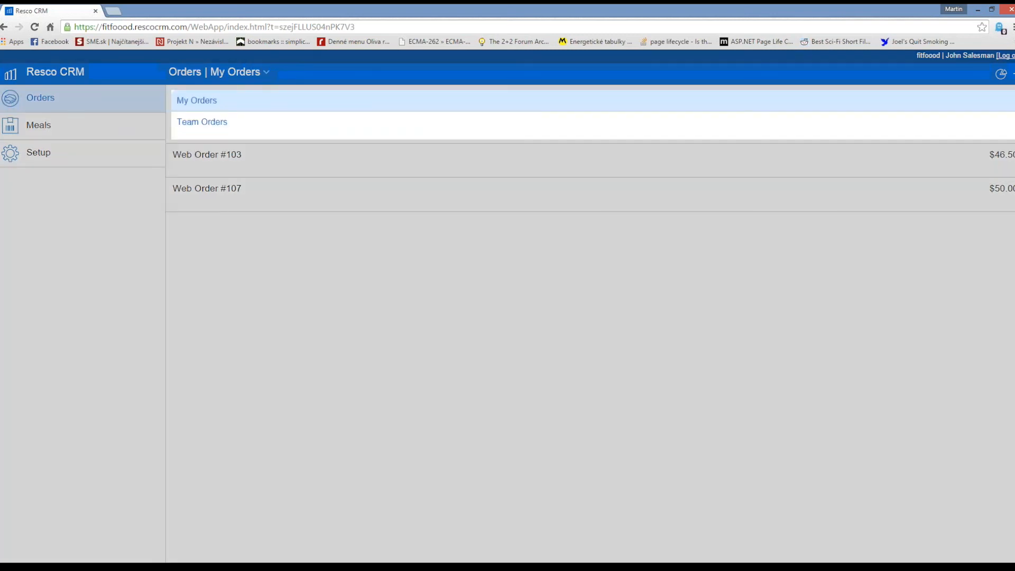
pyautogui.click(295, 123)
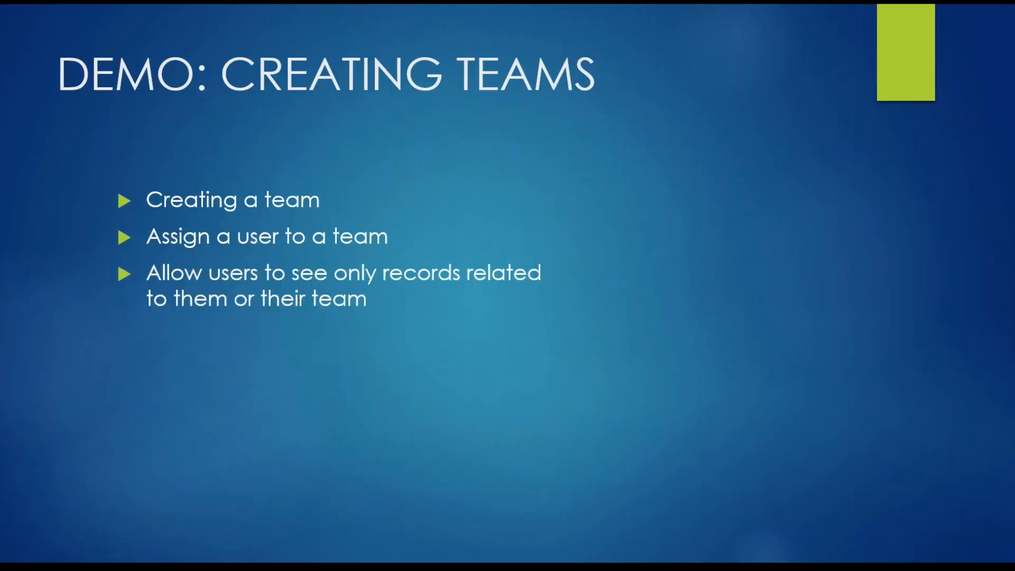
pyautogui.press('Right')
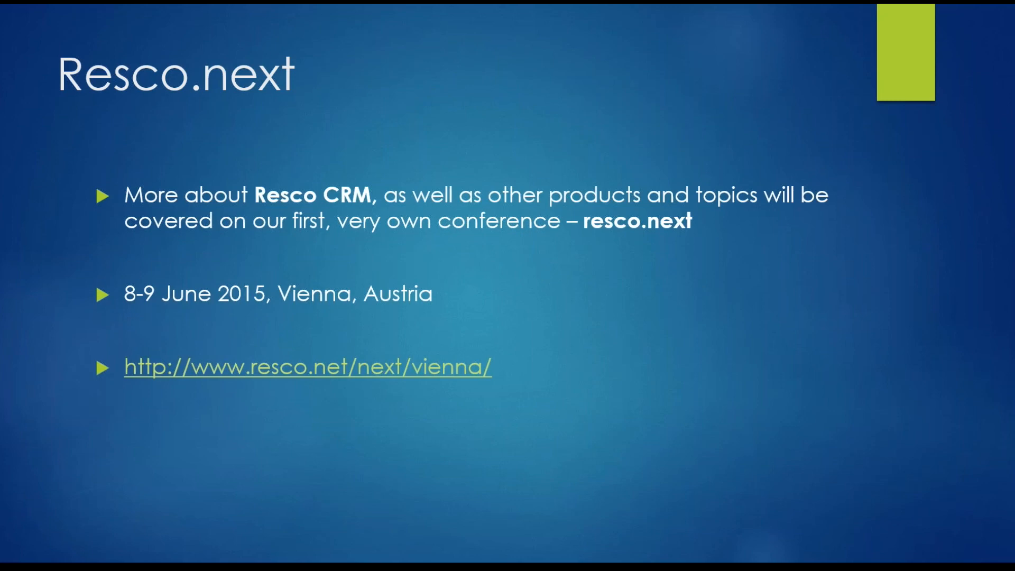